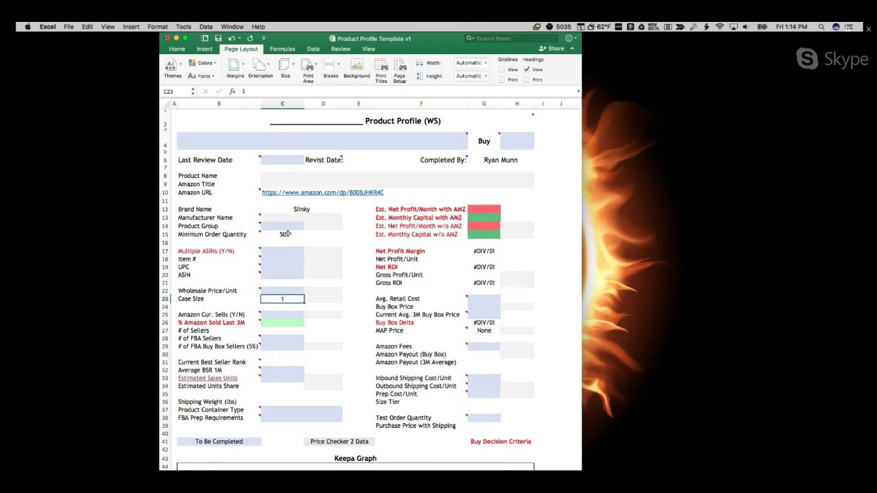
Step: Clear the Product Profile's test values and tile the Google Sheets product list beside Excel
{"action": "mouse_move", "coordinate": [689, 387]}
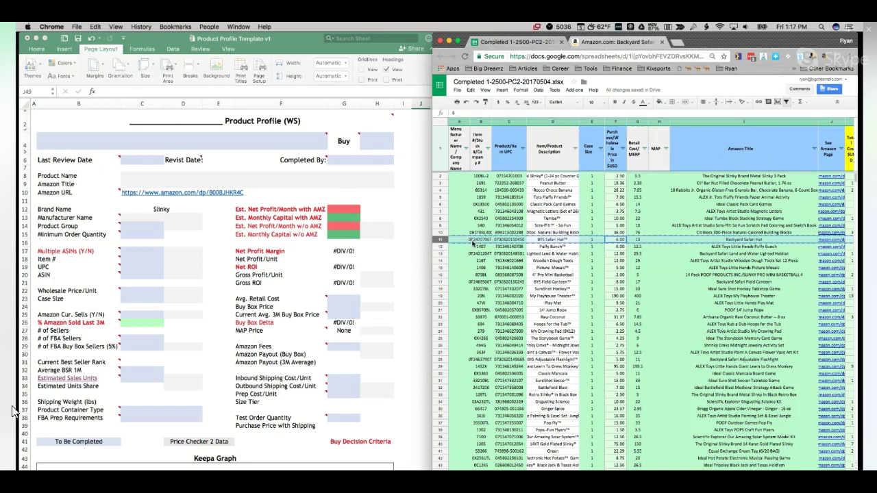
Step: Select row 11 (Backyard Safari Hat) in the sourcing sheet and view its columns W–AN
{"action": "scroll", "coordinate": [488, 273], "scroll_direction": "down", "scroll_amount": 1}
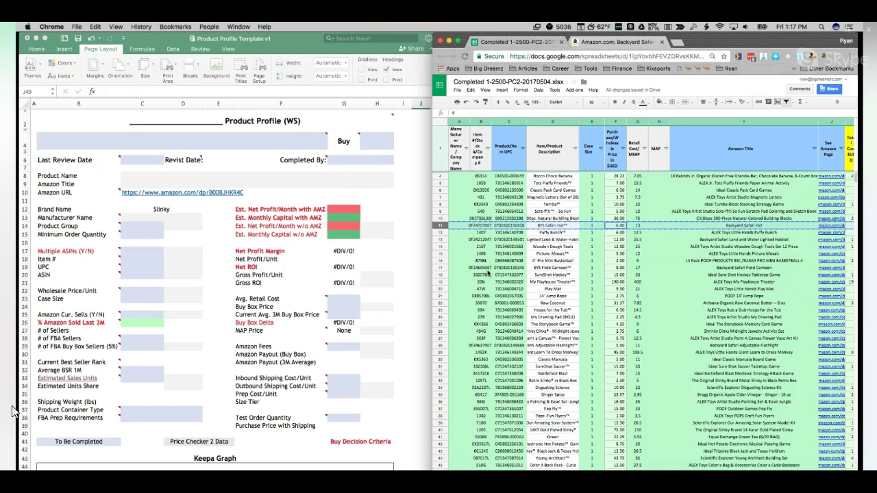
{"action": "scroll", "coordinate": [12, 411], "scroll_direction": "down", "scroll_amount": 10}
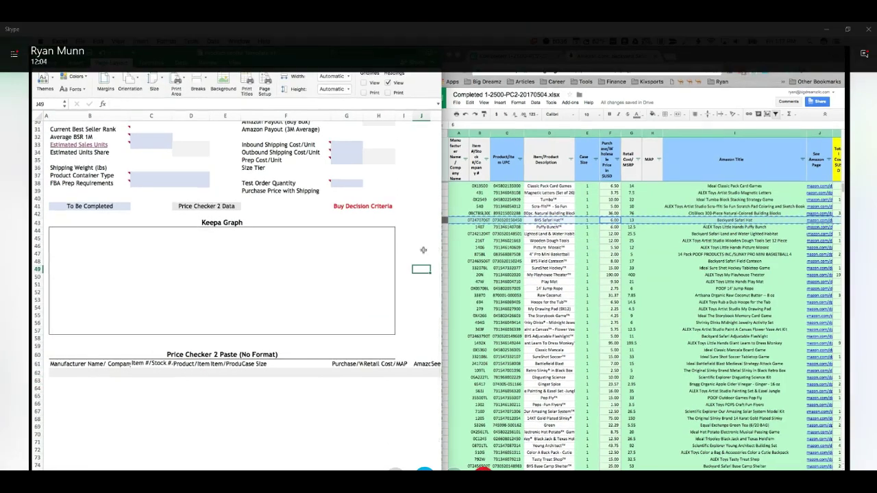
{"action": "left_click", "coordinate": [484, 235]}
{"action": "left_click", "coordinate": [461, 220]}
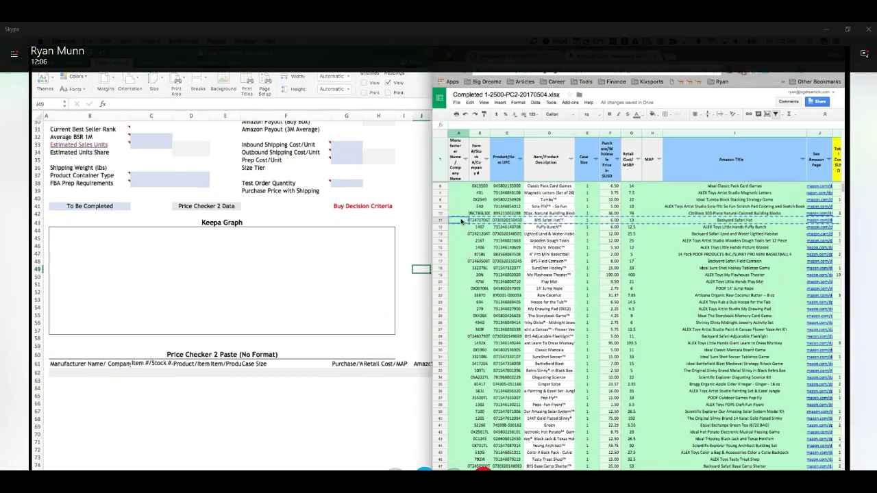
{"action": "scroll", "coordinate": [458, 216], "scroll_direction": "right", "scroll_amount": 10}
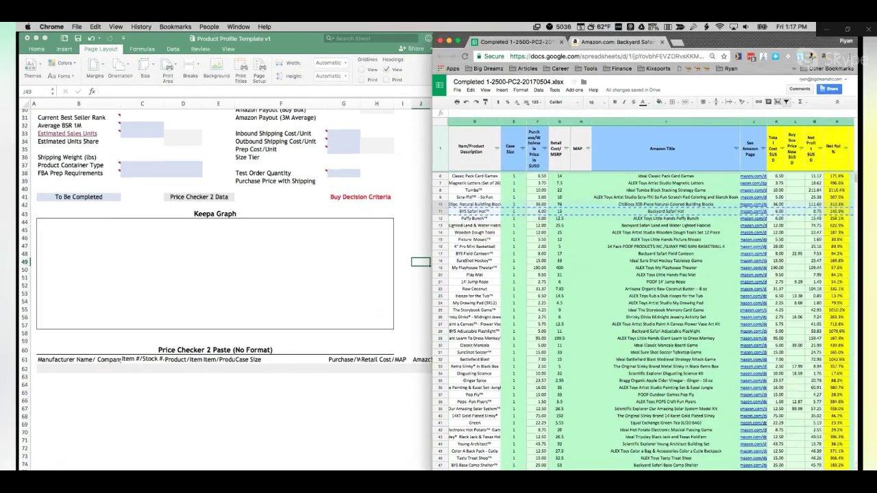
{"action": "scroll", "coordinate": [651, 295], "scroll_direction": "right", "scroll_amount": 10}
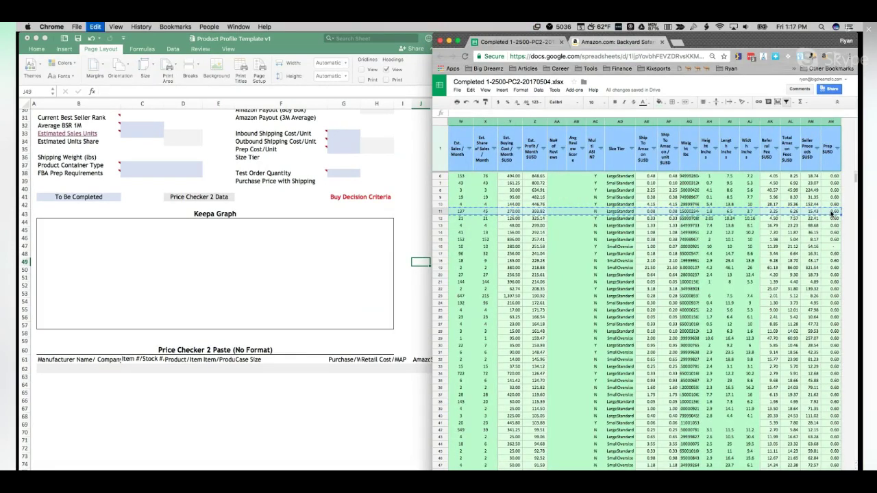
Step: Paste the copied Safari Hat row into B62 as plain text with Paste Special
{"action": "left_click", "coordinate": [57, 373]}
{"action": "left_click", "coordinate": [50, 368]}
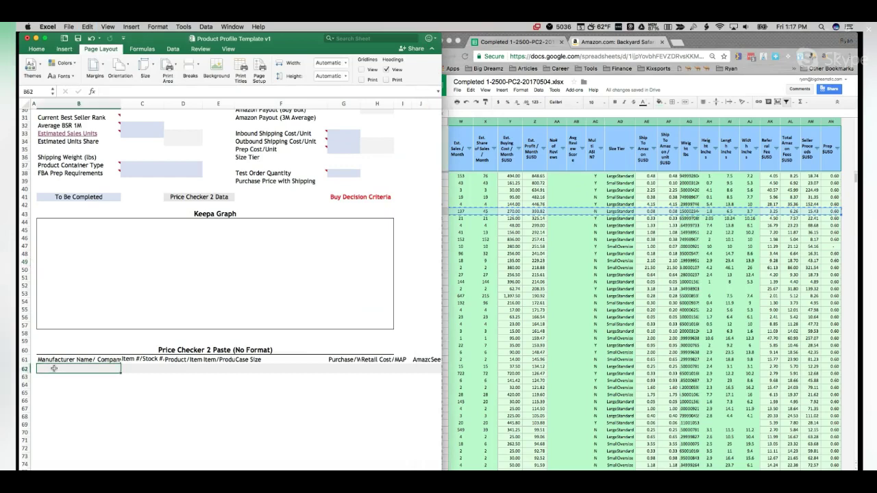
{"action": "right_click", "coordinate": [55, 370]}
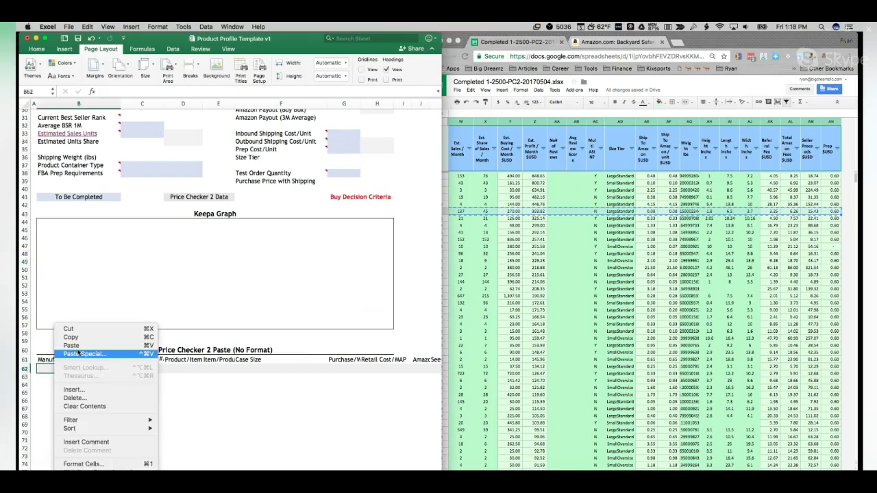
{"action": "left_click", "coordinate": [78, 352]}
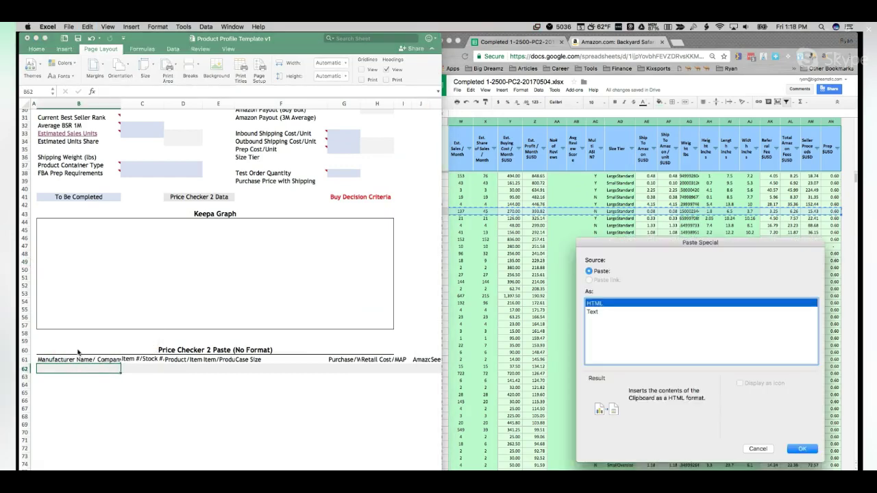
{"action": "left_click", "coordinate": [629, 312]}
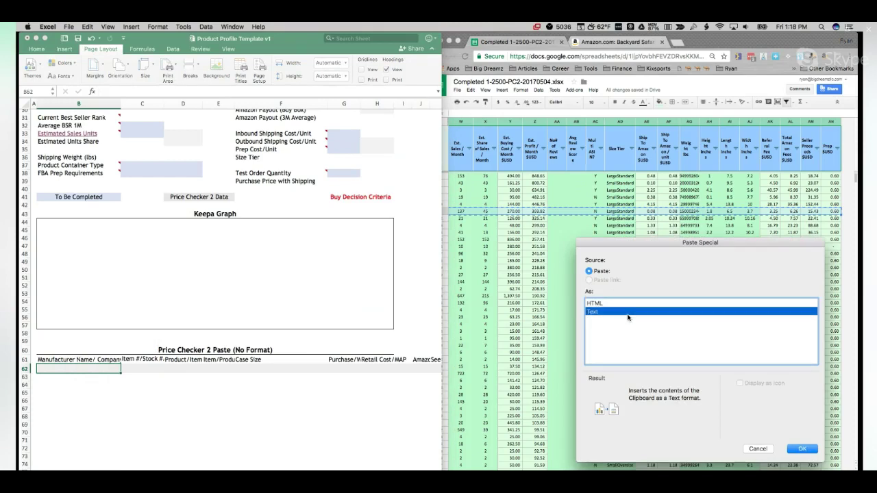
{"action": "key", "text": "Return"}
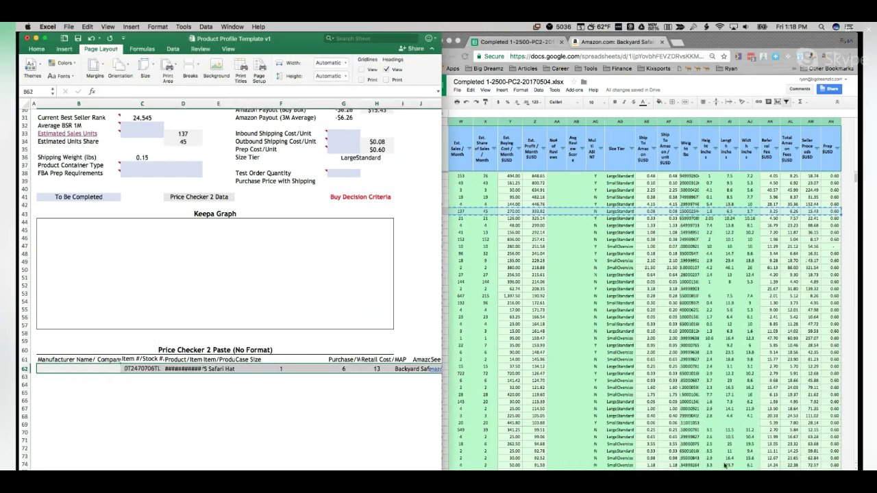
{"action": "scroll", "coordinate": [257, 317], "scroll_direction": "up", "scroll_amount": 15}
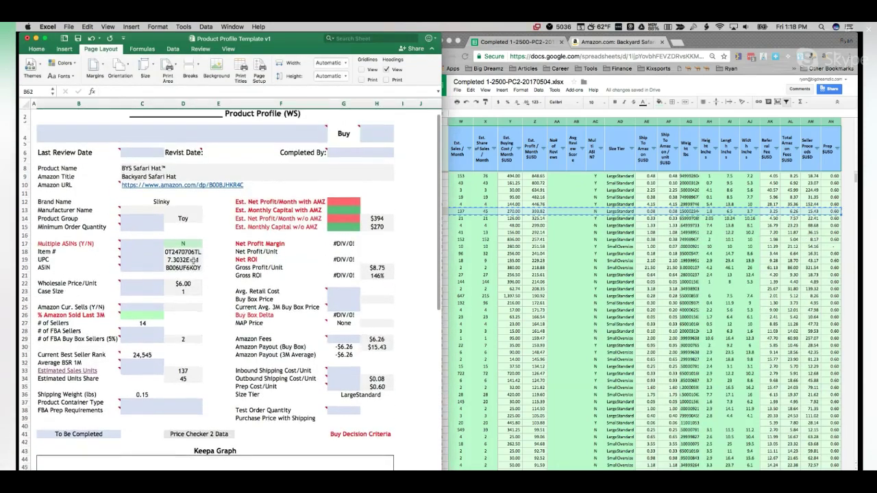
Step: Format the UPC in D19 as Number with 0 decimals and widen column D
{"action": "left_click", "coordinate": [192, 260]}
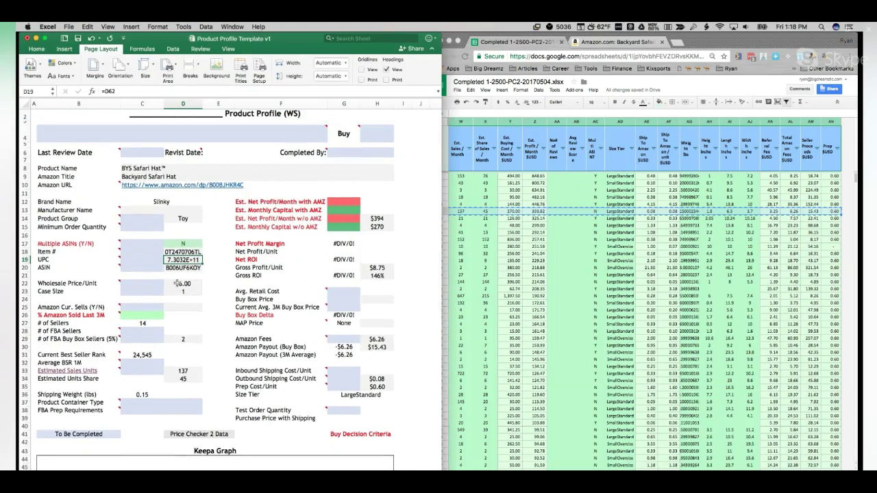
{"action": "left_click", "coordinate": [158, 27]}
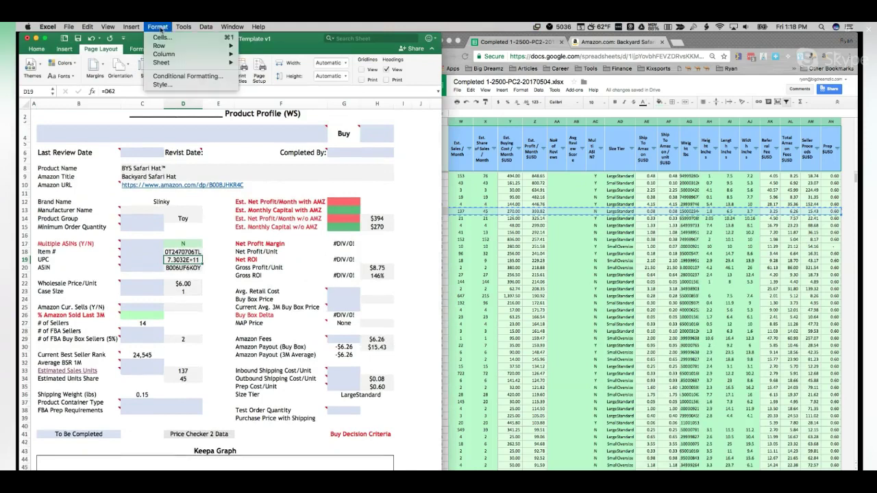
{"action": "left_click", "coordinate": [195, 38]}
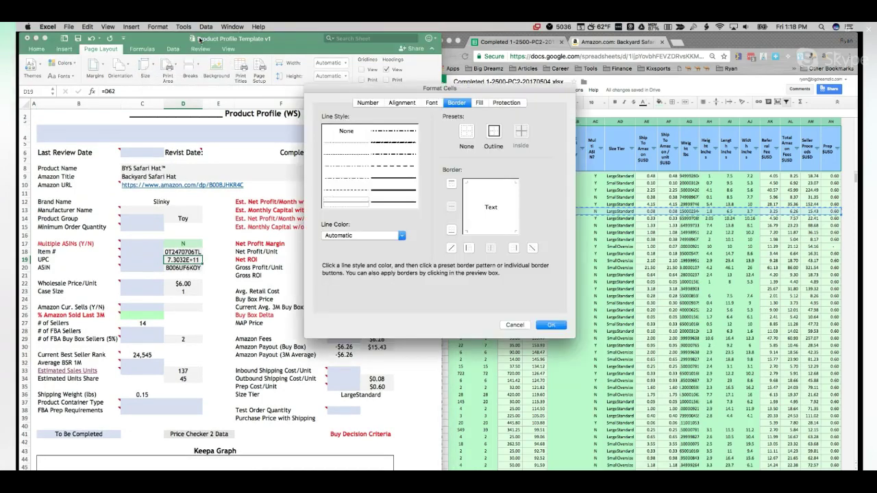
{"action": "left_click", "coordinate": [367, 102]}
{"action": "left_click", "coordinate": [334, 134]}
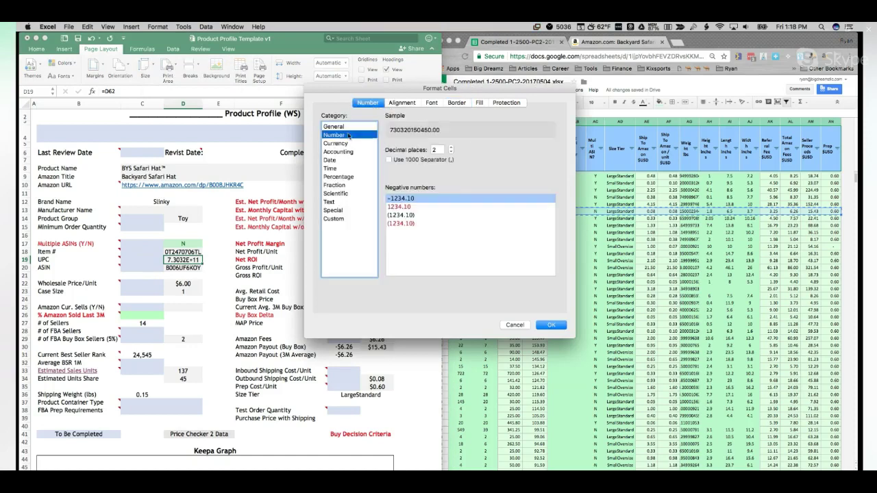
{"action": "left_click", "coordinate": [451, 152]}
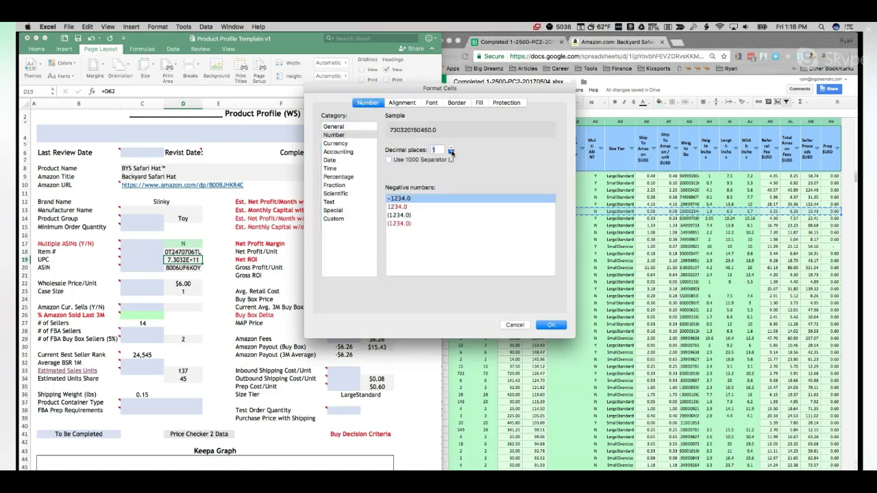
{"action": "left_click", "coordinate": [451, 152]}
{"action": "left_click", "coordinate": [550, 325]}
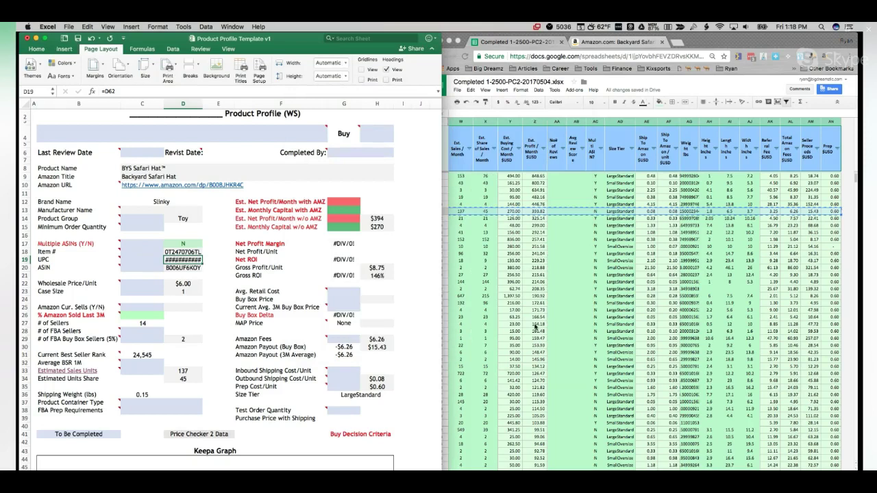
{"action": "left_click", "coordinate": [203, 220]}
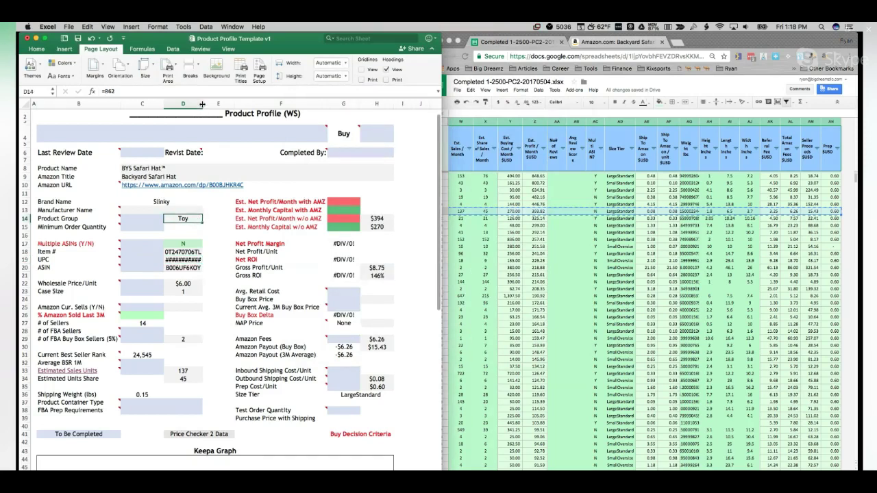
{"action": "left_click_drag", "start_coordinate": [205, 104], "coordinate": [207, 104]}
{"action": "left_click", "coordinate": [231, 325]}
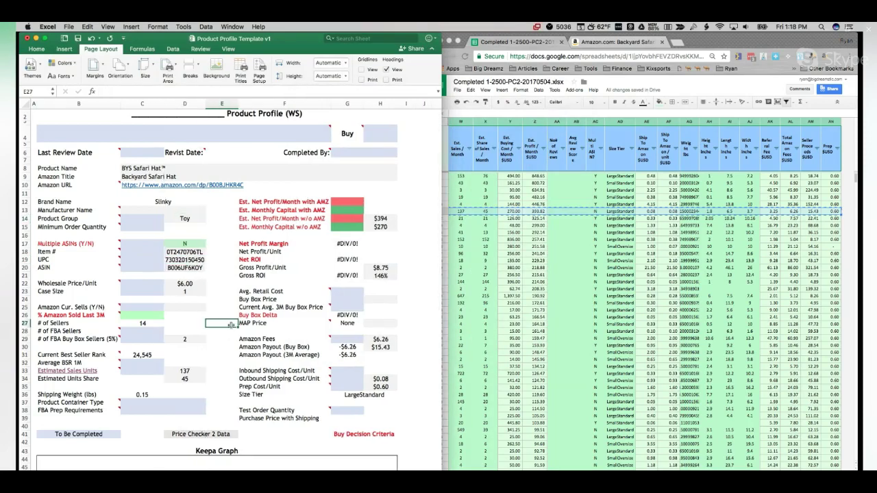
{"action": "scroll", "coordinate": [232, 325], "scroll_direction": "up", "scroll_amount": 1}
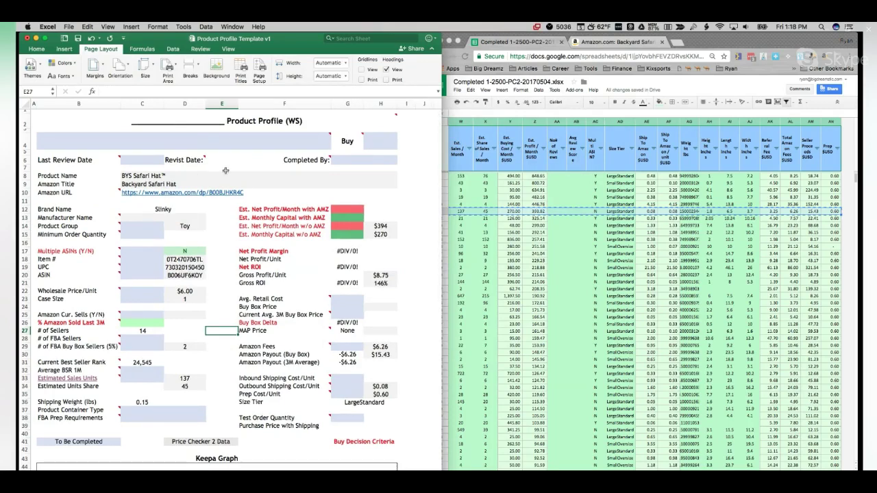
Step: Enter the reviewer's name in Completed By (G6) and 5/5/17 as Last Review Date (C6)
{"action": "left_click", "coordinate": [339, 159]}
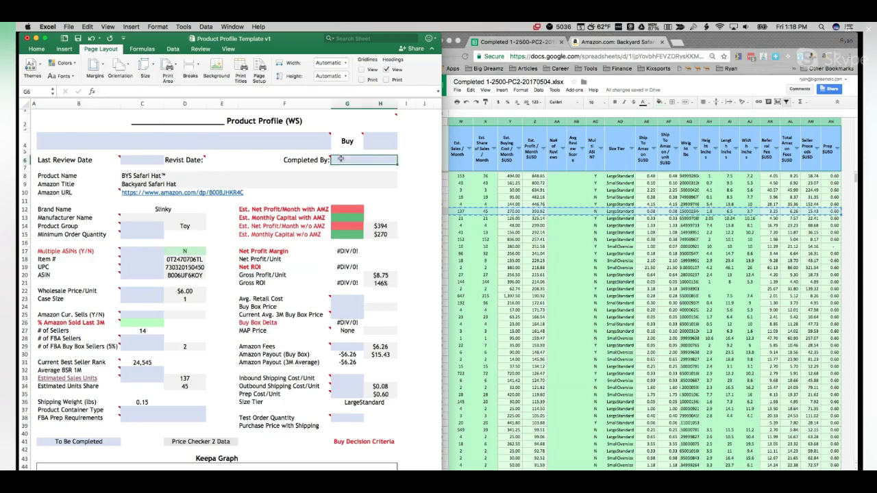
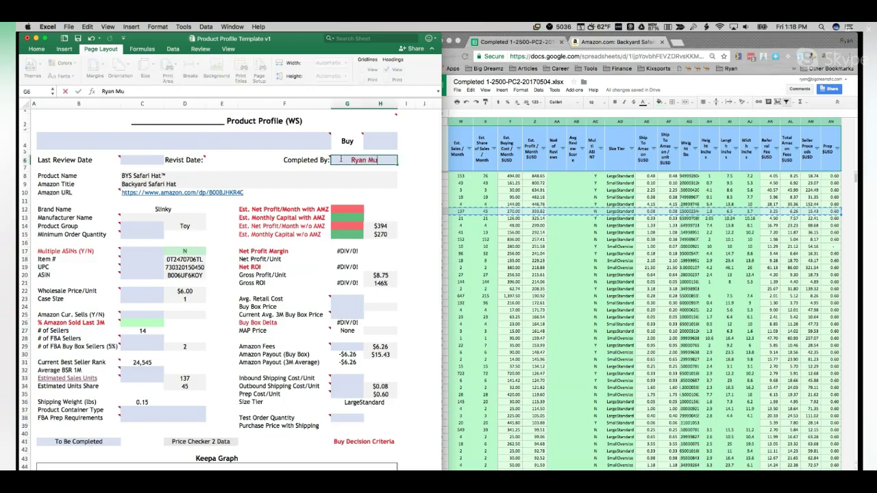
{"action": "left_click", "coordinate": [254, 159]}
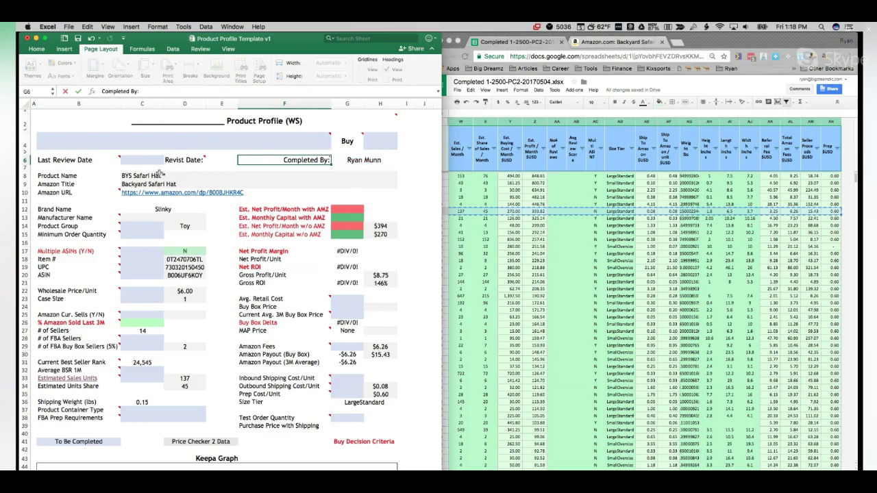
{"action": "left_click", "coordinate": [136, 162]}
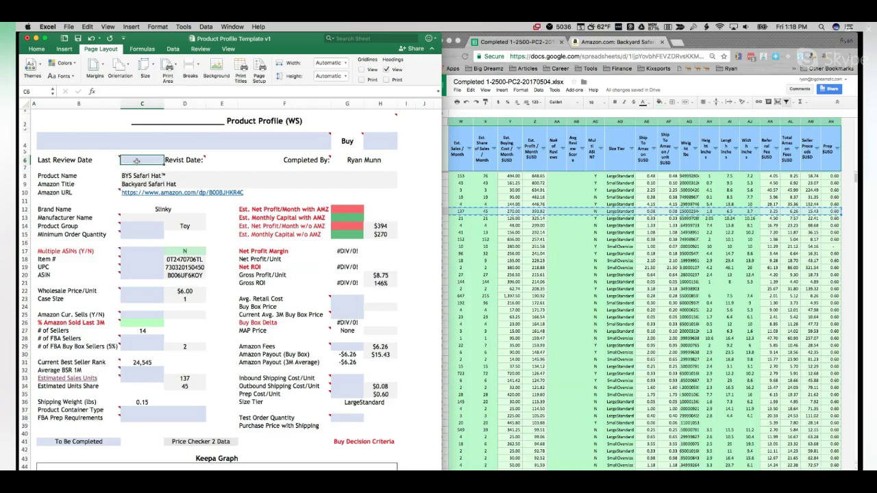
{"action": "type", "text": "5/5/17"}
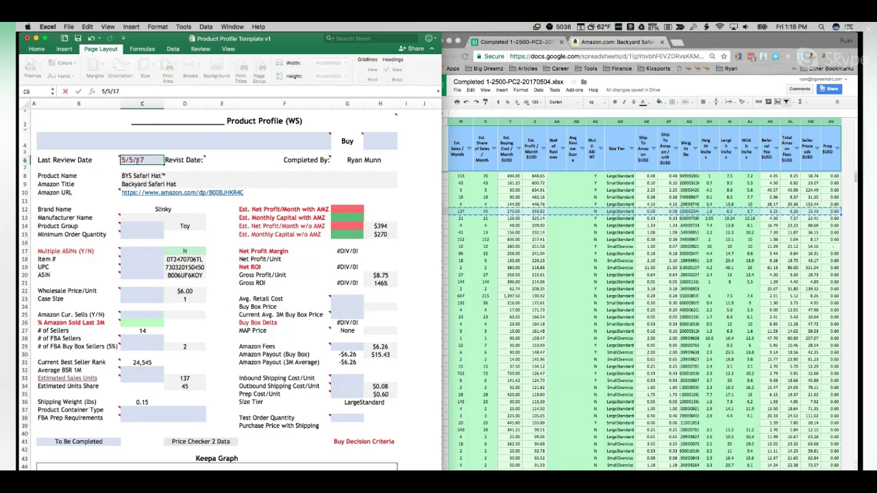
{"action": "key", "text": "Return"}
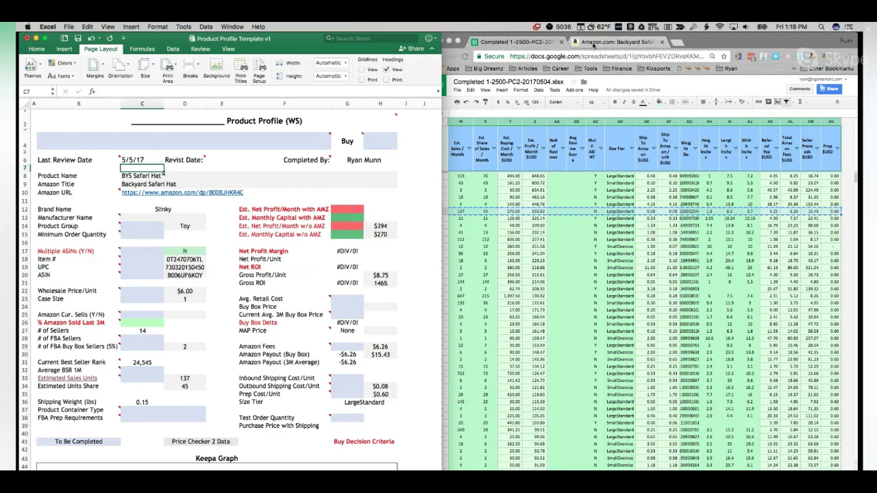
Step: Copy the Backyard Safari Hat title and open Amazon's Deals page in a new tab
{"action": "left_click", "coordinate": [593, 44]}
{"action": "left_click", "coordinate": [593, 44]}
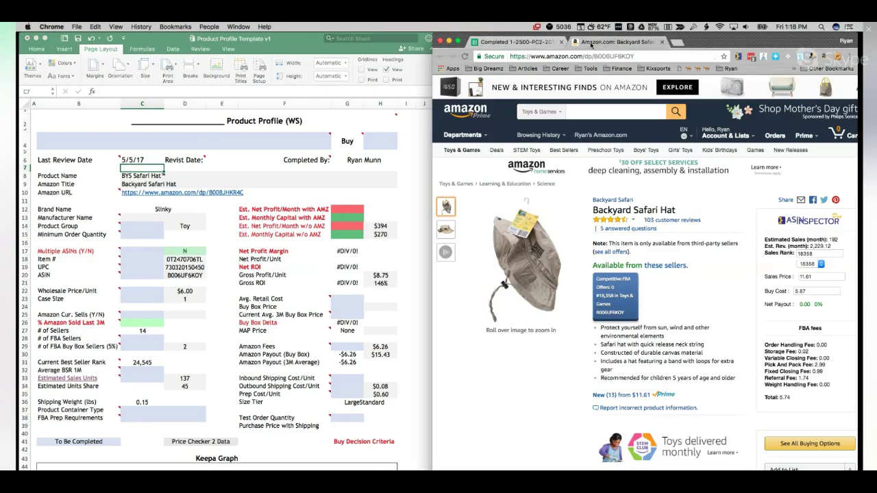
{"action": "left_click_drag", "start_coordinate": [682, 215], "coordinate": [588, 209]}
{"action": "key", "text": "super+c"}
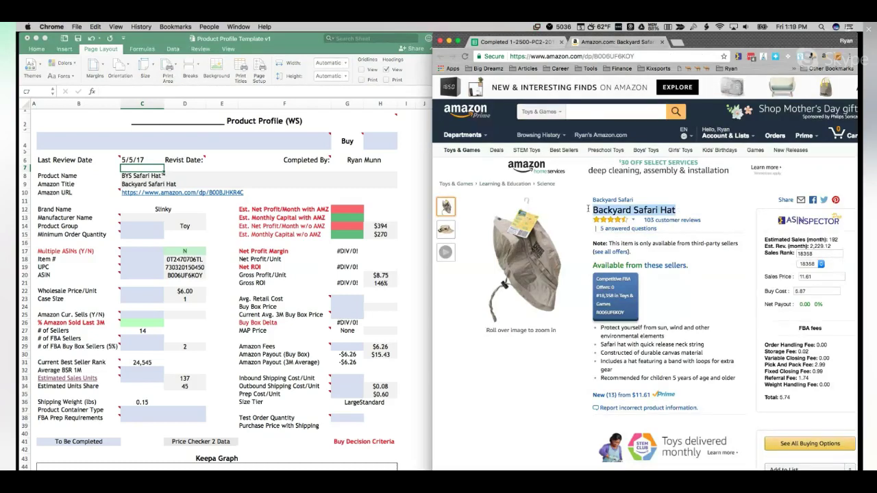
{"action": "right_click", "coordinate": [499, 156]}
{"action": "left_click", "coordinate": [534, 157]}
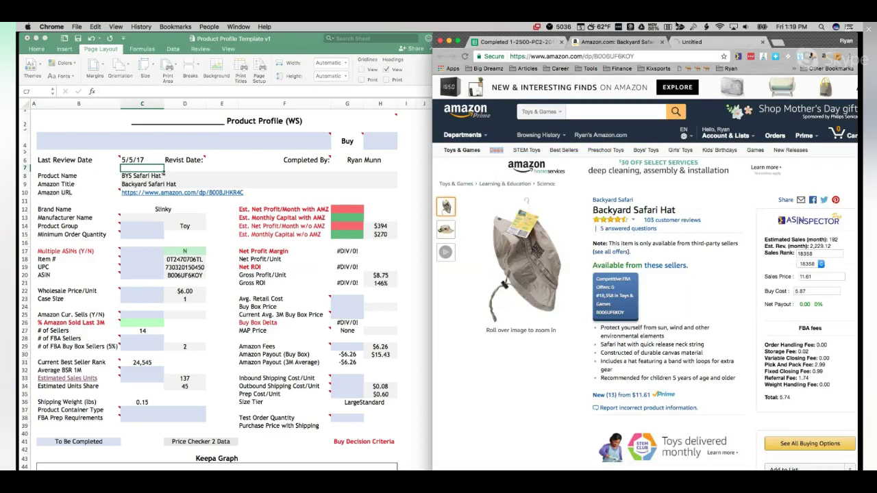
{"action": "left_click", "coordinate": [684, 42]}
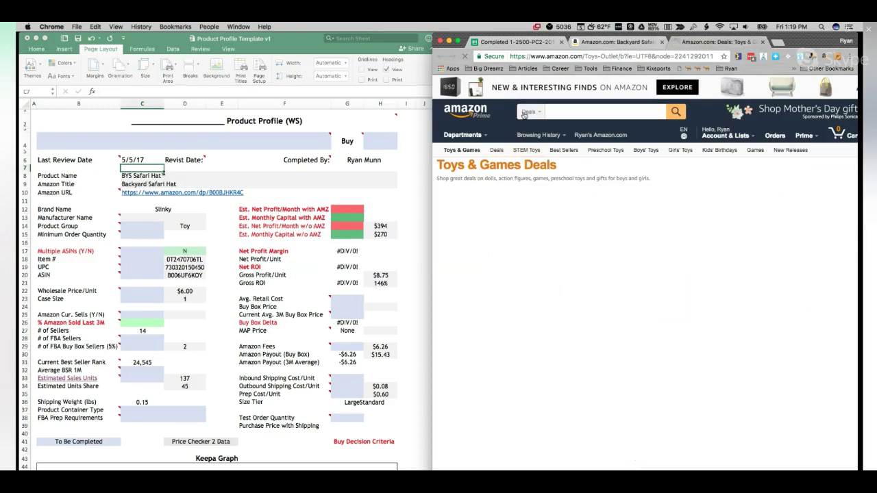
Step: Search Amazon for 'Backyard Safari Hat' and open the hat's product page from the results
{"action": "left_click", "coordinate": [461, 149]}
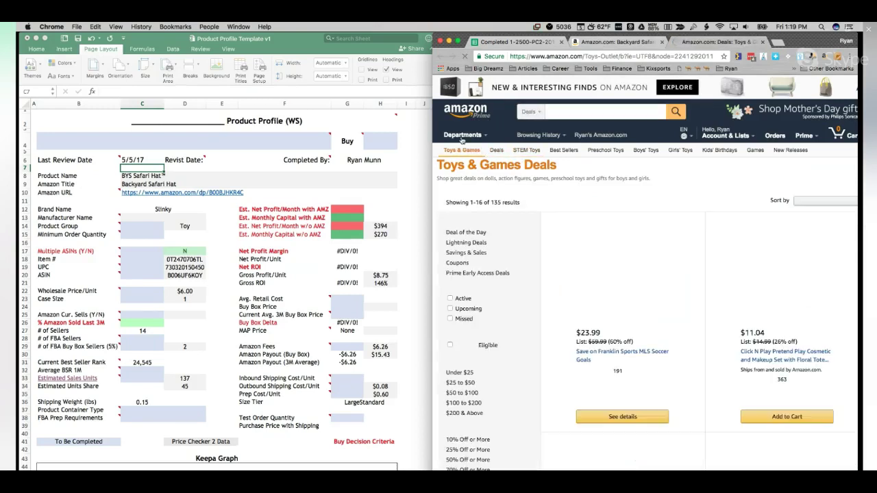
{"action": "left_click", "coordinate": [463, 137]}
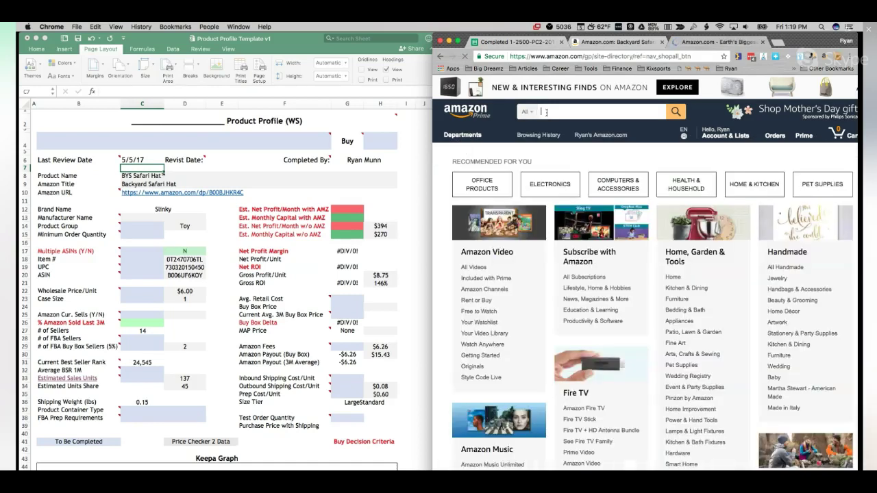
{"action": "key", "text": "super+v"}
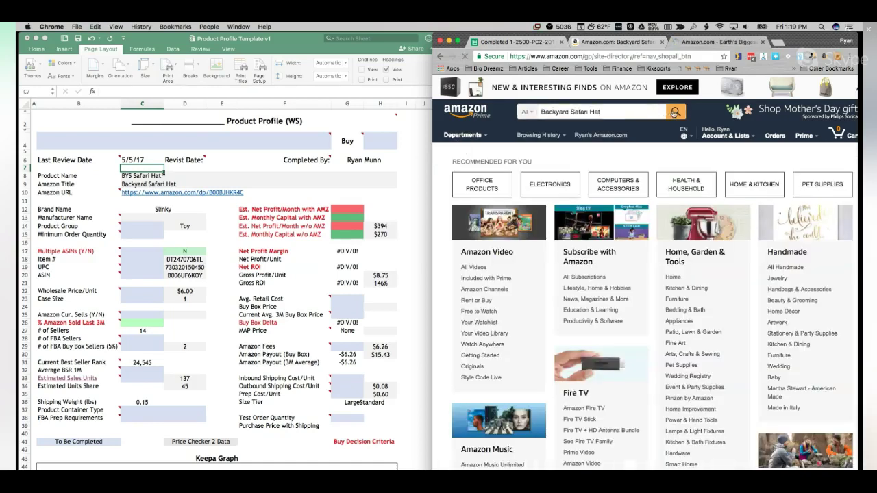
{"action": "left_click", "coordinate": [675, 111]}
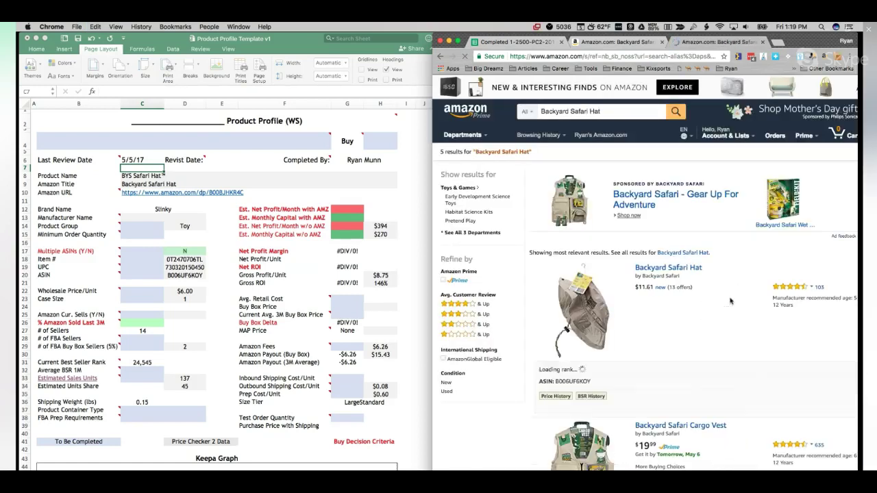
{"action": "scroll", "coordinate": [730, 301], "scroll_direction": "down", "scroll_amount": 1}
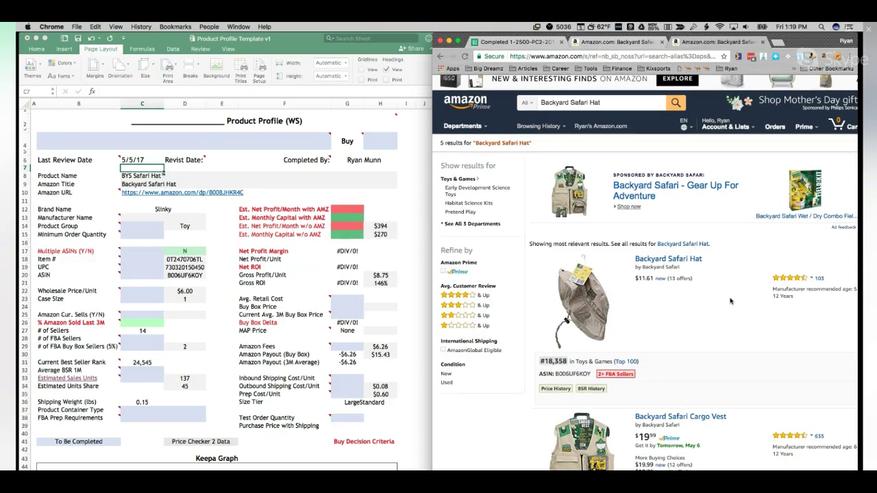
{"action": "scroll", "coordinate": [731, 301], "scroll_direction": "down", "scroll_amount": 3}
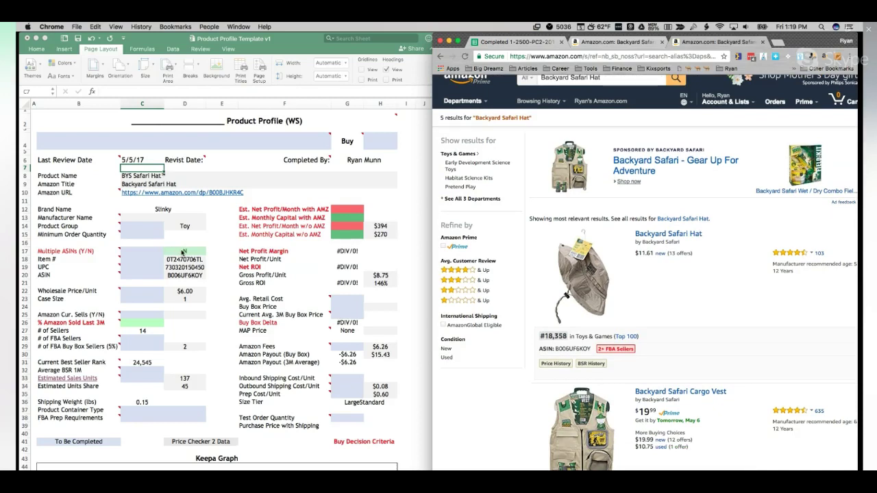
{"action": "mouse_move", "coordinate": [606, 291]}
{"action": "scroll", "coordinate": [606, 292], "scroll_direction": "down", "scroll_amount": 2}
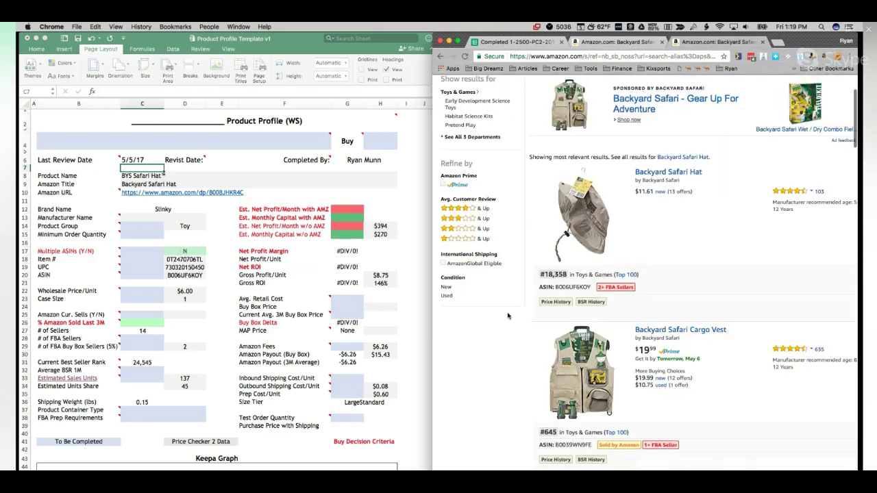
{"action": "scroll", "coordinate": [508, 315], "scroll_direction": "down", "scroll_amount": 15}
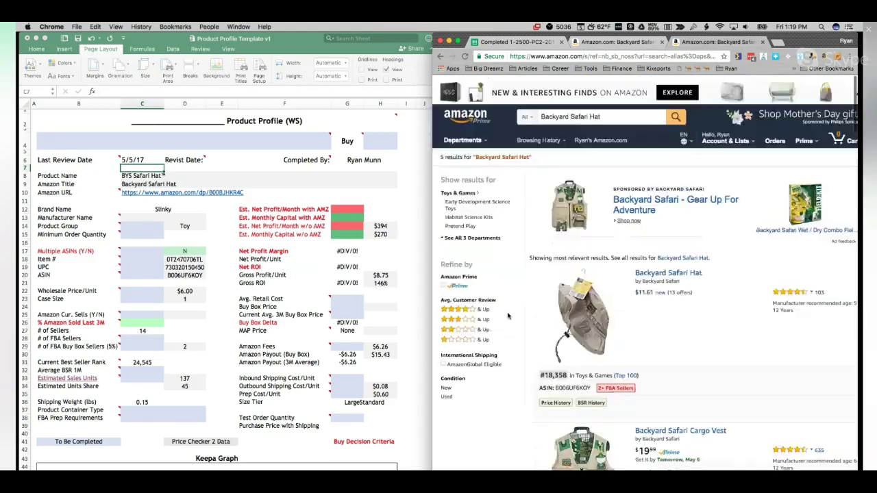
{"action": "scroll", "coordinate": [507, 315], "scroll_direction": "down", "scroll_amount": 1}
{"action": "left_click", "coordinate": [686, 269]}
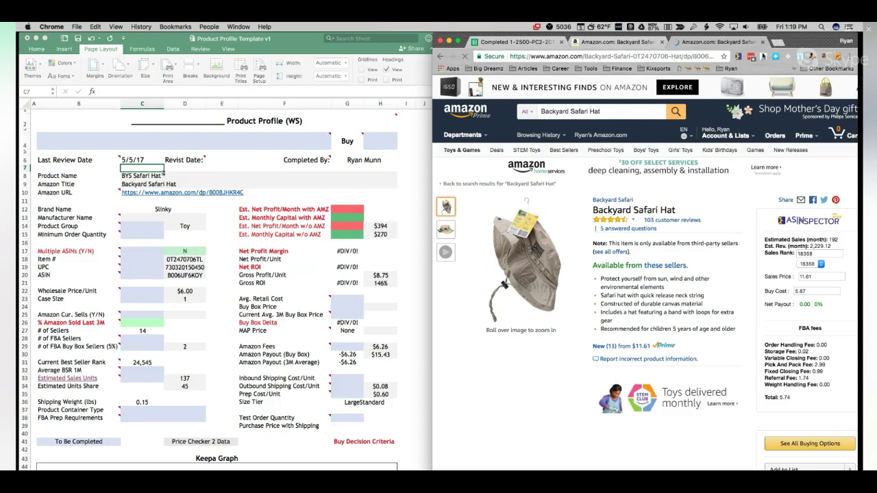
Step: Run ASINspector on the hat, widen its window, and select the row's UPC and manufacturer details
{"action": "left_click", "coordinate": [737, 58]}
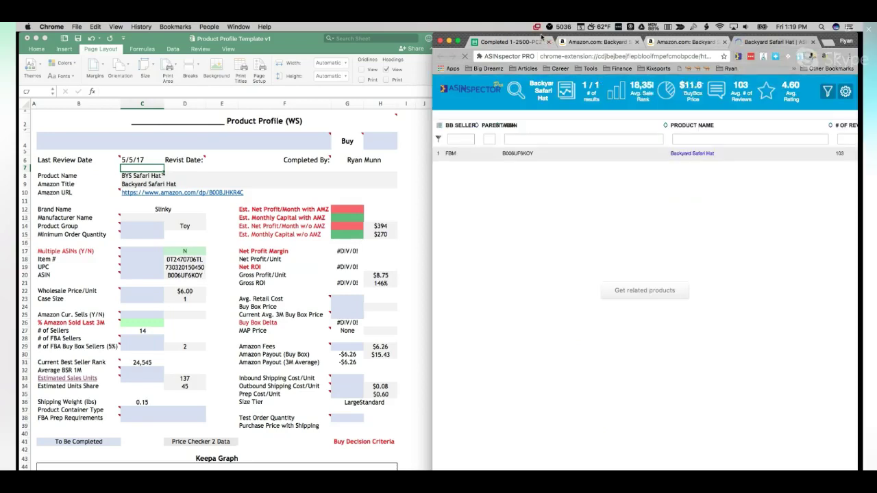
{"action": "left_click_drag", "start_coordinate": [540, 35], "coordinate": [446, 34]}
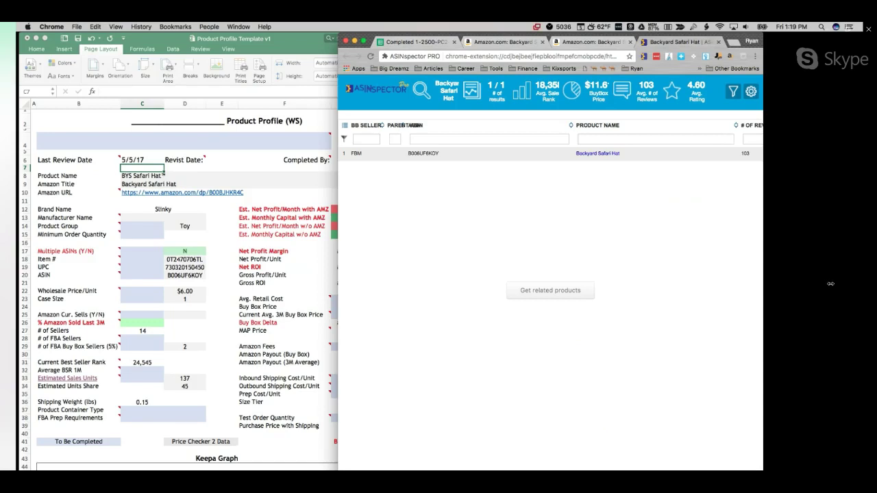
{"action": "left_click_drag", "start_coordinate": [762, 285], "coordinate": [827, 287]}
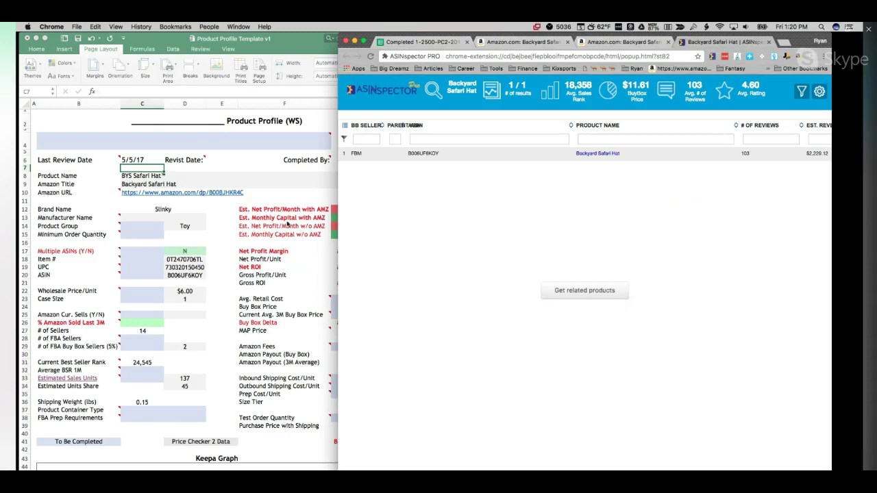
{"action": "left_click", "coordinate": [137, 255]}
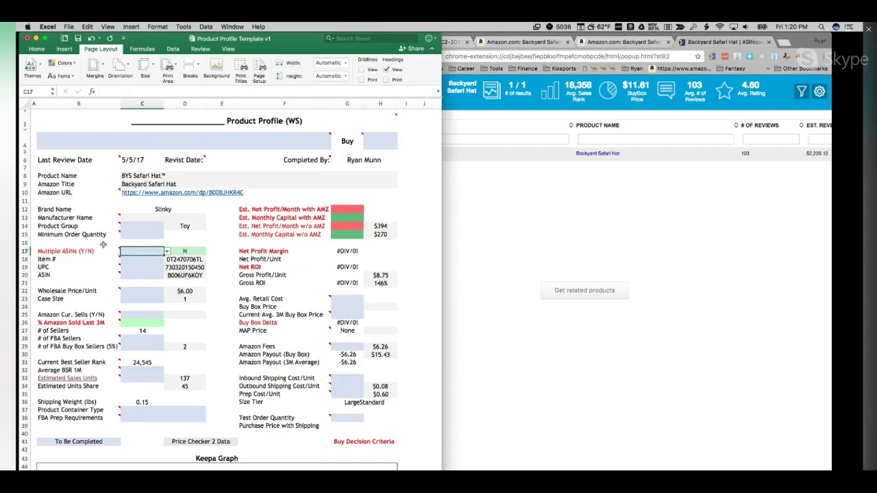
{"action": "left_click", "coordinate": [517, 202]}
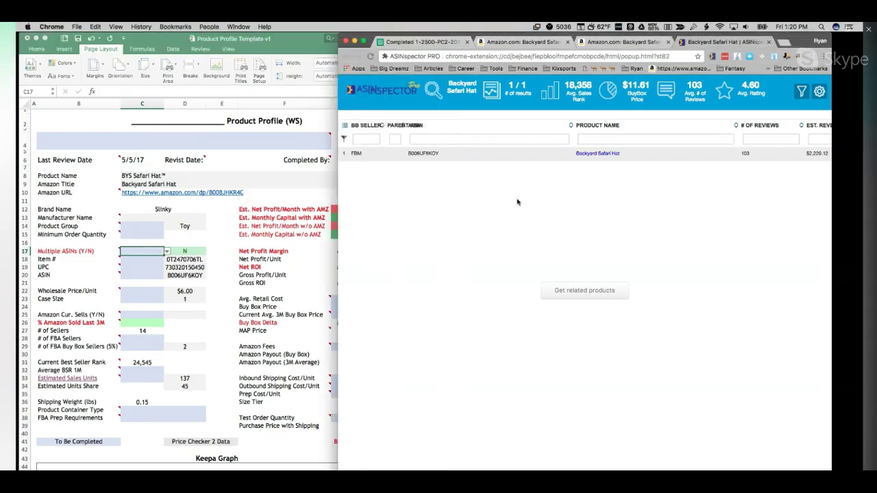
{"action": "scroll", "coordinate": [517, 201], "scroll_direction": "right", "scroll_amount": 10}
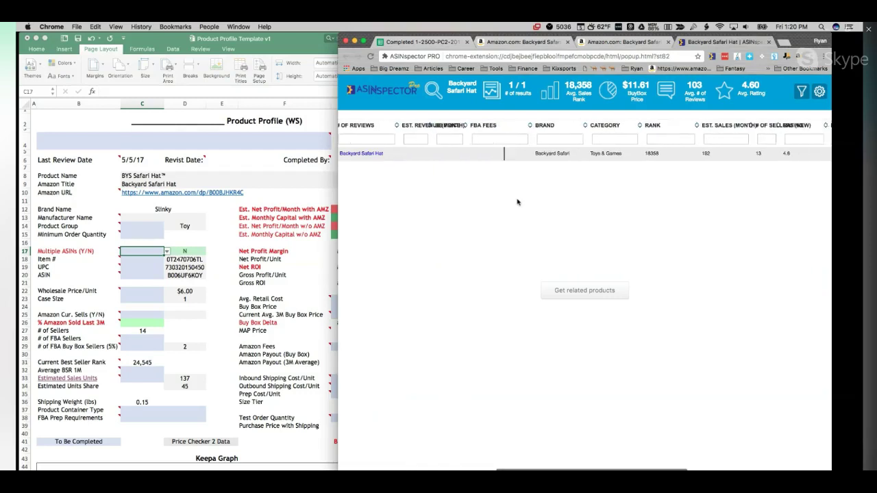
{"action": "scroll", "coordinate": [517, 202], "scroll_direction": "right", "scroll_amount": 10}
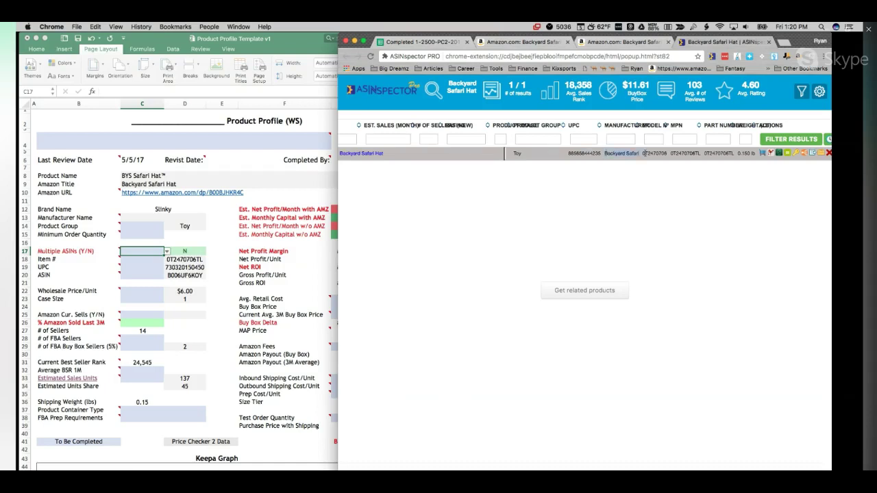
{"action": "left_click_drag", "start_coordinate": [644, 154], "coordinate": [639, 154]}
Step: Replace C13's =B62 formula with 'Backyard Safari' and review the Manufacturer and Product Group notes
{"action": "left_click", "coordinate": [137, 222]}
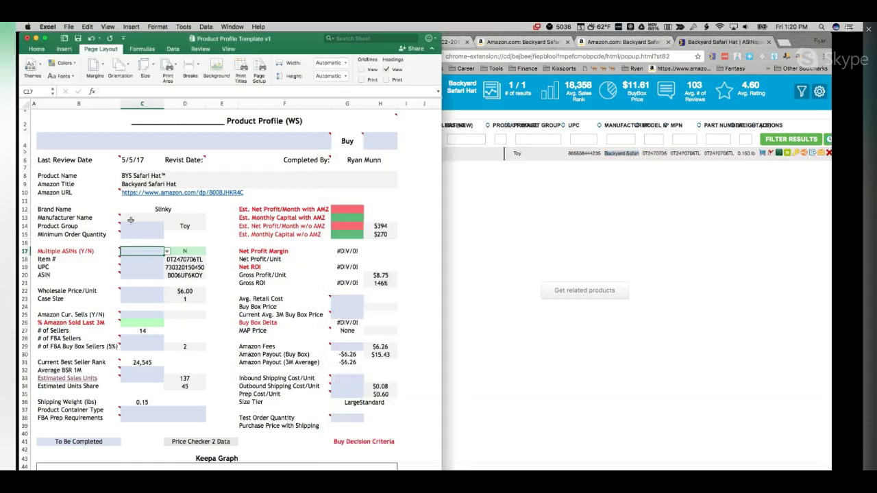
{"action": "double_click", "coordinate": [130, 220]}
{"action": "type", "text": "Backyard Safari"}
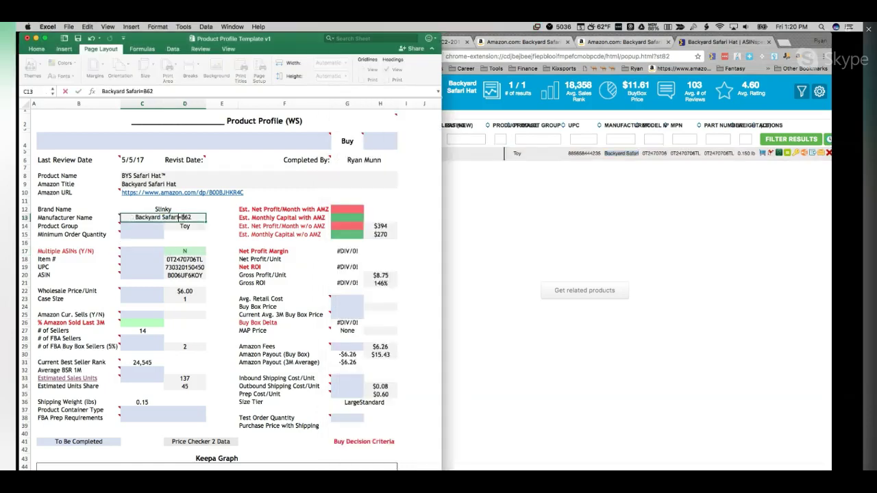
{"action": "key", "text": "Delete"}
{"action": "key", "text": "Delete"}
{"action": "key", "text": "Delete"}
{"action": "key", "text": "Delete"}
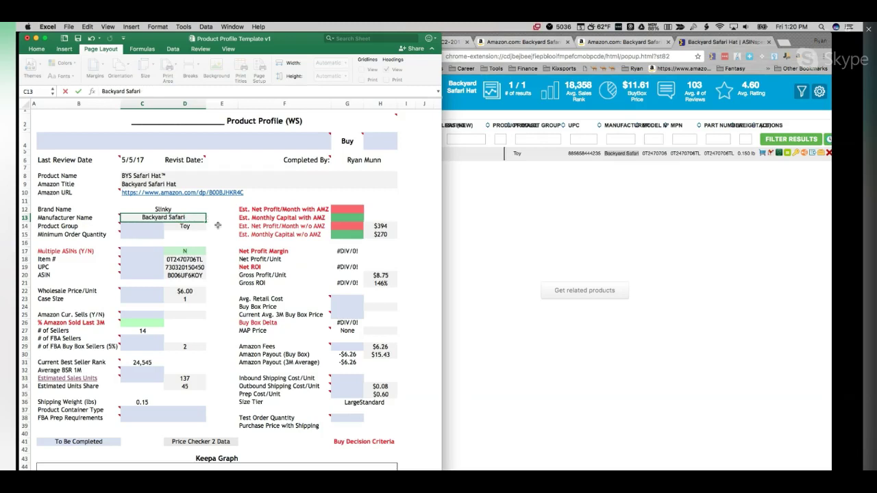
{"action": "key", "text": "Return"}
{"action": "key", "text": "Up"}
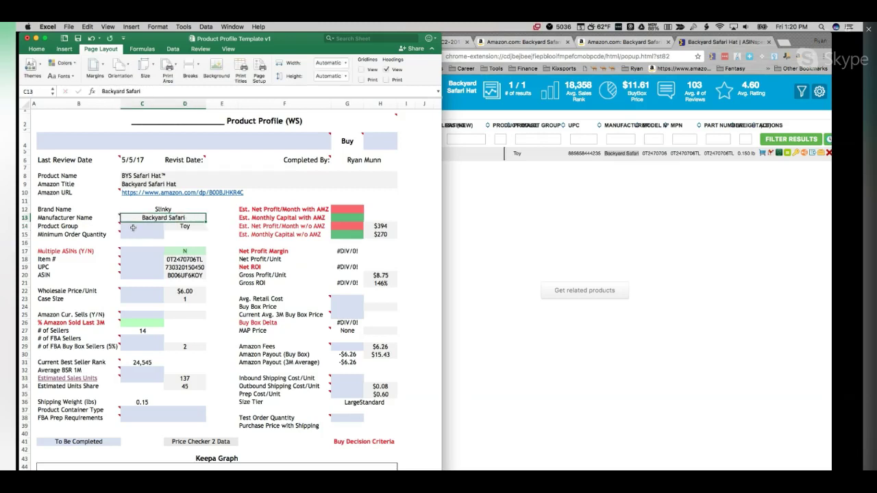
{"action": "left_click", "coordinate": [110, 218]}
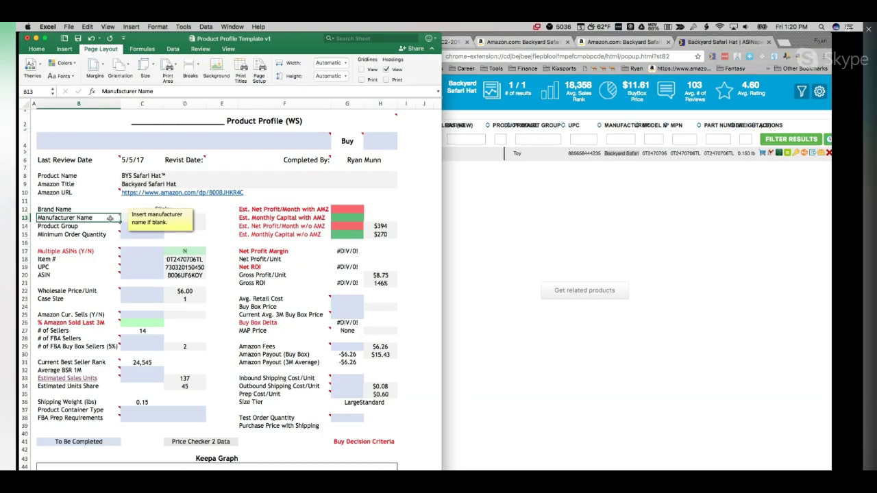
{"action": "left_click", "coordinate": [110, 226]}
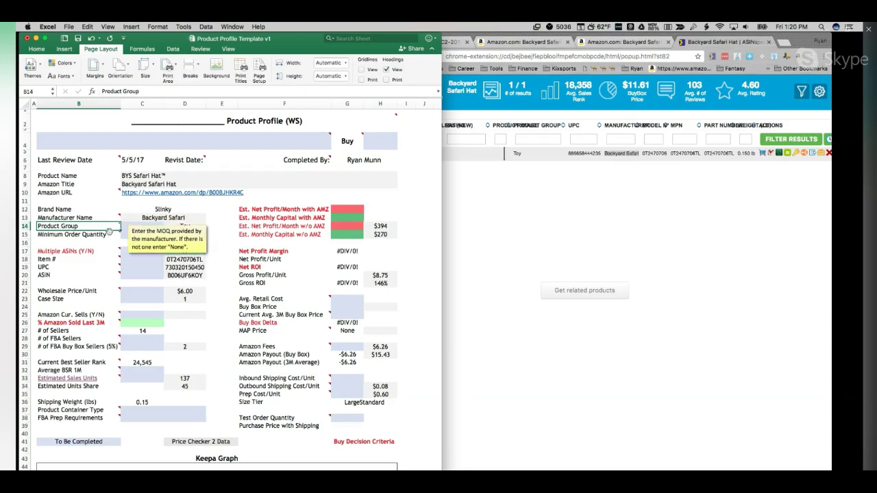
{"action": "left_click", "coordinate": [109, 240]}
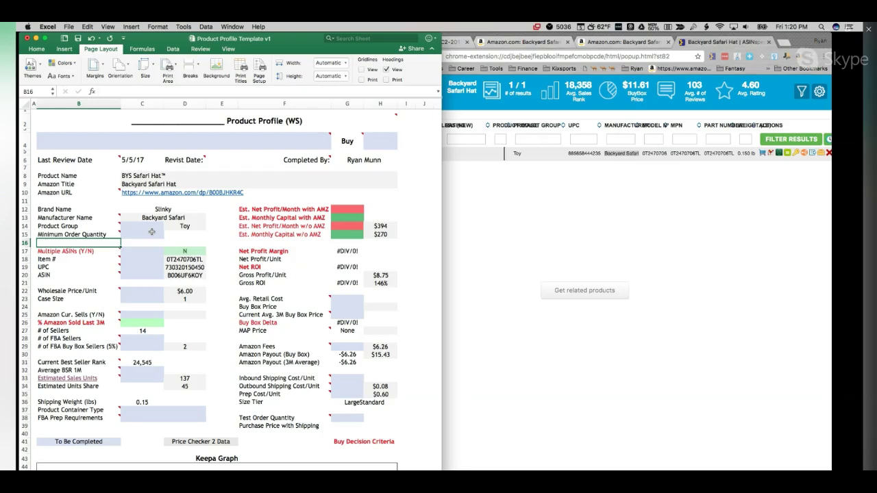
Step: Enter 'Toys & Games' as the Product Group in C14
{"action": "left_click", "coordinate": [151, 226]}
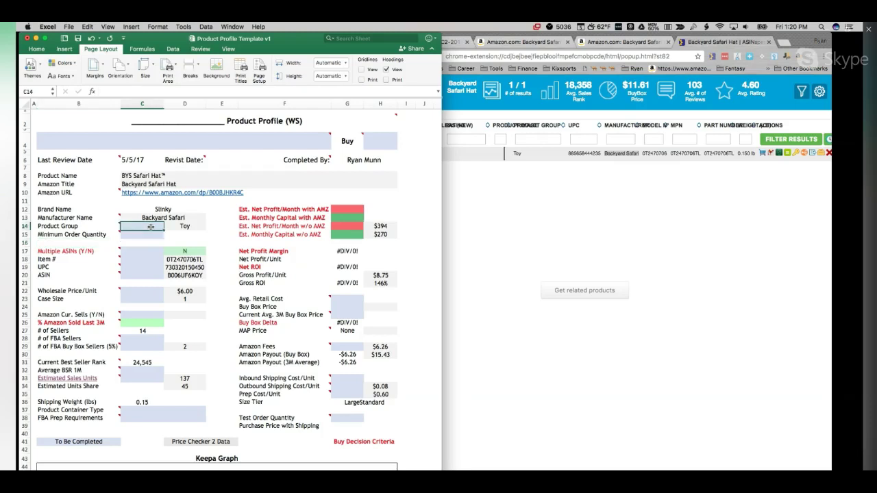
{"action": "type", "text": "T"}
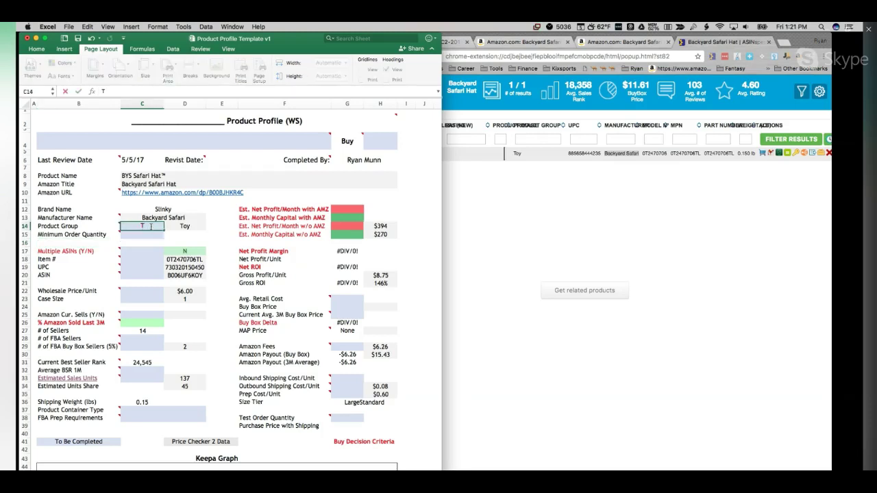
{"action": "type", "text": "oys & Games"}
{"action": "left_click", "coordinate": [146, 238]}
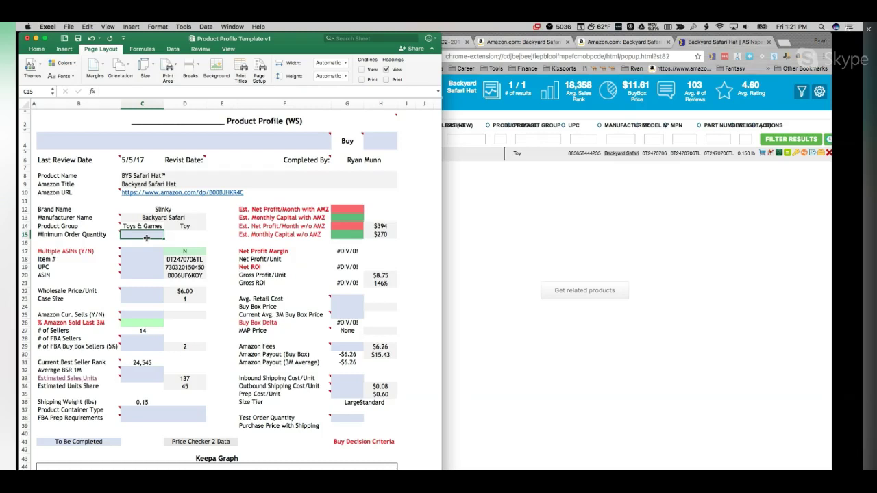
Step: Set the Minimum Order Quantity in C15 to 'Unknown'
{"action": "mouse_move", "coordinate": [102, 234]}
{"action": "type", "text": "None"}
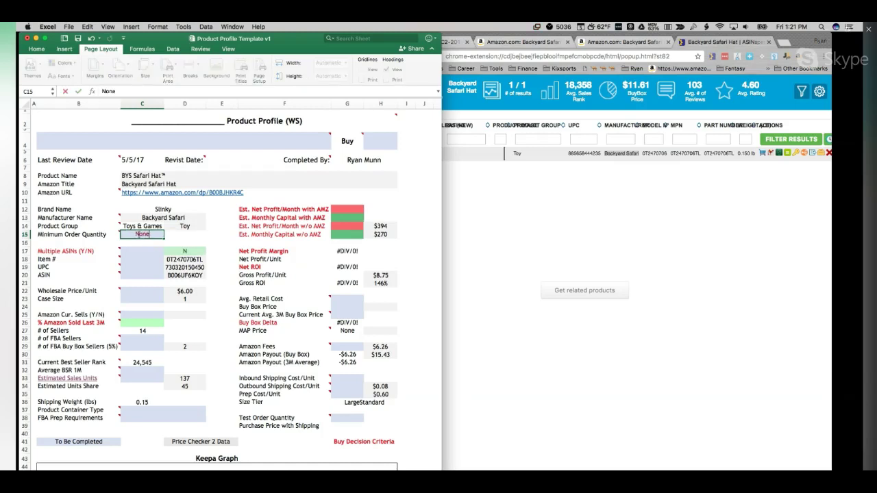
{"action": "key", "text": "BackSpace"}
{"action": "key", "text": "BackSpace"}
{"action": "key", "text": "BackSpace"}
{"action": "key", "text": "BackSpace"}
{"action": "type", "text": "Unknown"}
{"action": "key", "text": "Return"}
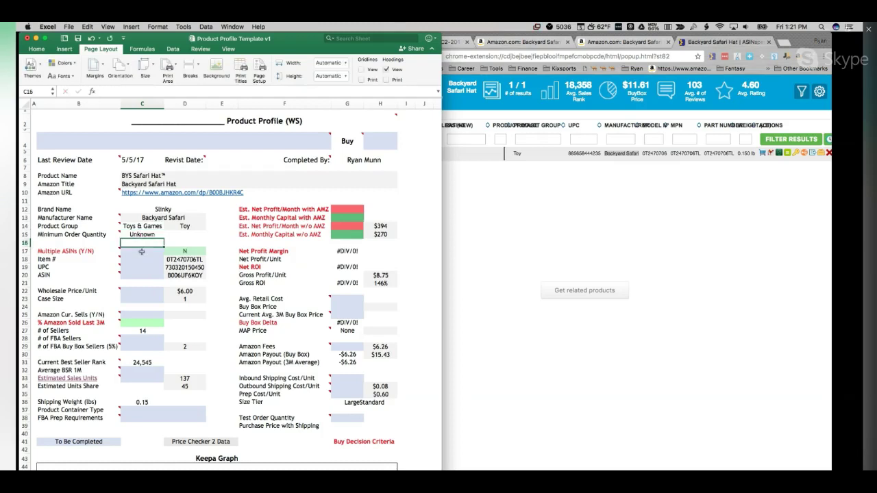
Step: Answer N for Multiple ASINs in C17 and keep D18's =C62 item-number formula
{"action": "left_click", "coordinate": [142, 252]}
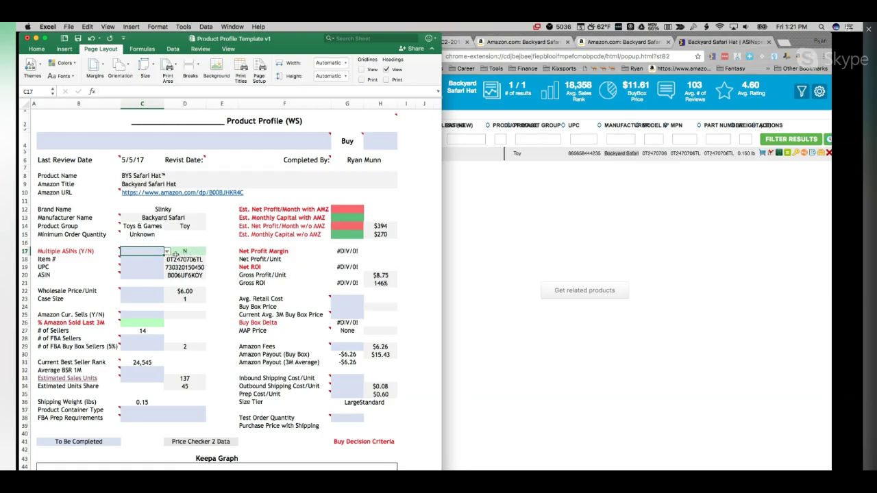
{"action": "left_click", "coordinate": [167, 253]}
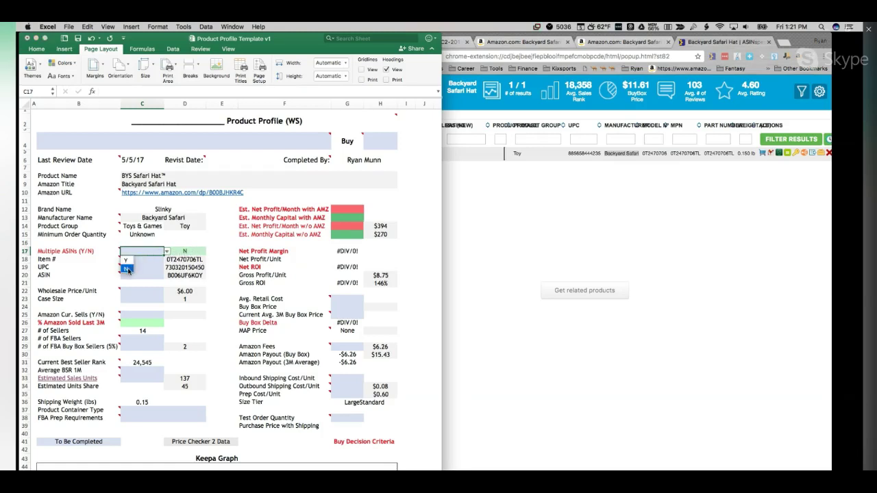
{"action": "left_click", "coordinate": [127, 268]}
{"action": "left_click", "coordinate": [127, 262]}
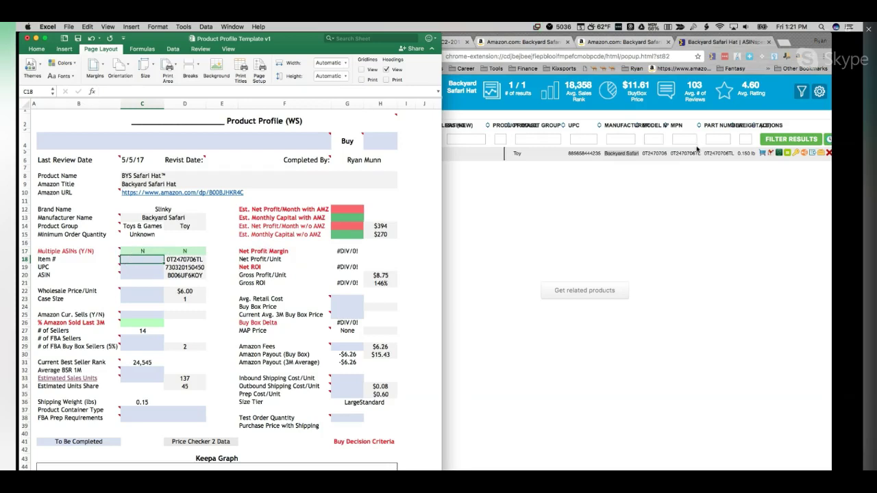
{"action": "left_click", "coordinate": [192, 259]}
{"action": "type", "text": "=C62"}
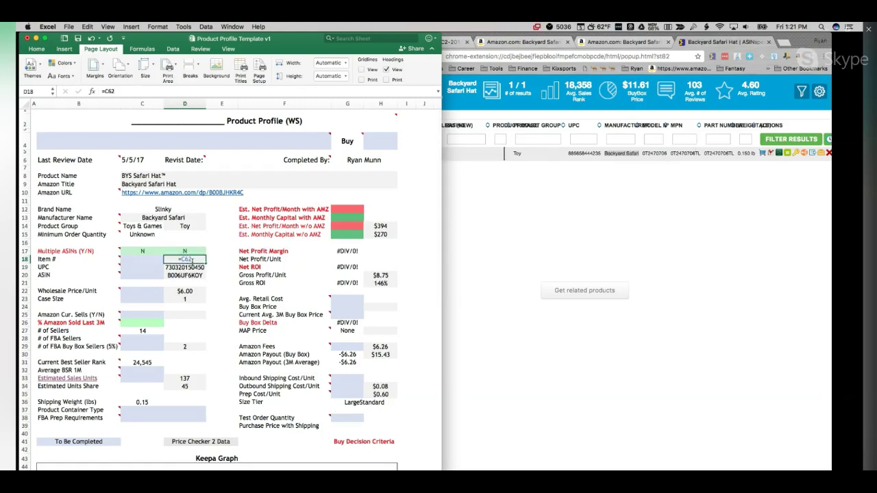
{"action": "key", "text": "Return"}
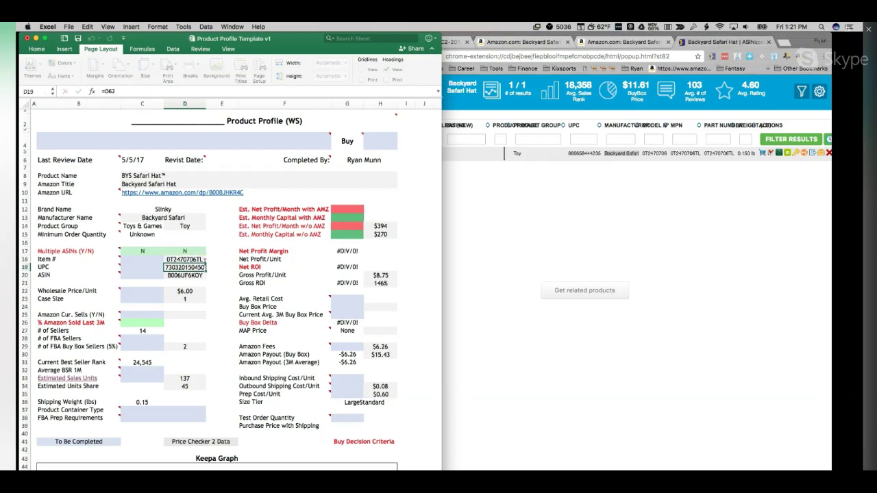
Step: Copy the MPN 0T2470706TL from ASINspector into the Item # cell C18
{"action": "left_click", "coordinate": [697, 155]}
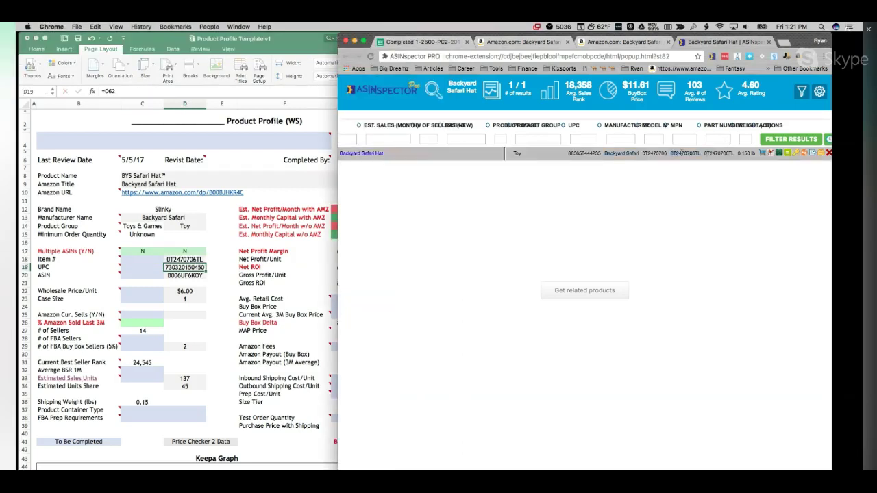
{"action": "left_click_drag", "start_coordinate": [694, 153], "coordinate": [699, 154]}
{"action": "key", "text": "super+c"}
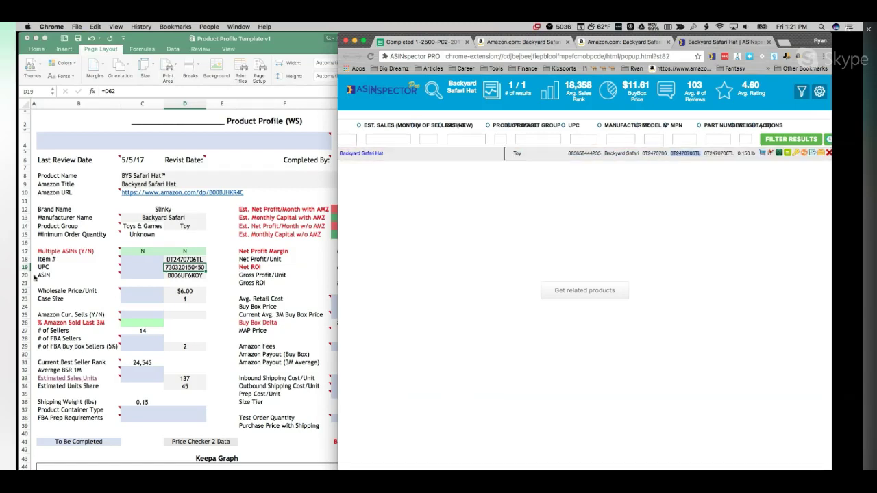
{"action": "left_click", "coordinate": [139, 259]}
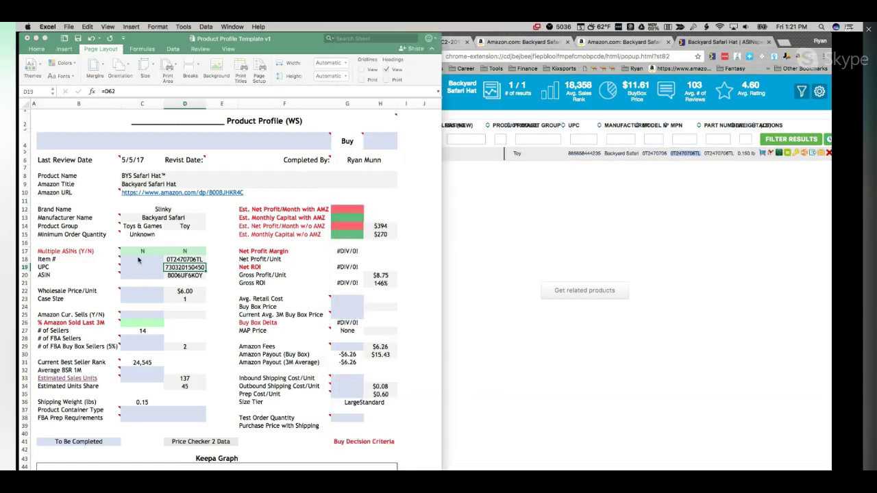
{"action": "left_click", "coordinate": [139, 259]}
{"action": "key", "text": "super+v"}
{"action": "key", "text": "Return"}
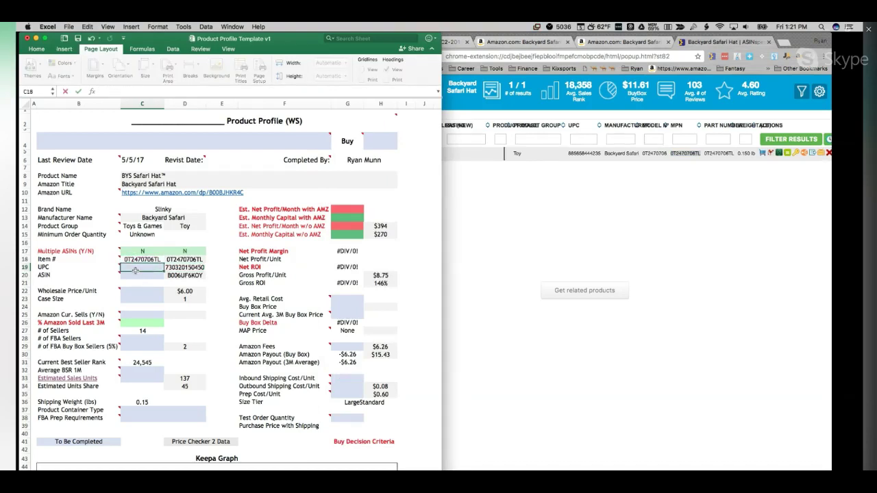
{"action": "left_click", "coordinate": [570, 154]}
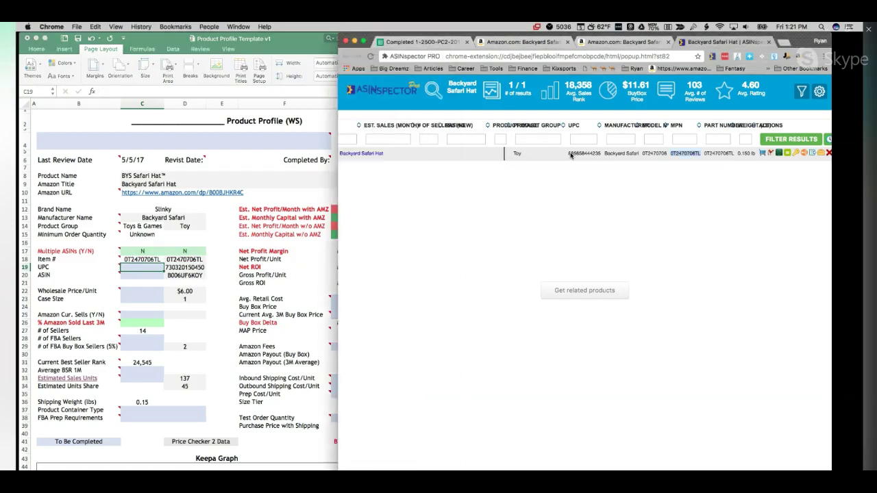
{"action": "left_click_drag", "start_coordinate": [569, 154], "coordinate": [600, 155]}
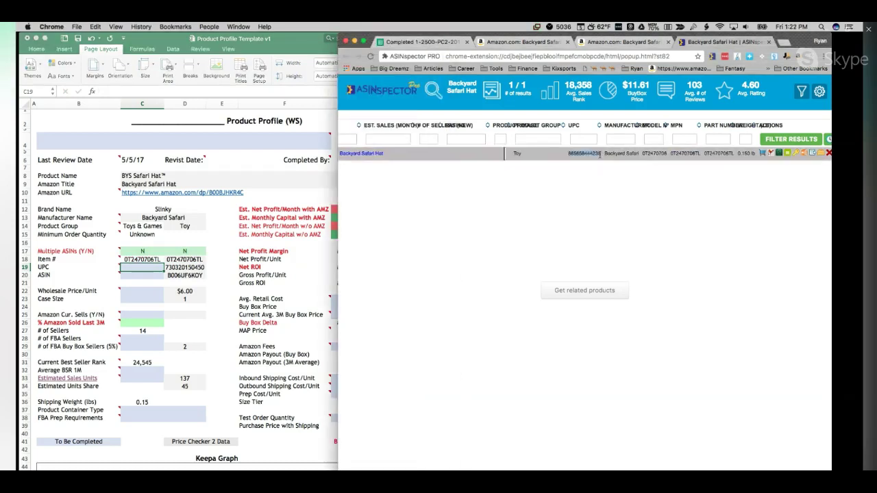
{"action": "key", "text": "super+c"}
{"action": "left_click", "coordinate": [607, 187]}
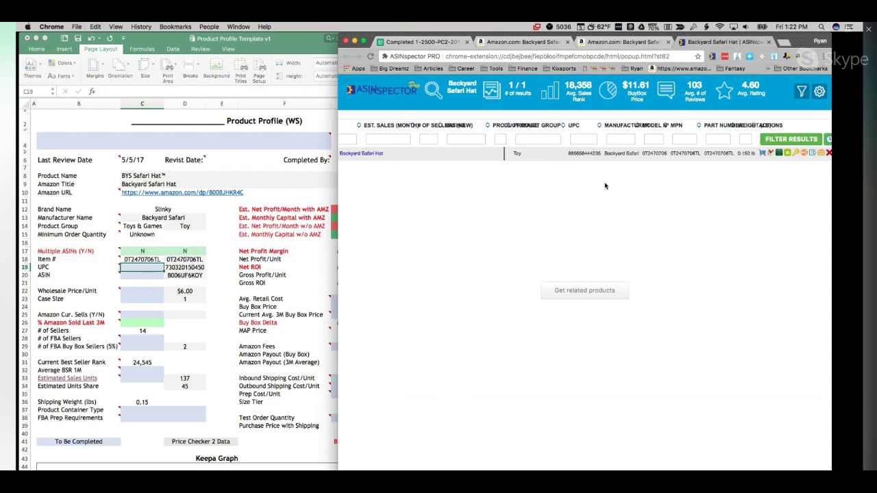
{"action": "left_click", "coordinate": [127, 271]}
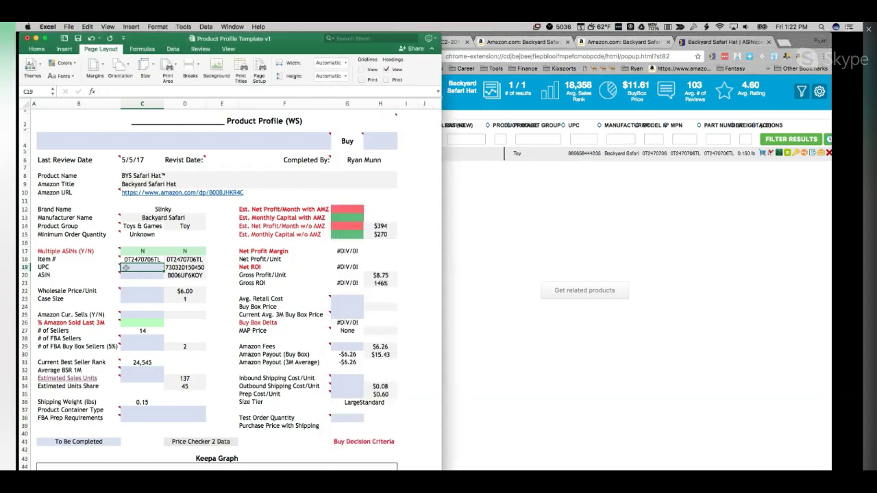
{"action": "double_click", "coordinate": [126, 268]}
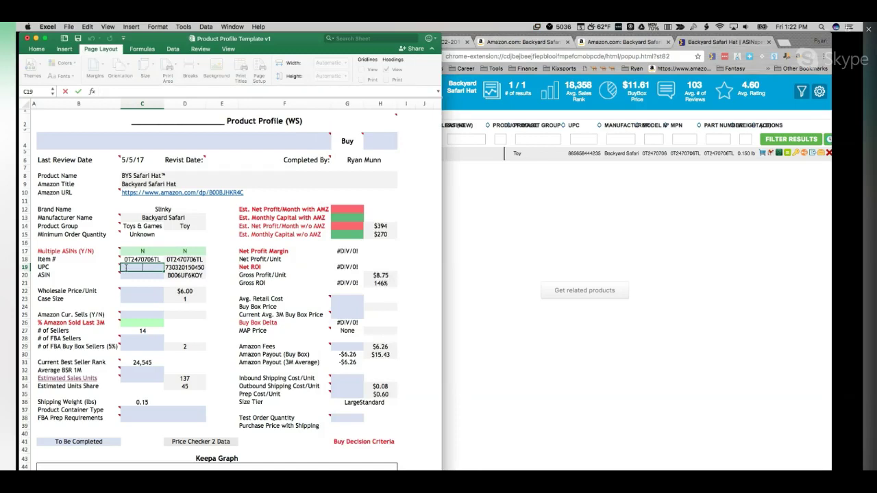
{"action": "key", "text": "super+v"}
{"action": "left_click", "coordinate": [130, 276]}
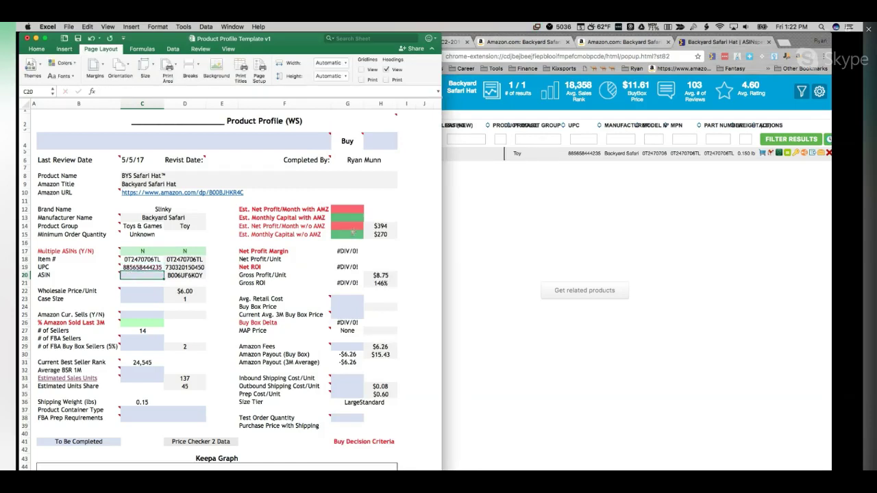
{"action": "scroll", "coordinate": [561, 223], "scroll_direction": "left", "scroll_amount": 2}
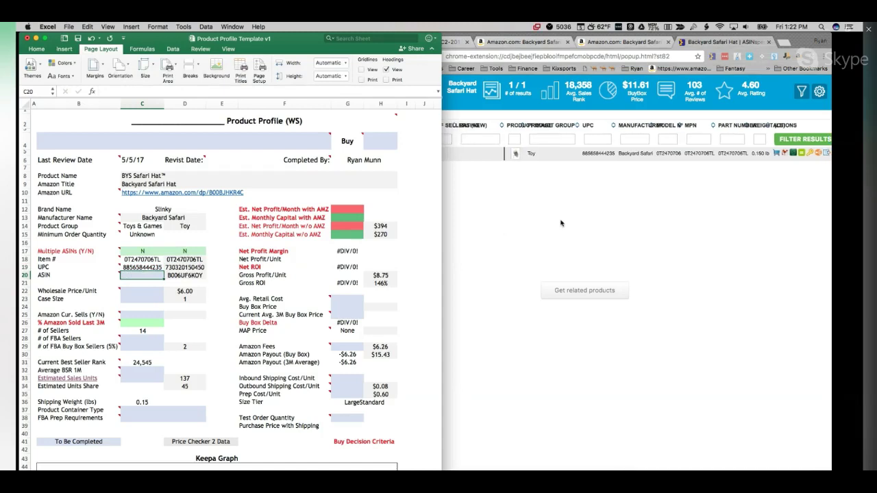
{"action": "scroll", "coordinate": [561, 223], "scroll_direction": "left", "scroll_amount": 10}
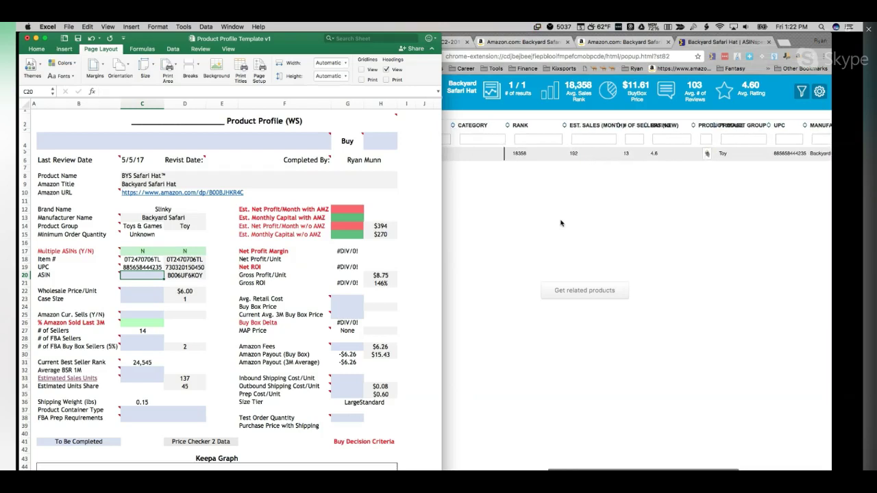
{"action": "scroll", "coordinate": [560, 223], "scroll_direction": "left", "scroll_amount": 10}
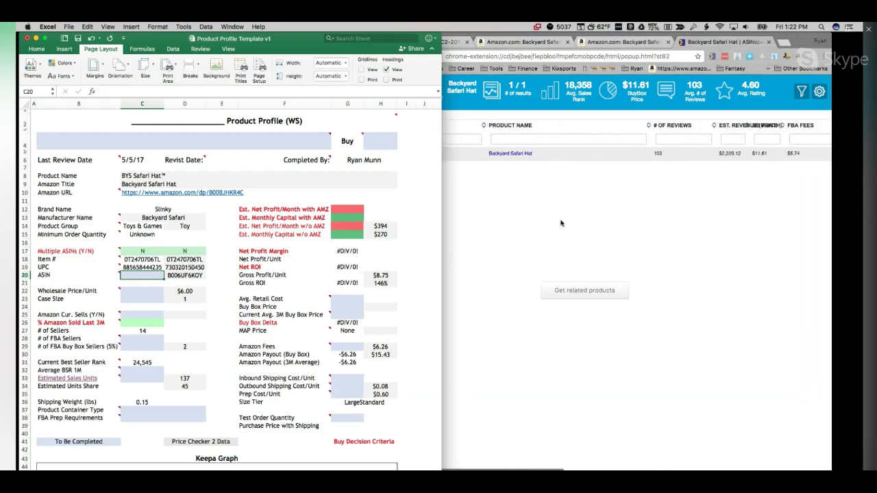
Step: Copy the hat's ASIN B006UF6KOY from Amazon's product information, then return to Excel
{"action": "left_click", "coordinate": [620, 49]}
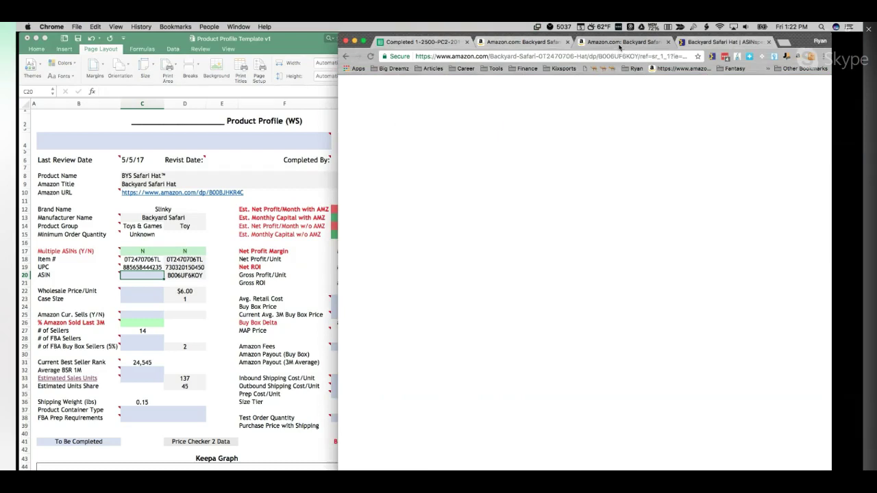
{"action": "scroll", "coordinate": [637, 378], "scroll_direction": "down", "scroll_amount": 5}
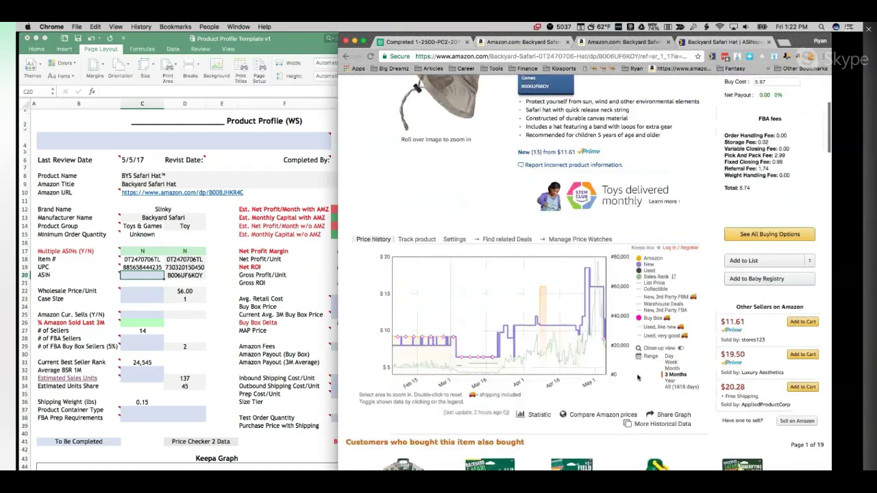
{"action": "scroll", "coordinate": [637, 377], "scroll_direction": "down", "scroll_amount": 6}
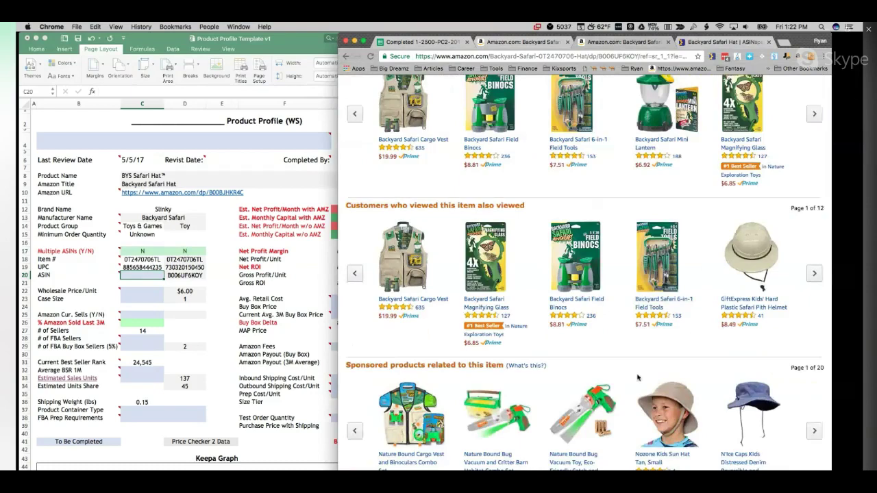
{"action": "scroll", "coordinate": [637, 378], "scroll_direction": "up", "scroll_amount": 3}
{"action": "scroll", "coordinate": [637, 378], "scroll_direction": "down", "scroll_amount": 5}
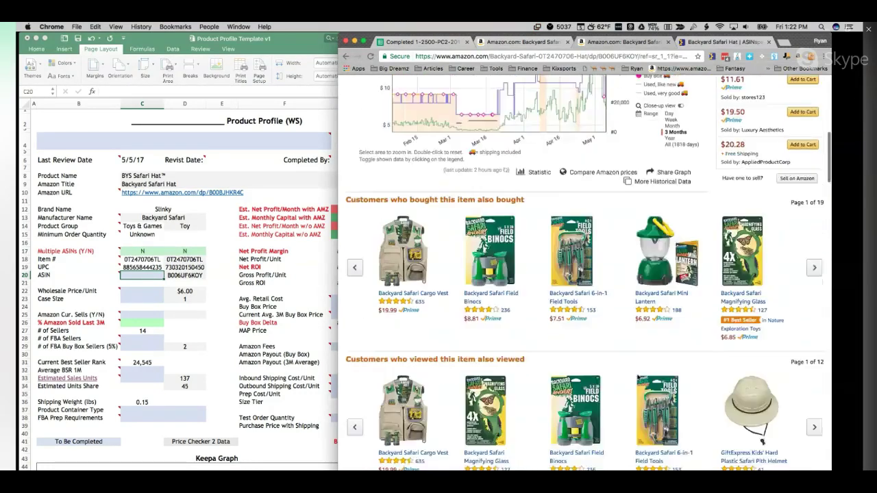
{"action": "scroll", "coordinate": [638, 378], "scroll_direction": "down", "scroll_amount": 5}
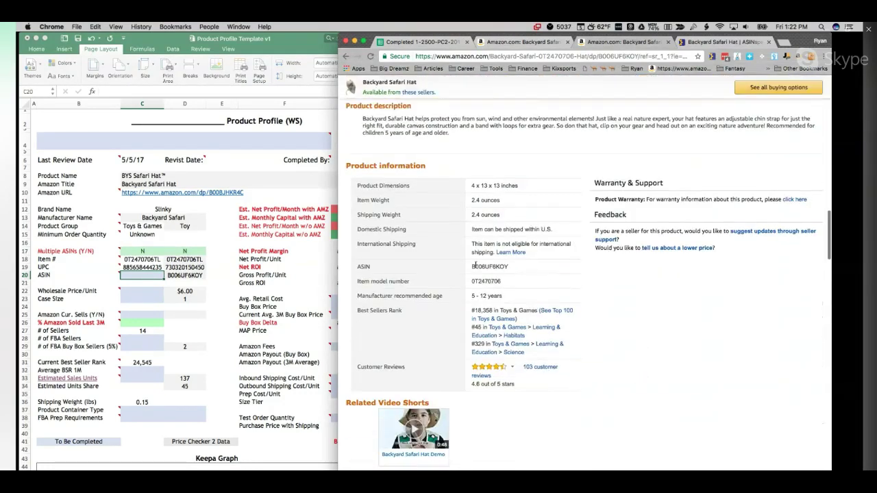
{"action": "left_click_drag", "start_coordinate": [471, 266], "coordinate": [510, 269]}
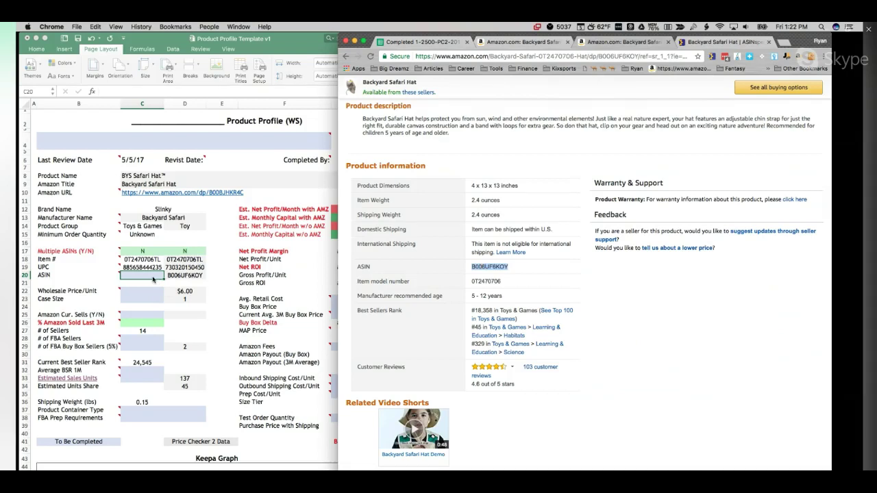
{"action": "left_click", "coordinate": [153, 277]}
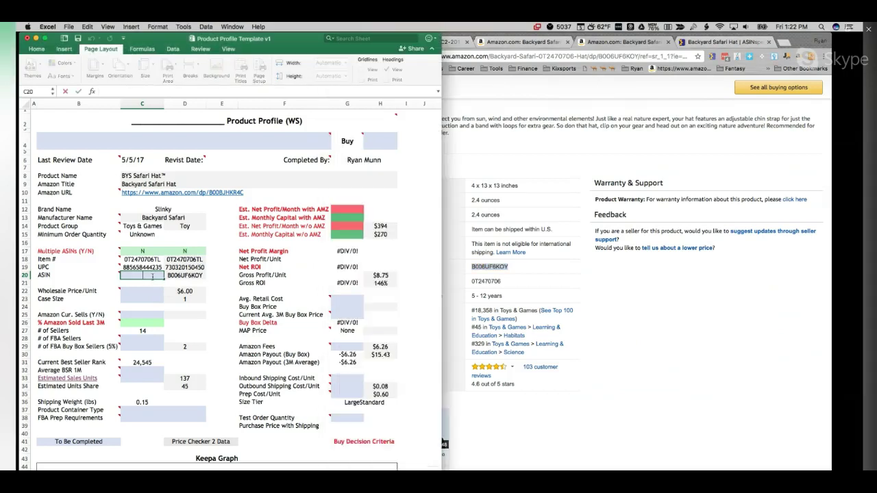
Step: Paste ASIN B006UF6KOY into C20 and enter a Wholesale Price/Unit of $6.00
{"action": "key", "text": "super+v"}
{"action": "left_click", "coordinate": [147, 298]}
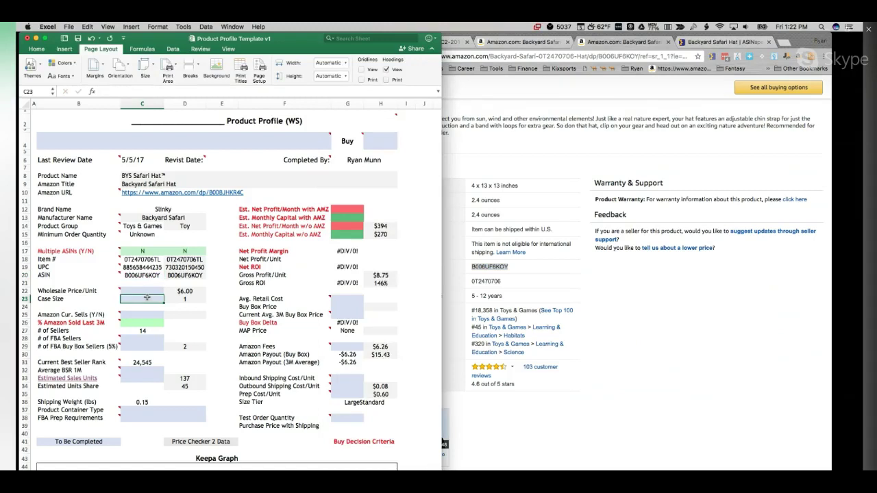
{"action": "left_click", "coordinate": [149, 291]}
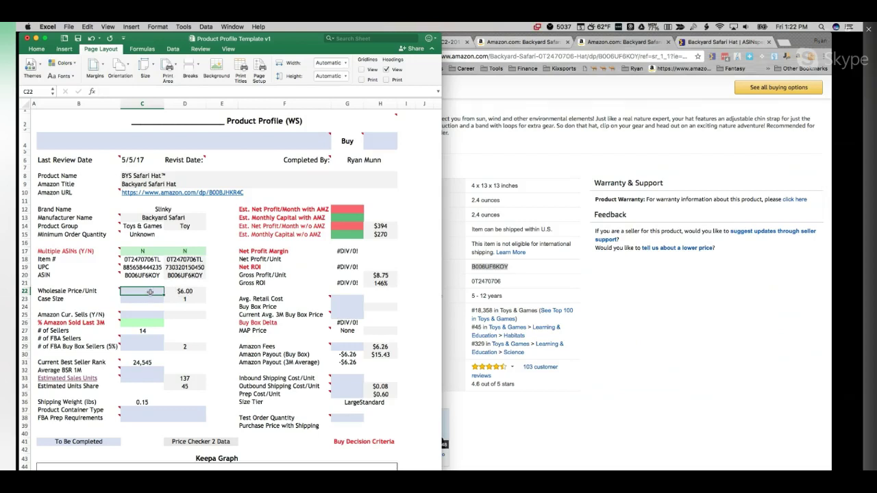
{"action": "type", "text": "6.00"}
{"action": "key", "text": "Return"}
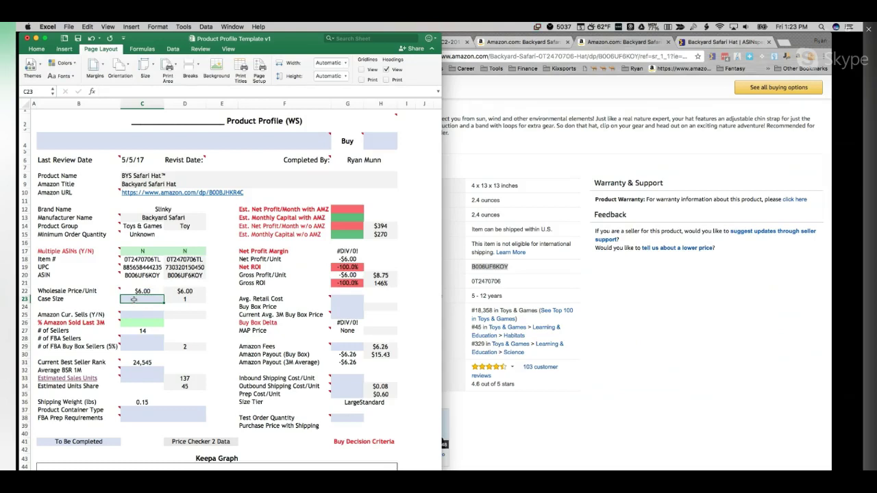
Step: Enter a Case Size of 1
{"action": "type", "text": "1"}
{"action": "key", "text": "Tab"}
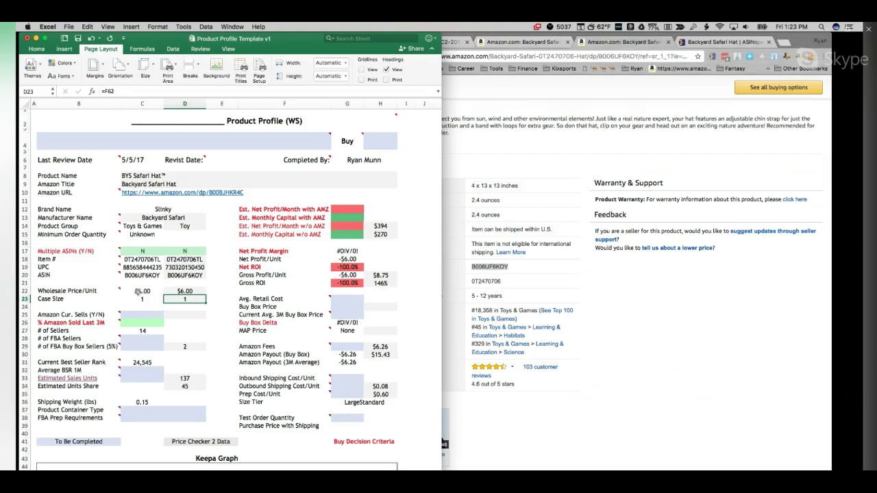
{"action": "left_click", "coordinate": [137, 314]}
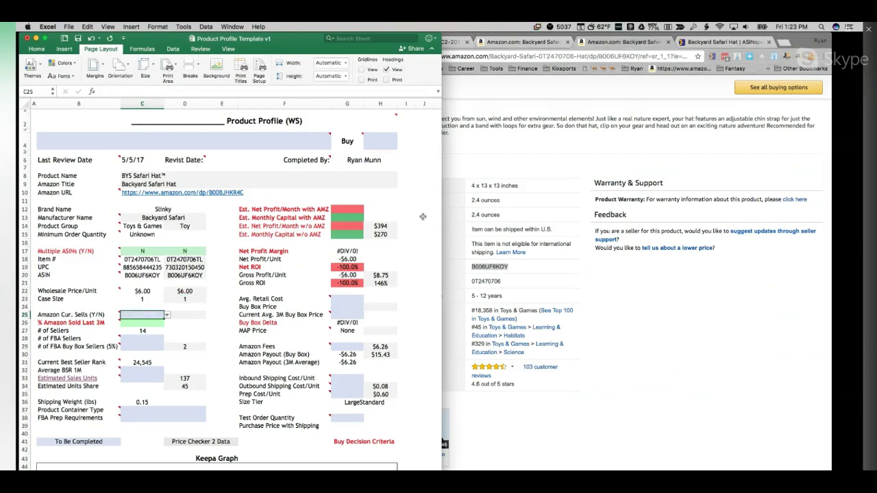
Step: Check the Amazon page's Keepa price history, then mark Amazon Cur. Sells as N
{"action": "scroll", "coordinate": [532, 231], "scroll_direction": "up", "scroll_amount": 5}
{"action": "scroll", "coordinate": [653, 225], "scroll_direction": "up", "scroll_amount": 10}
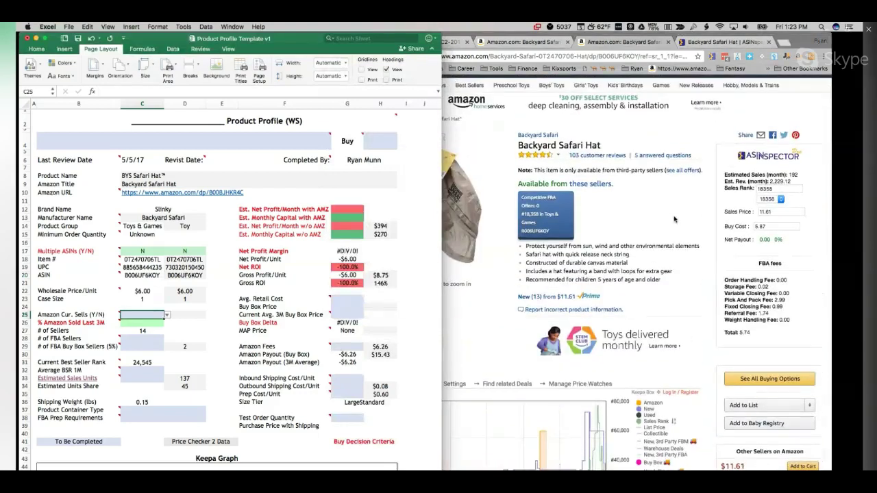
{"action": "left_click", "coordinate": [676, 219]}
{"action": "scroll", "coordinate": [676, 219], "scroll_direction": "down", "scroll_amount": 1}
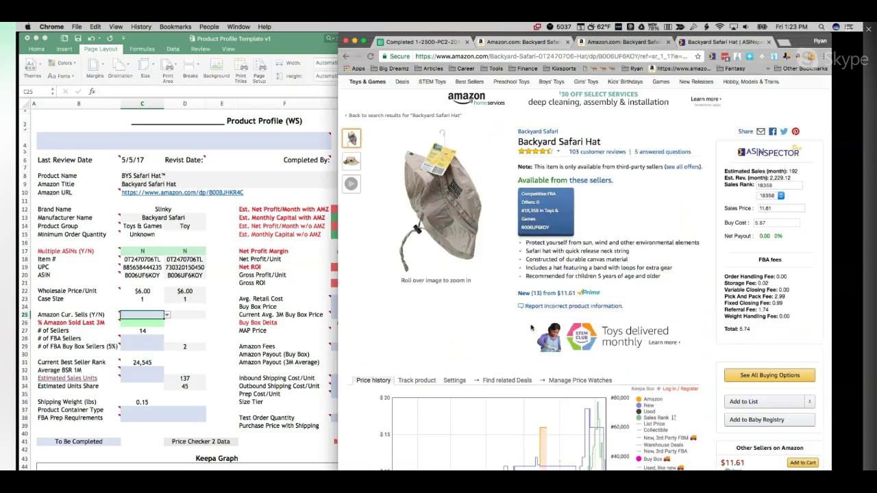
{"action": "scroll", "coordinate": [531, 328], "scroll_direction": "down", "scroll_amount": 1}
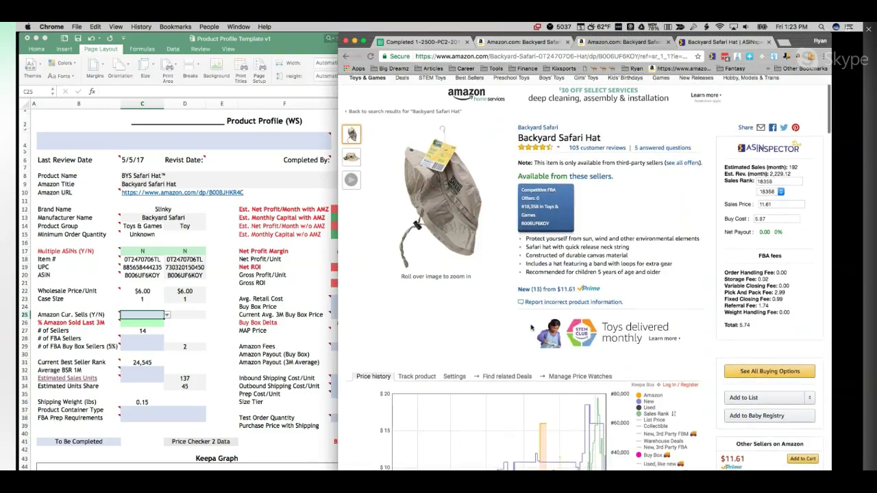
{"action": "scroll", "coordinate": [531, 328], "scroll_direction": "down", "scroll_amount": 3}
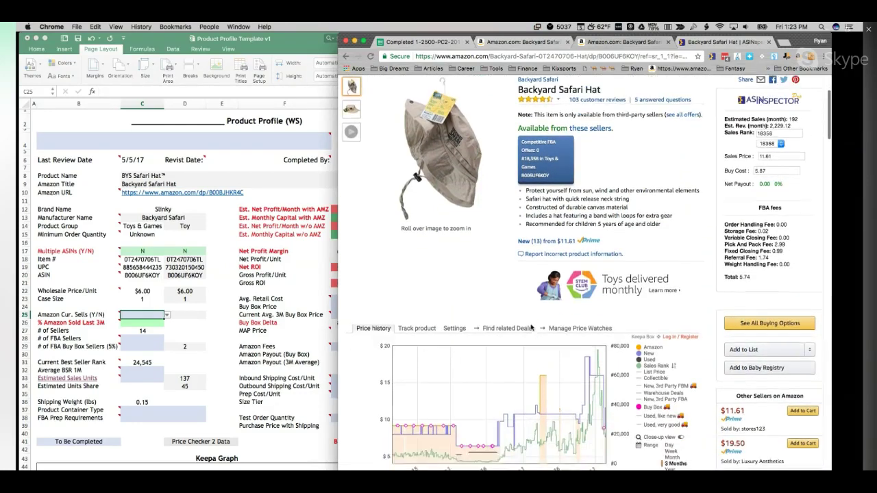
{"action": "scroll", "coordinate": [531, 329], "scroll_direction": "down", "scroll_amount": 3}
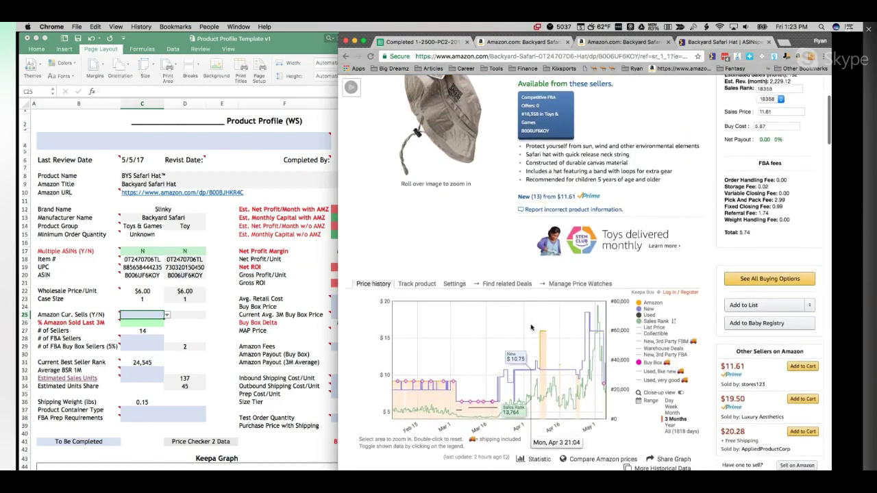
{"action": "left_click", "coordinate": [142, 313]}
{"action": "type", "text": "N"}
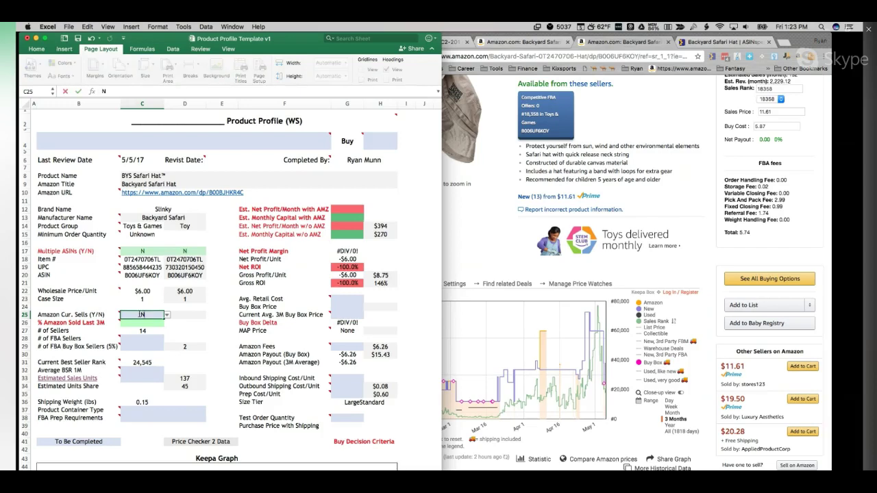
{"action": "left_click", "coordinate": [138, 323]}
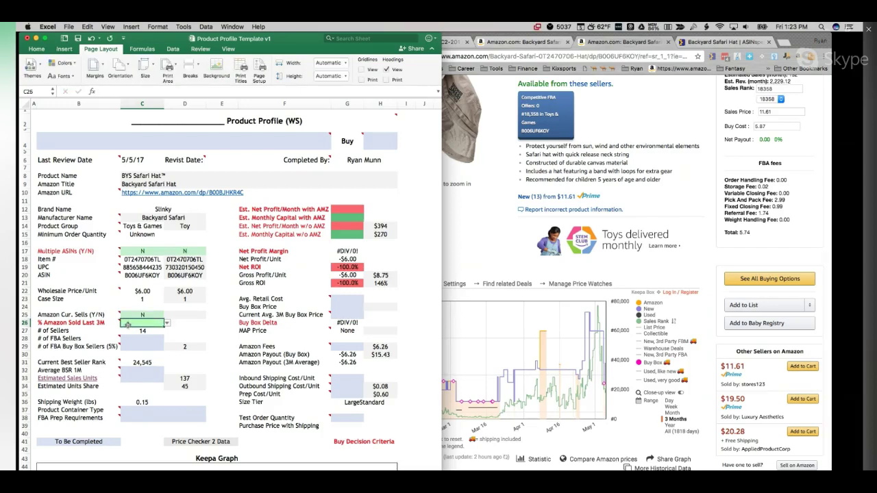
Step: Widen the Chrome window so the Keepa price chart shows fully
{"action": "left_click", "coordinate": [500, 295]}
{"action": "left_click_drag", "start_coordinate": [336, 289], "coordinate": [168, 289]}
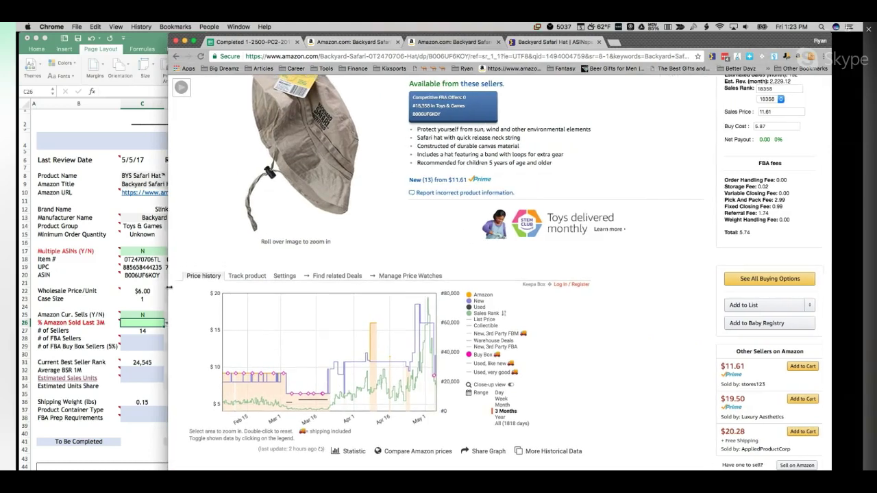
{"action": "left_click_drag", "start_coordinate": [168, 288], "coordinate": [214, 289]}
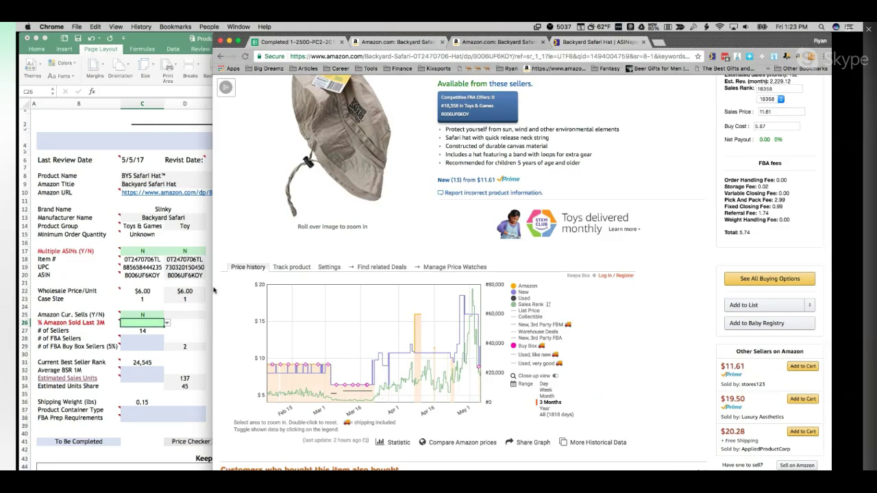
Step: Hide the Amazon price line and capture the Keepa chart as a Skitch screenshot
{"action": "key", "text": "super+shift+4"}
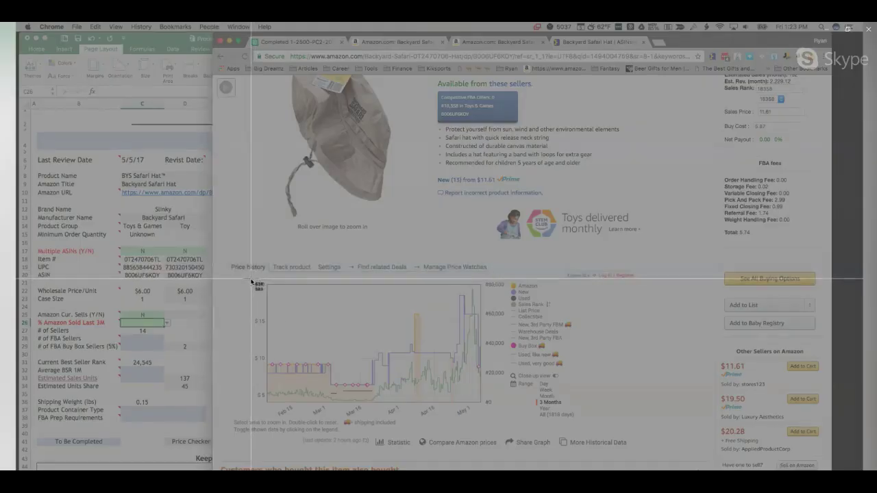
{"action": "left_click_drag", "start_coordinate": [251, 281], "coordinate": [508, 420]}
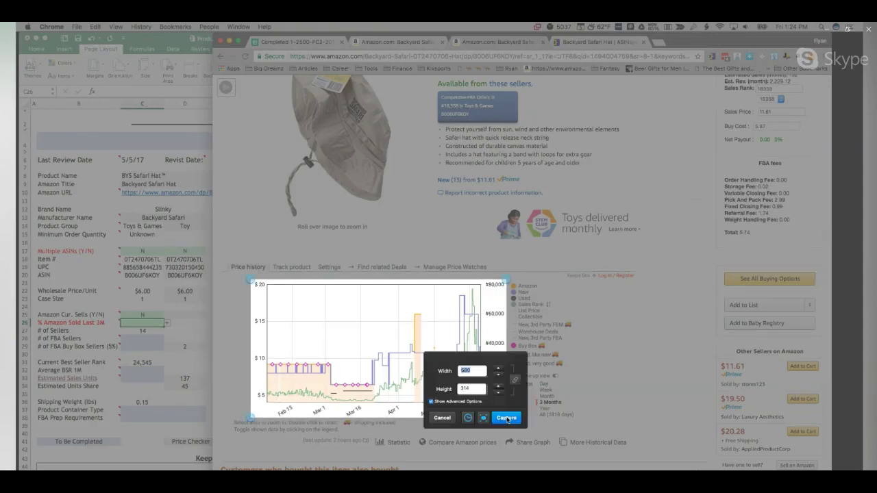
{"action": "left_click", "coordinate": [441, 418]}
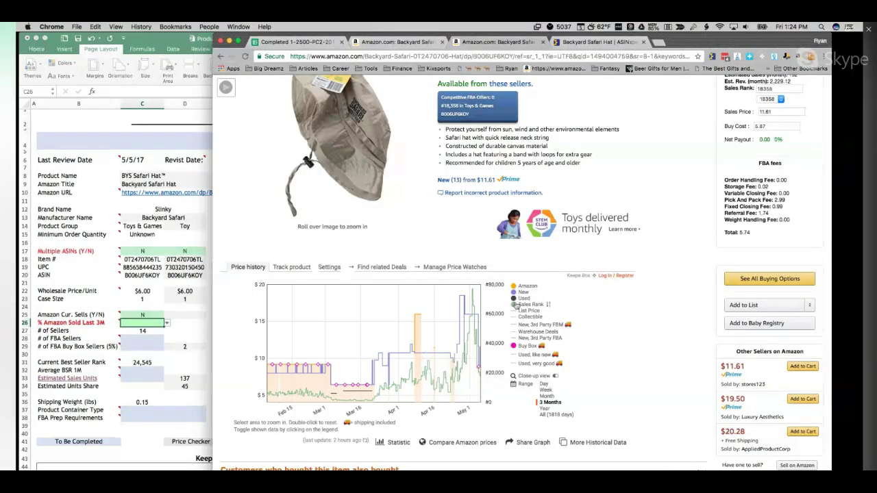
{"action": "left_click", "coordinate": [519, 286]}
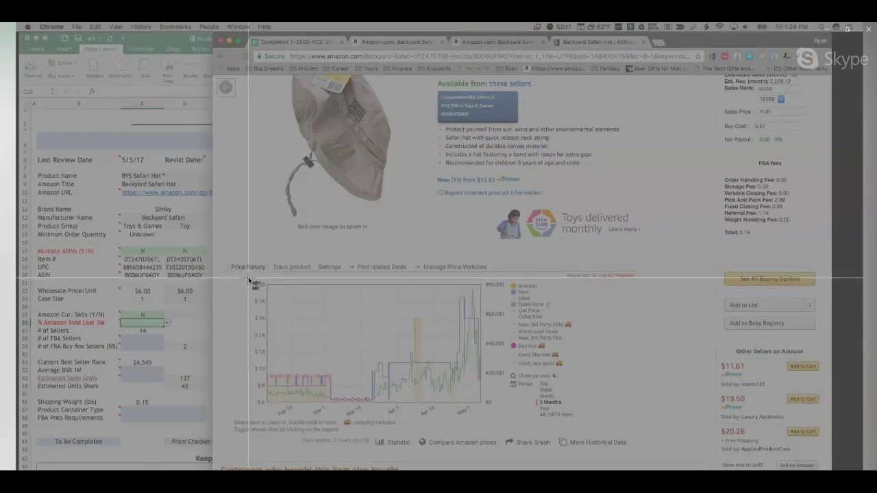
{"action": "left_click_drag", "start_coordinate": [249, 279], "coordinate": [506, 419]}
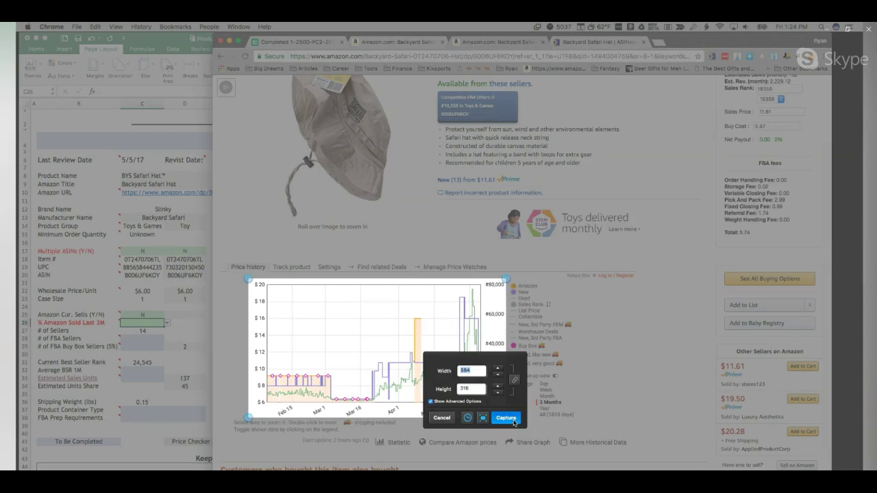
{"action": "left_click", "coordinate": [505, 418]}
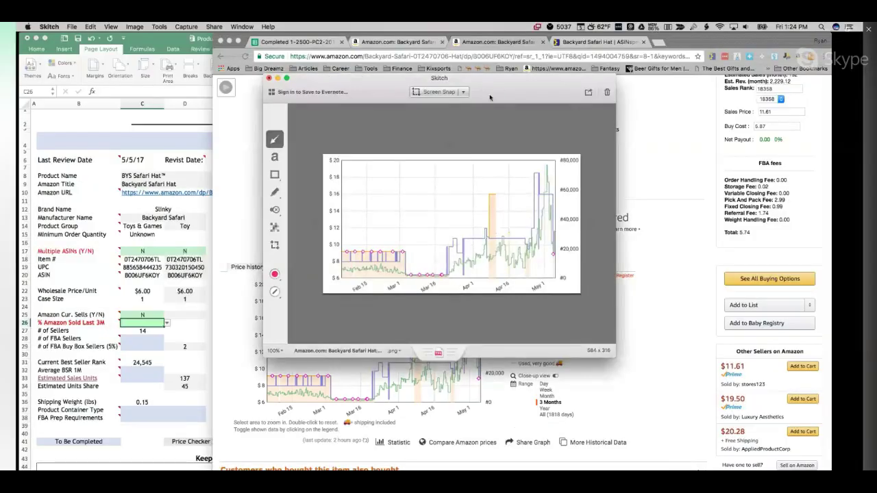
Step: Paste the captured Keepa chart under the Keepa Graph heading
{"action": "left_click", "coordinate": [182, 127]}
{"action": "scroll", "coordinate": [222, 402], "scroll_direction": "down", "scroll_amount": 5}
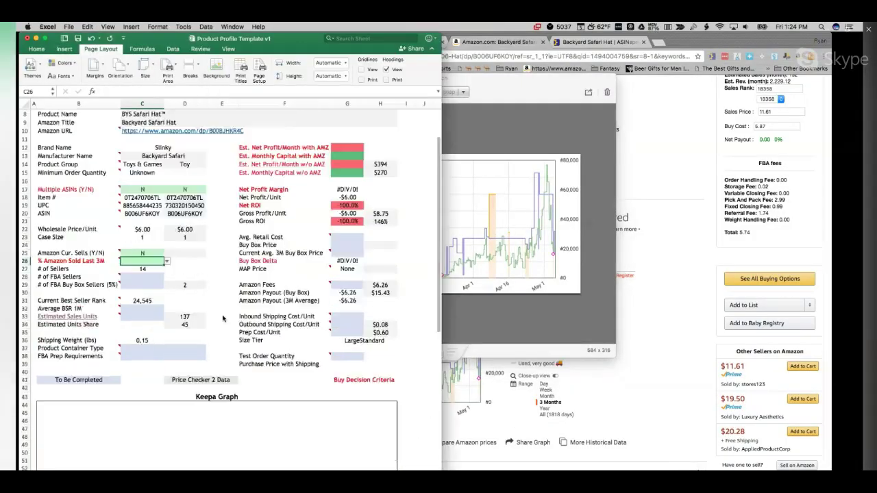
{"action": "key", "text": "super+v"}
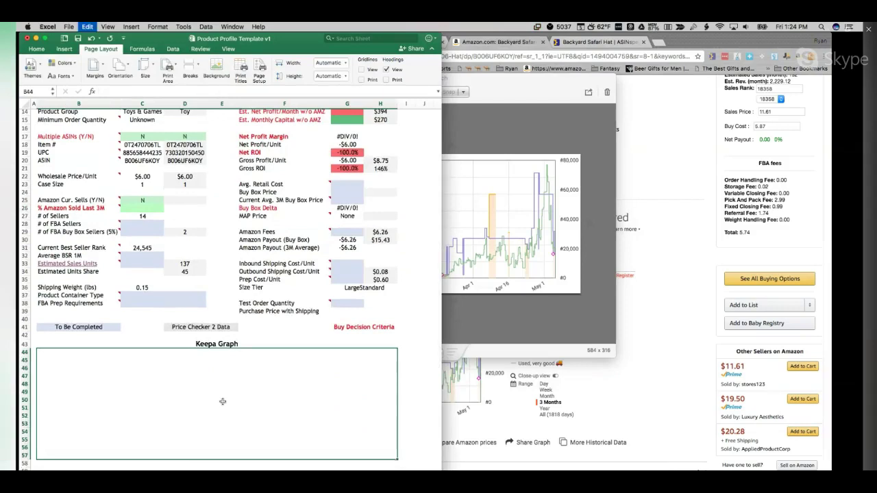
{"action": "scroll", "coordinate": [267, 372], "scroll_direction": "down", "scroll_amount": 4}
{"action": "scroll", "coordinate": [267, 372], "scroll_direction": "down", "scroll_amount": 1}
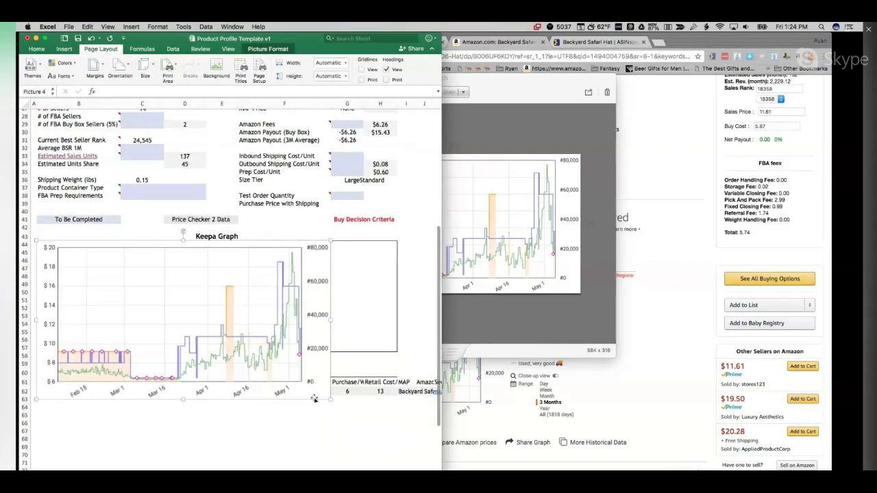
{"action": "left_click_drag", "start_coordinate": [332, 400], "coordinate": [279, 321]}
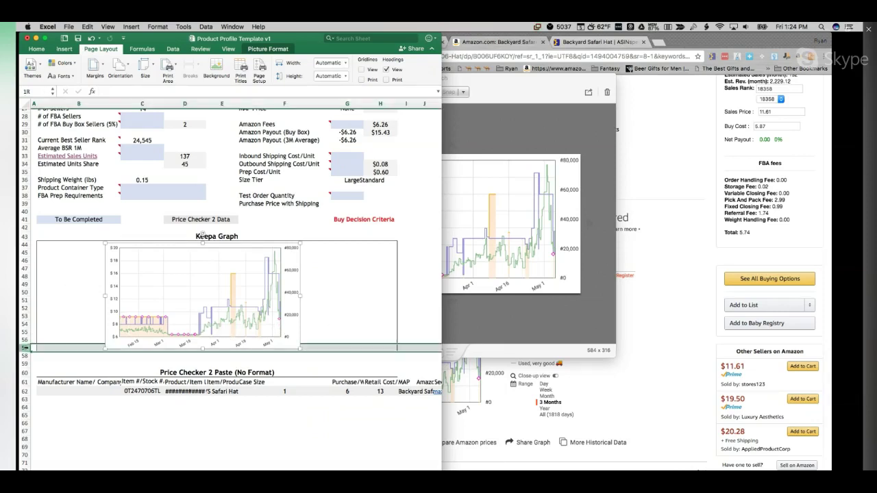
Step: Make rows 44–57 taller
{"action": "left_click", "coordinate": [27, 245]}
{"action": "left_click_drag", "start_coordinate": [27, 245], "coordinate": [28, 348]}
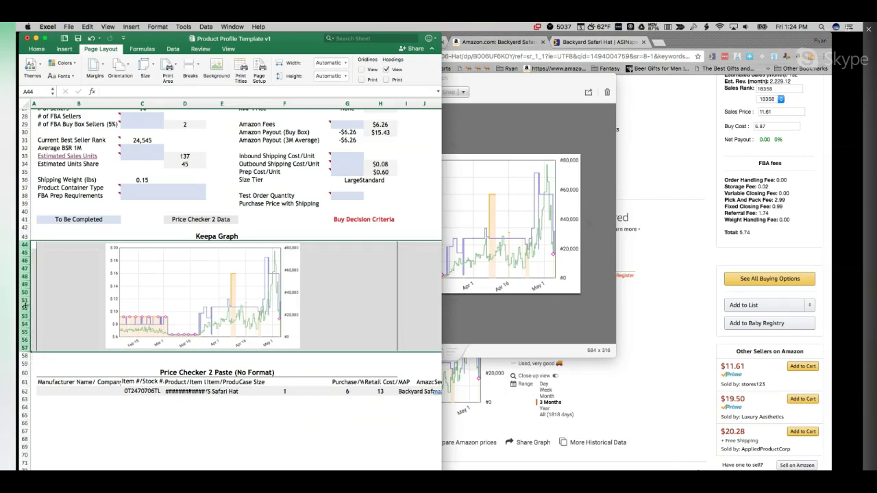
{"action": "left_click_drag", "start_coordinate": [25, 307], "coordinate": [26, 307]}
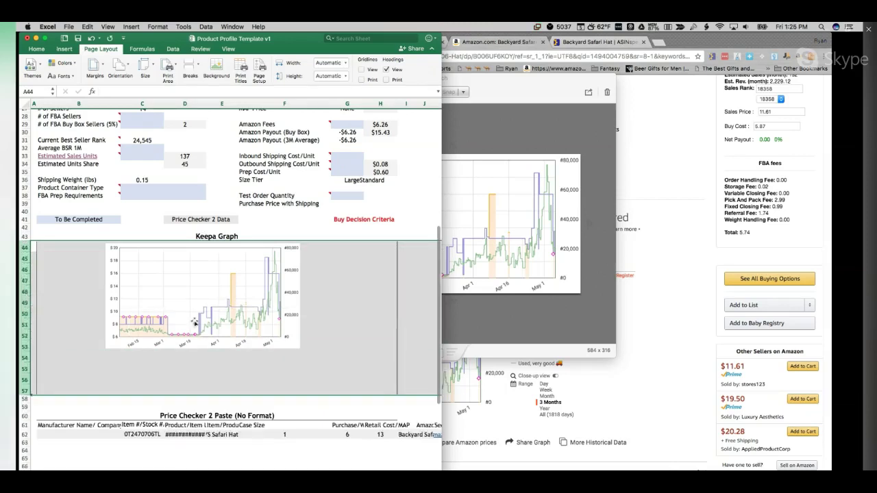
Step: Enlarge the Keepa chart picture and position it to fill the Keepa Graph box
{"action": "left_click", "coordinate": [193, 319]}
{"action": "left_click_drag", "start_coordinate": [300, 350], "coordinate": [370, 386]}
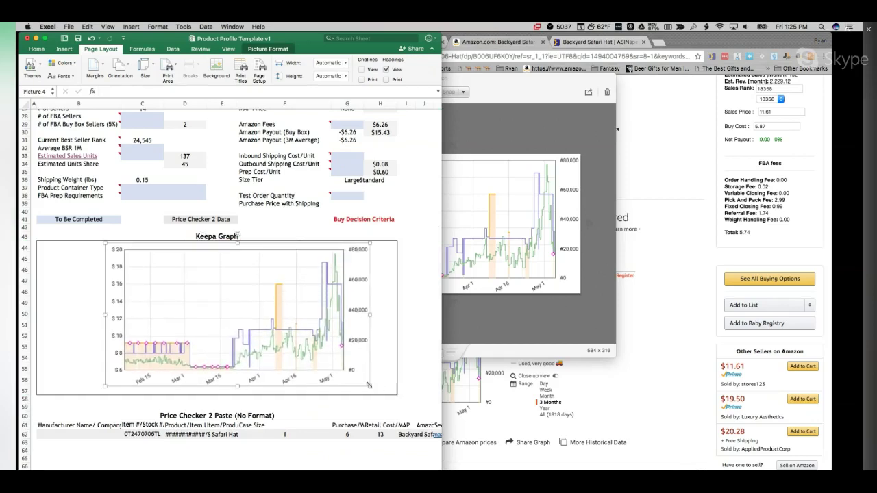
{"action": "left_click_drag", "start_coordinate": [368, 385], "coordinate": [374, 391]}
{"action": "left_click_drag", "start_coordinate": [305, 332], "coordinate": [274, 333]}
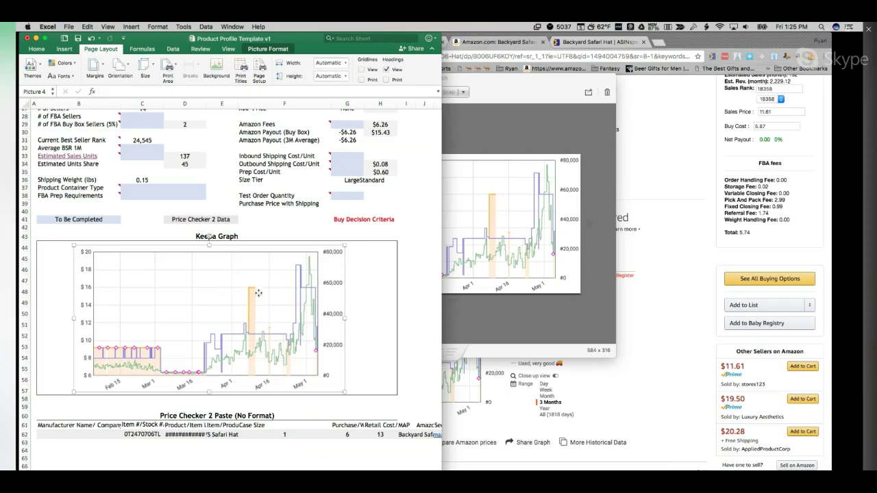
{"action": "left_click_drag", "start_coordinate": [258, 292], "coordinate": [258, 292]}
{"action": "scroll", "coordinate": [224, 240], "scroll_direction": "up", "scroll_amount": 5}
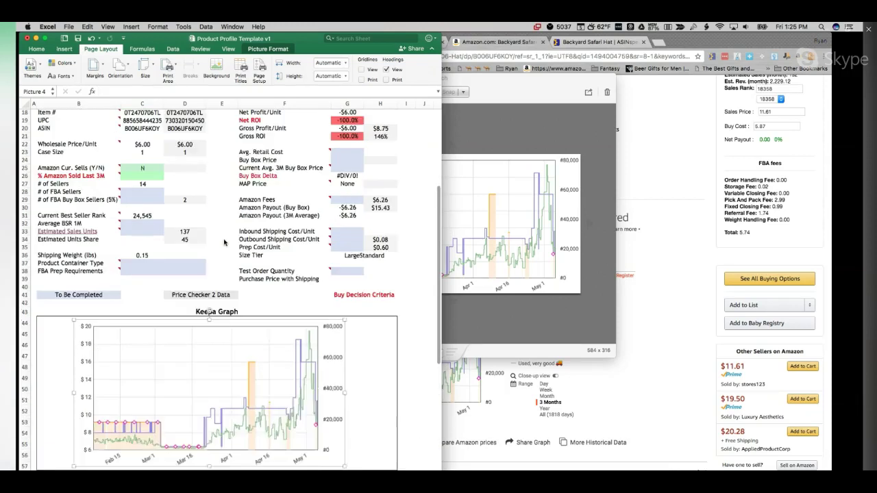
Step: After reading its cell note, set % Amazon Sold Last 3M to 60% from the dropdown
{"action": "left_click_drag", "start_coordinate": [468, 79], "coordinate": [677, 81]}
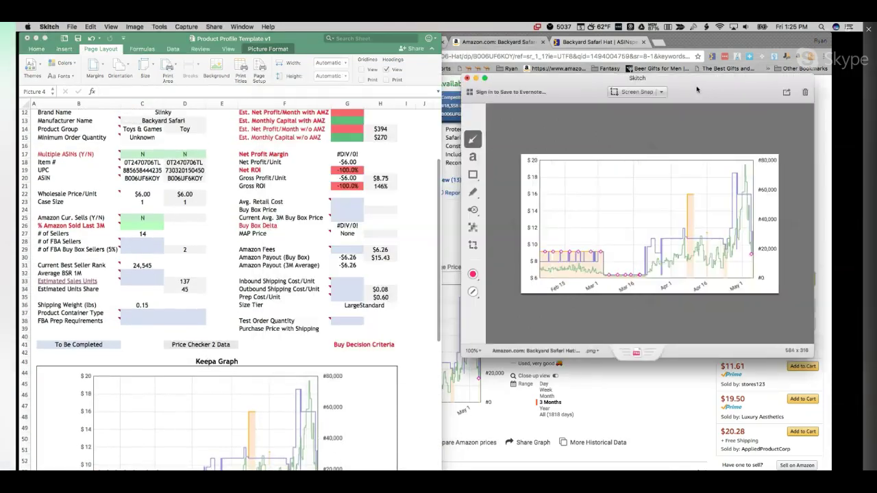
{"action": "scroll", "coordinate": [266, 250], "scroll_direction": "up", "scroll_amount": 1}
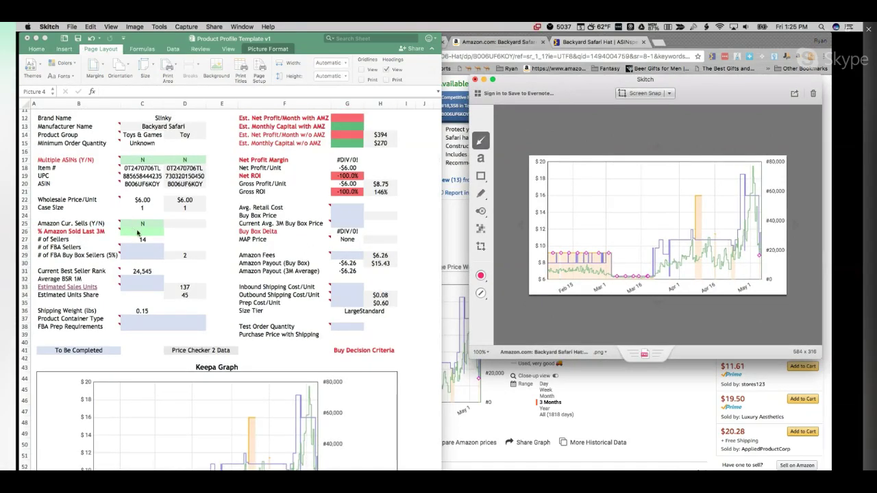
{"action": "left_click", "coordinate": [139, 231]}
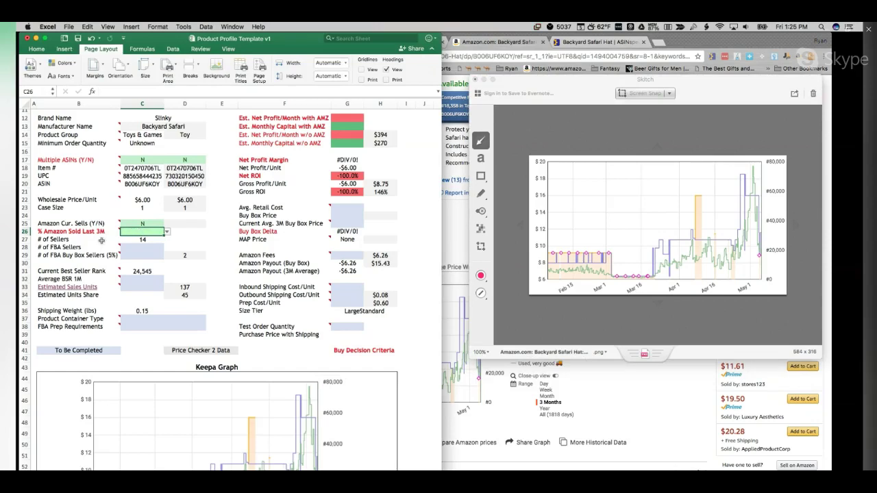
{"action": "left_click", "coordinate": [56, 233]}
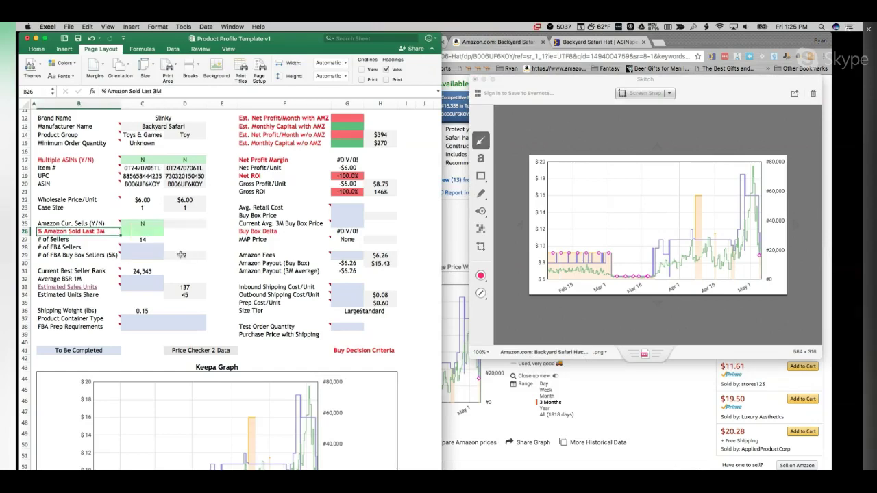
{"action": "left_click", "coordinate": [154, 235]}
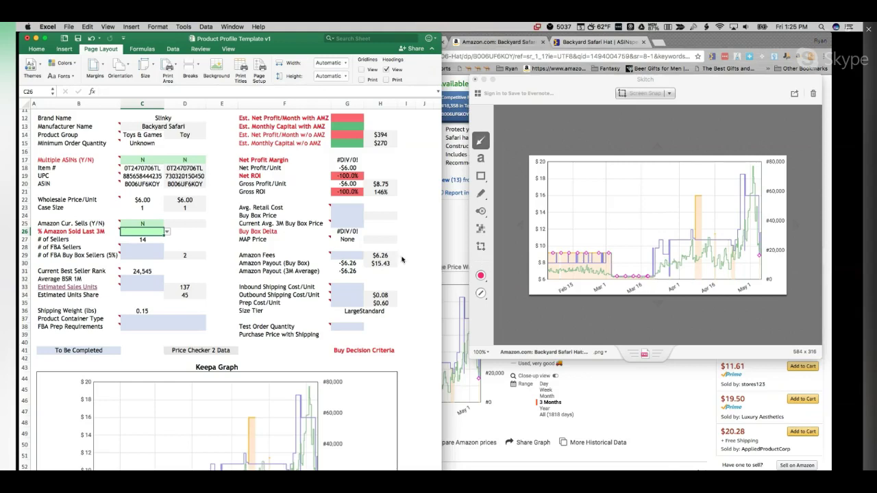
{"action": "left_click", "coordinate": [167, 233]}
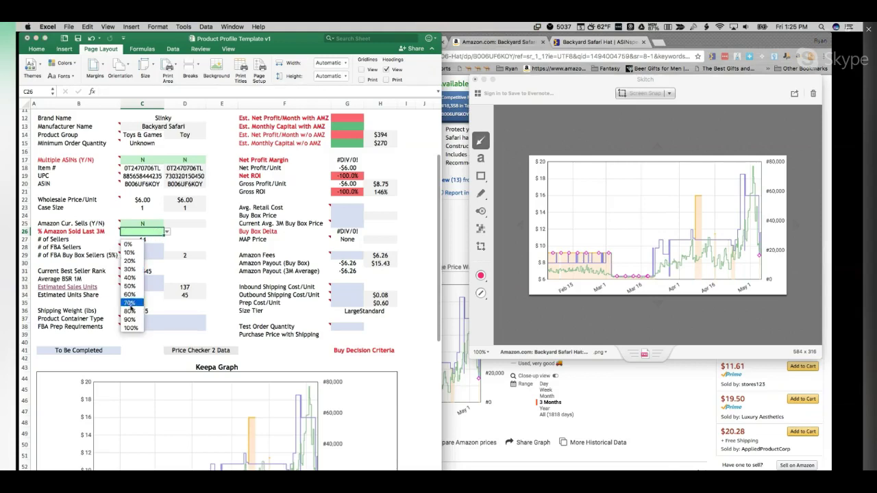
{"action": "left_click", "coordinate": [131, 296]}
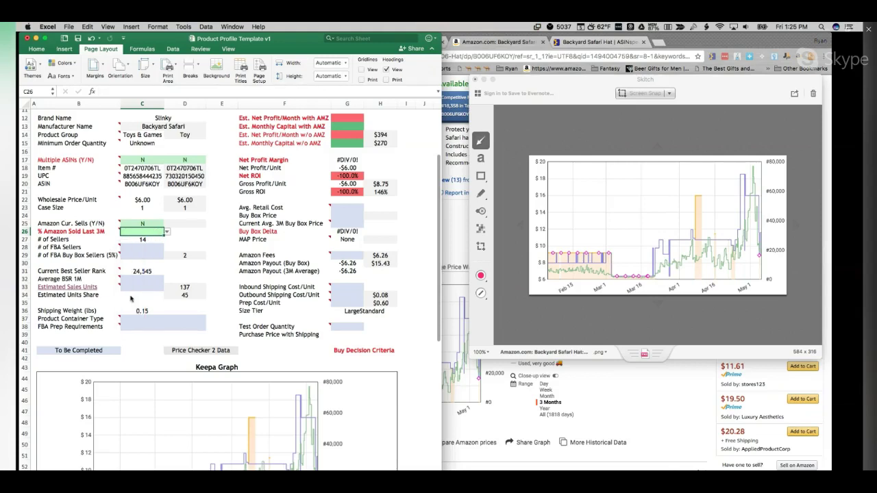
{"action": "left_click", "coordinate": [135, 254]}
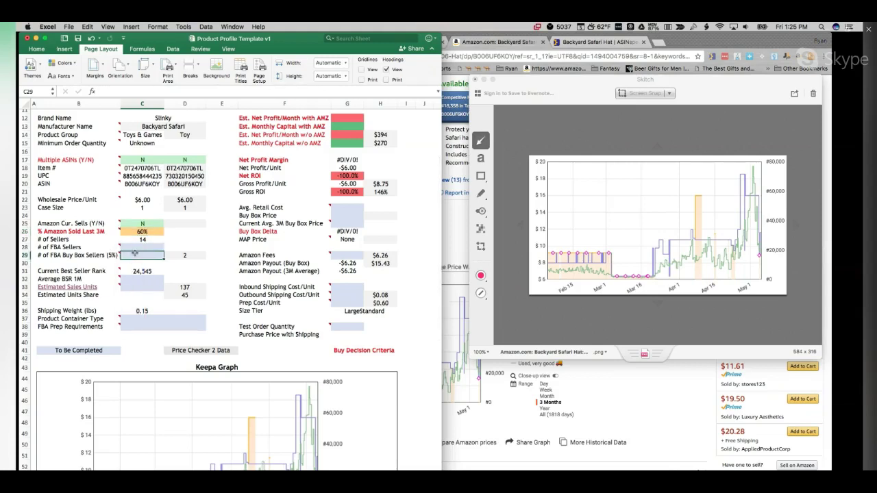
Step: Show all the hat's buying options filtered to Prime, revealing three FBA sellers, then return to Excel
{"action": "left_click", "coordinate": [710, 38]}
{"action": "scroll", "coordinate": [781, 385], "scroll_direction": "down", "scroll_amount": 1}
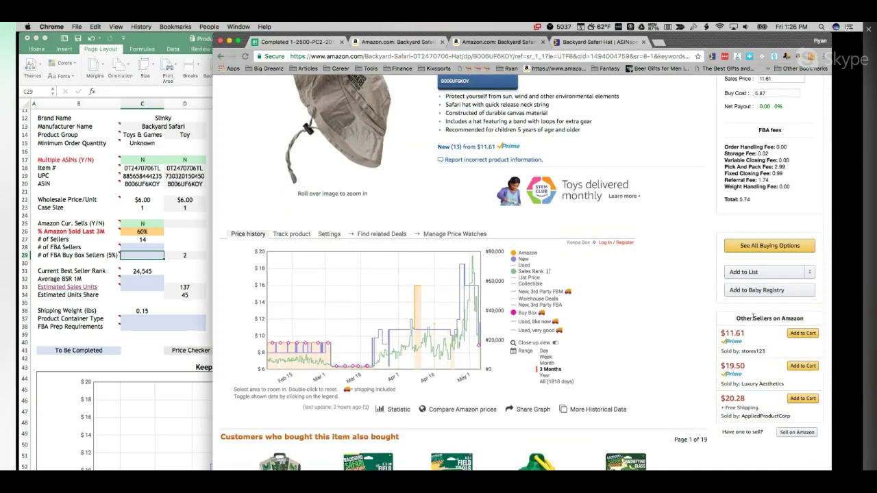
{"action": "scroll", "coordinate": [761, 288], "scroll_direction": "up", "scroll_amount": 1}
{"action": "left_click", "coordinate": [762, 268]}
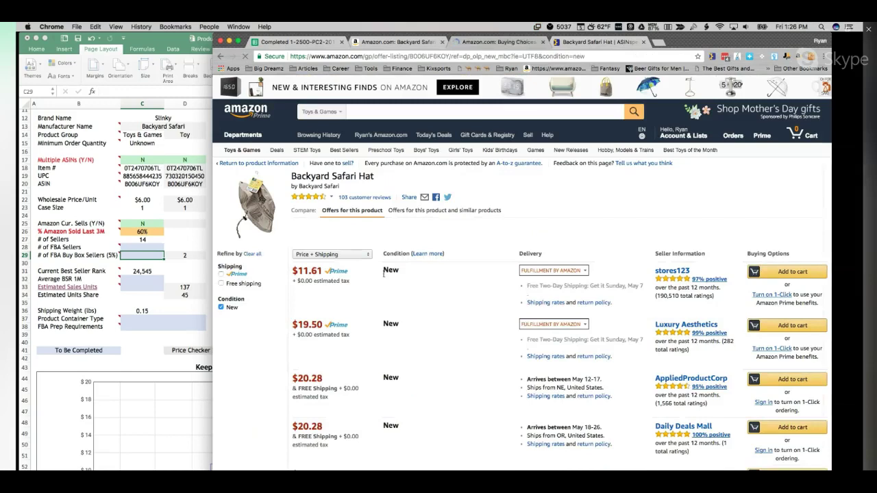
{"action": "scroll", "coordinate": [302, 274], "scroll_direction": "down", "scroll_amount": 3}
{"action": "left_click", "coordinate": [221, 249]}
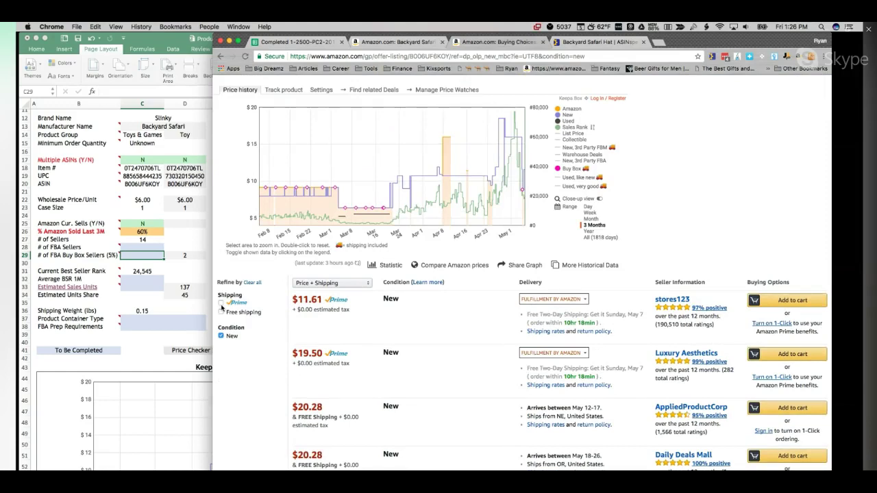
{"action": "left_click", "coordinate": [221, 303]}
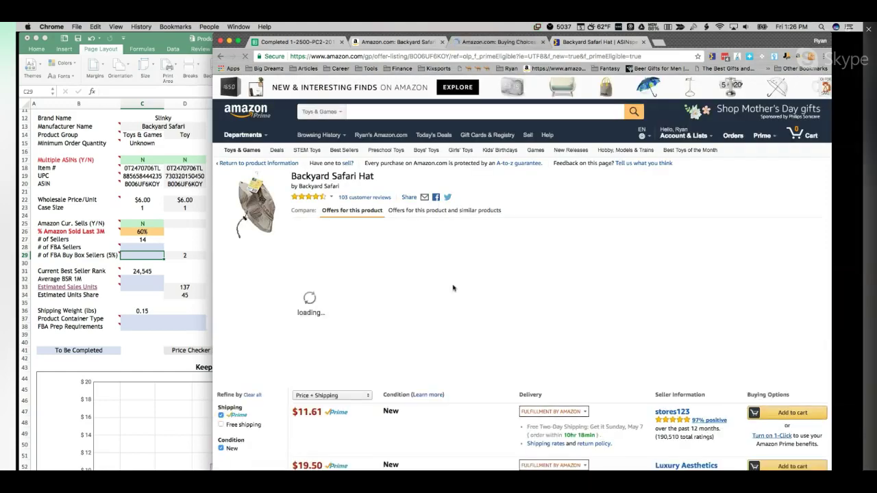
{"action": "scroll", "coordinate": [452, 287], "scroll_direction": "down", "scroll_amount": 4}
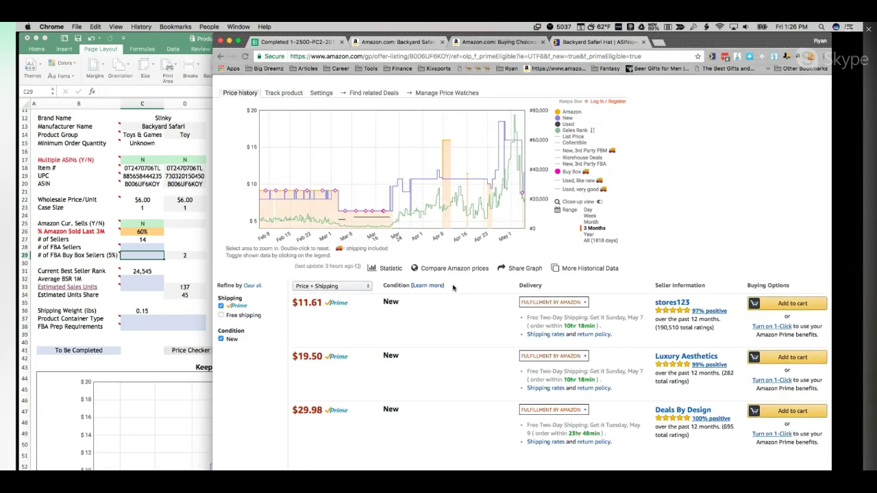
{"action": "left_click", "coordinate": [122, 254]}
Step: Enter 3 for # of FBA Sellers, recheck the Amazon offers, and start editing FBA Buy Box sellers
{"action": "left_click", "coordinate": [128, 248]}
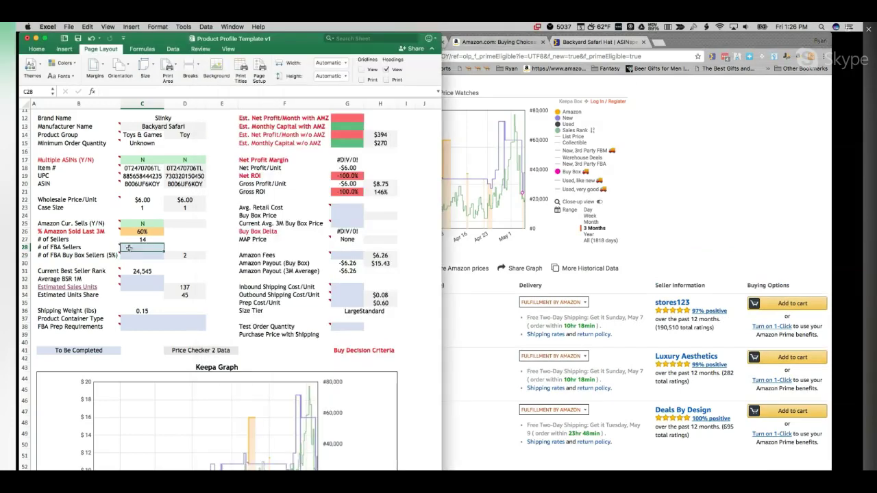
{"action": "type", "text": "3"}
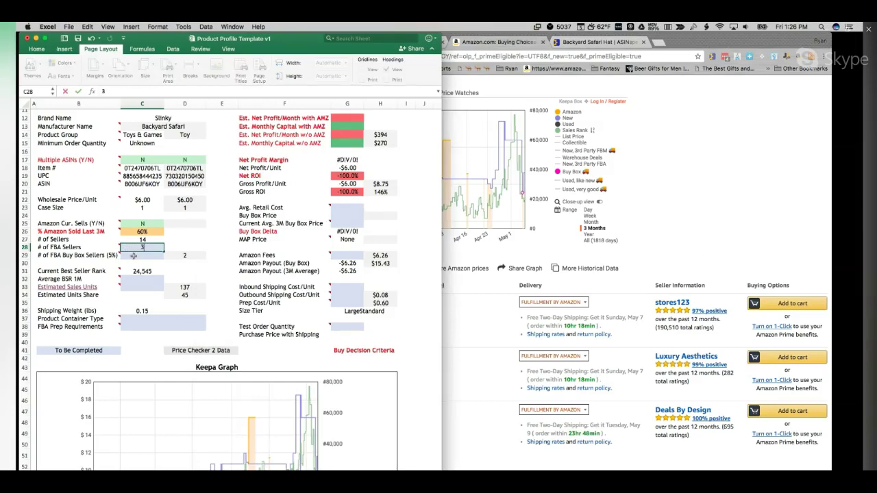
{"action": "key", "text": "Return"}
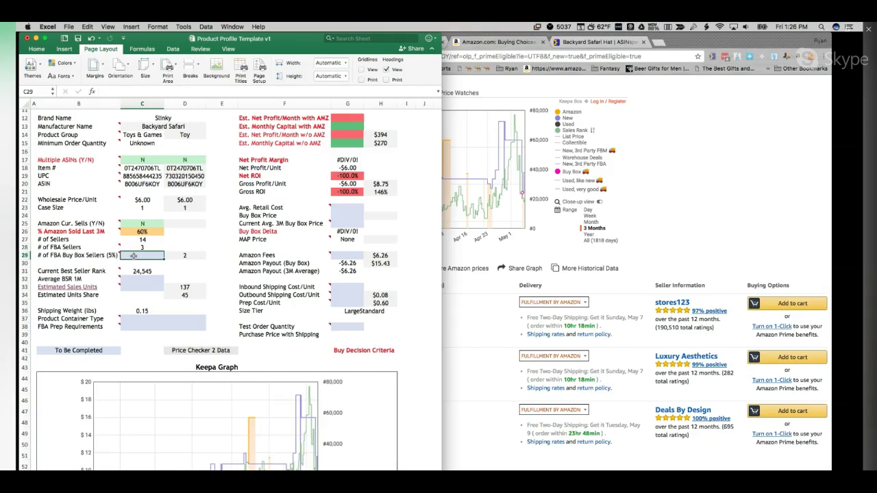
{"action": "left_click", "coordinate": [705, 233]}
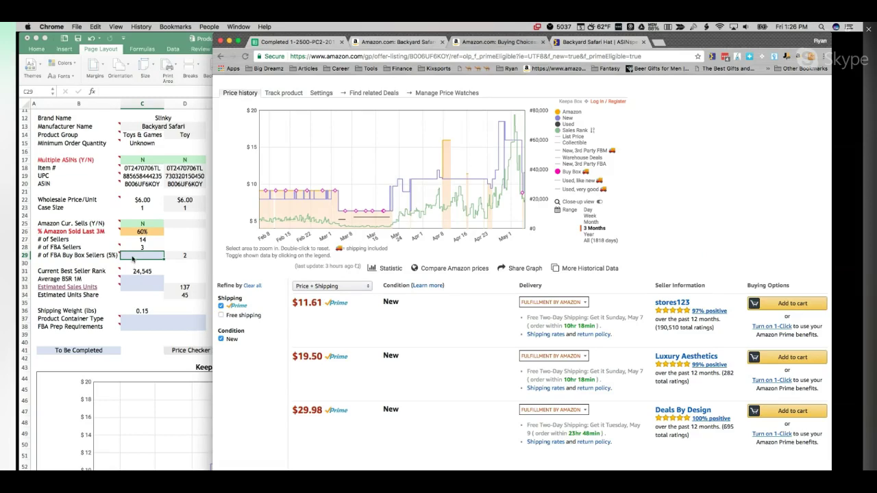
{"action": "left_click", "coordinate": [132, 257]}
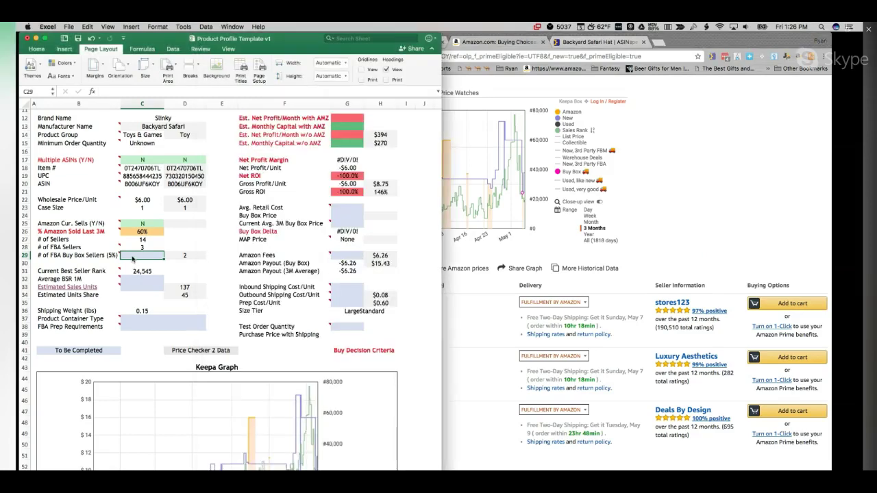
{"action": "double_click", "coordinate": [133, 255]}
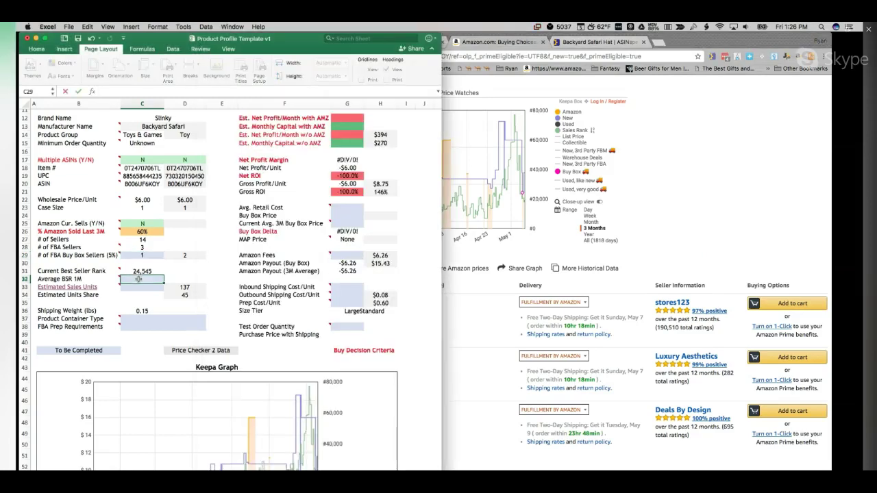
Step: Commit 1 FBA Buy Box seller and, after checking Keepa's rank graph, enter Average BSR 1M of 25000
{"action": "left_click", "coordinate": [139, 279]}
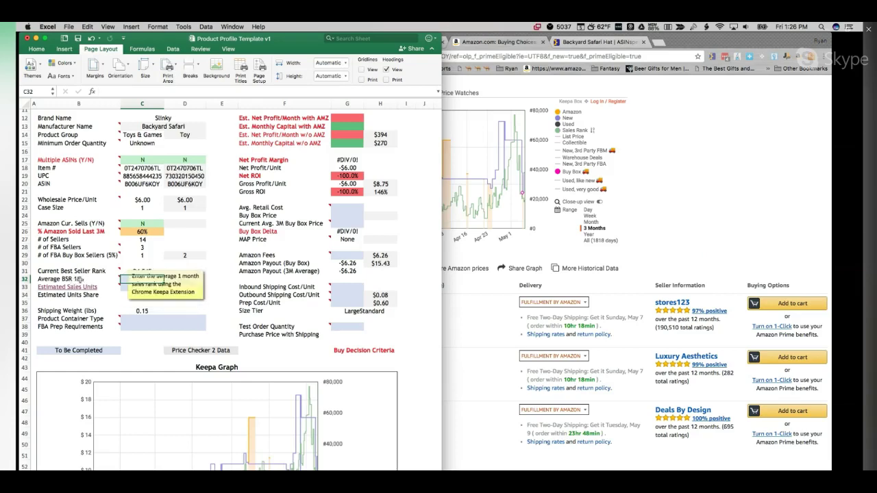
{"action": "left_click", "coordinate": [80, 280]}
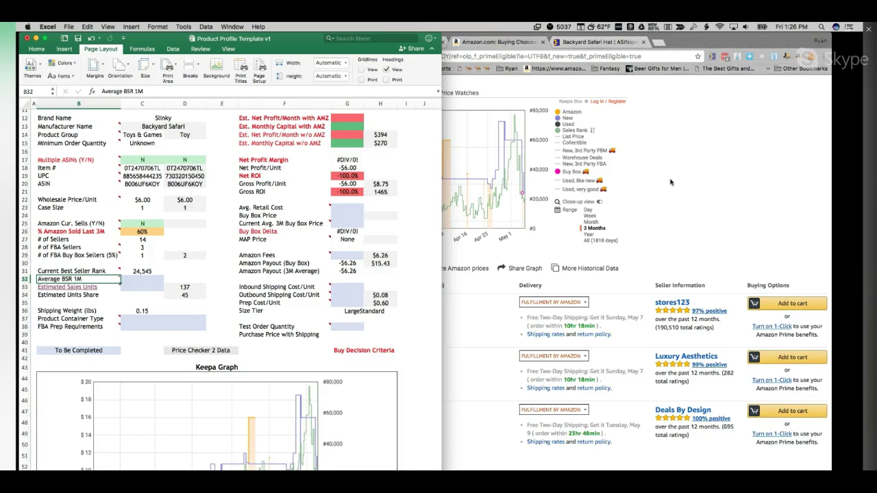
{"action": "left_click", "coordinate": [694, 185]}
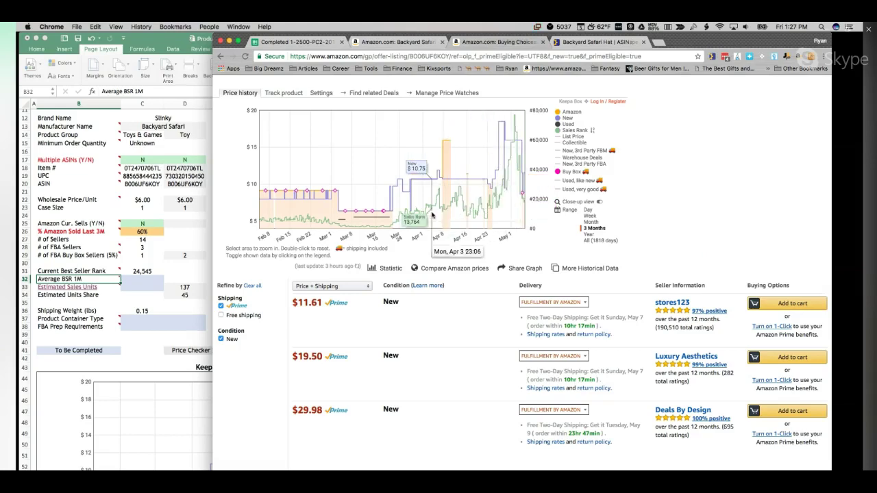
{"action": "left_click", "coordinate": [140, 296]}
{"action": "left_click", "coordinate": [142, 279]}
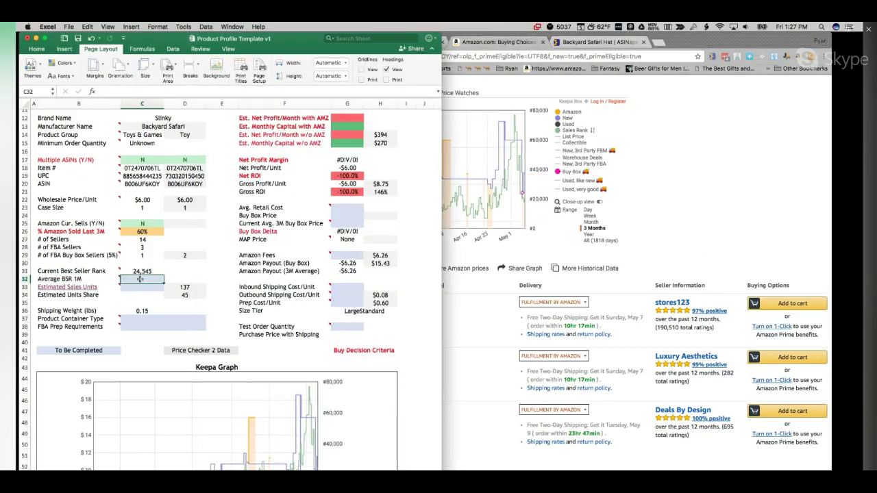
{"action": "type", "text": "25000"}
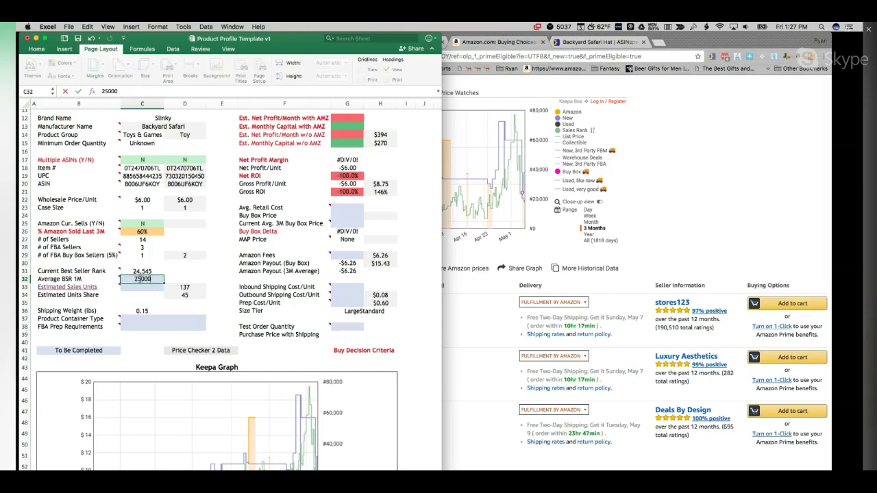
{"action": "left_click", "coordinate": [135, 289]}
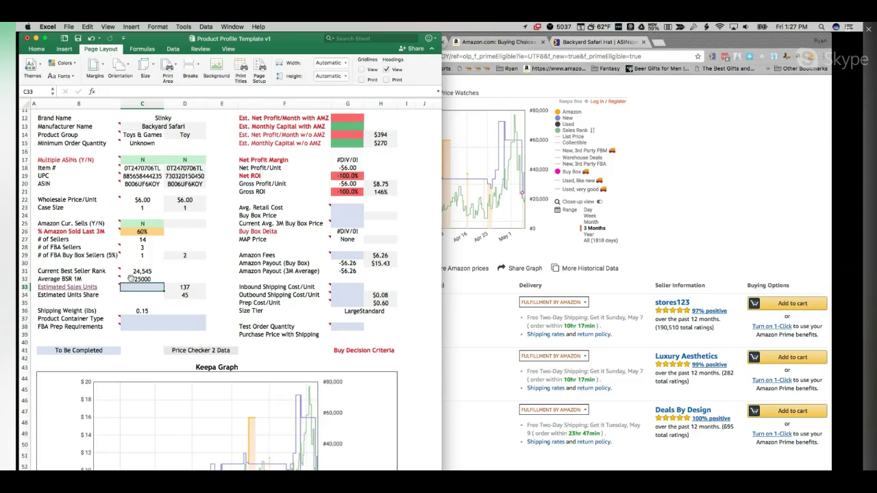
Step: Estimate sales for rank 25000 in Toys & Games with Jungle Scout, getting 105 per month
{"action": "left_click", "coordinate": [79, 288]}
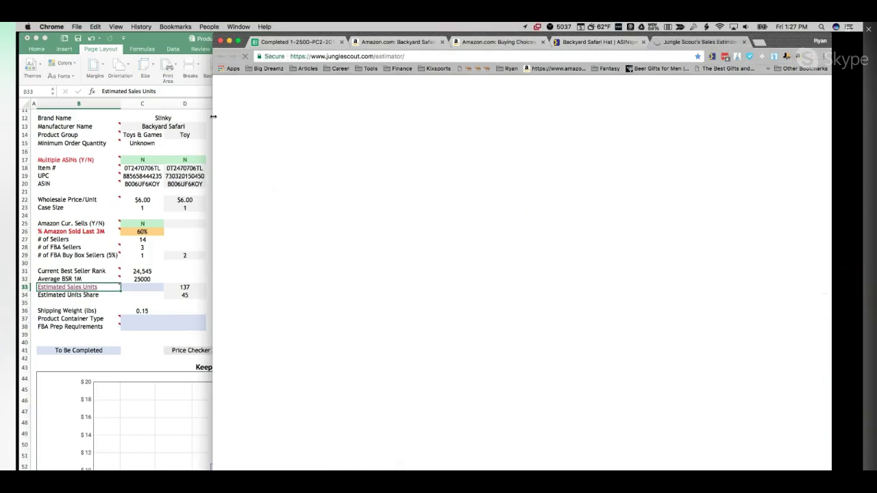
{"action": "left_click_drag", "start_coordinate": [213, 117], "coordinate": [352, 127]}
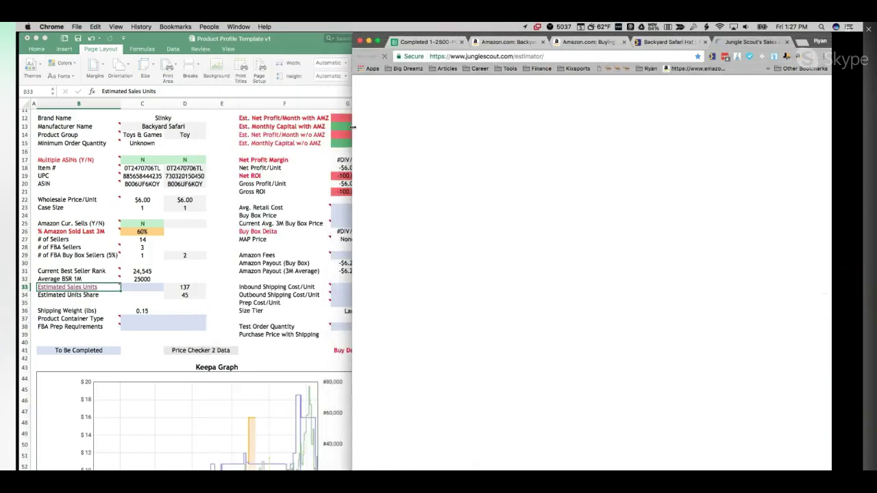
{"action": "scroll", "coordinate": [595, 207], "scroll_direction": "down", "scroll_amount": 5}
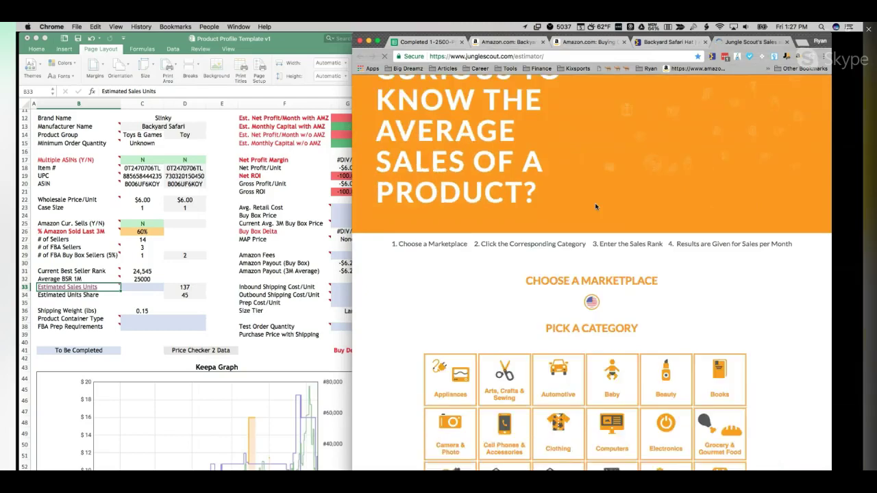
{"action": "scroll", "coordinate": [595, 207], "scroll_direction": "down", "scroll_amount": 3}
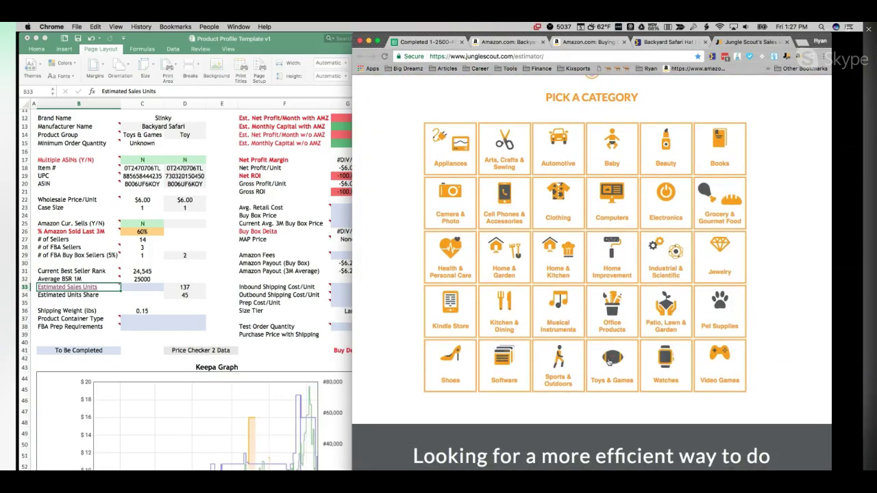
{"action": "left_click", "coordinate": [608, 361]}
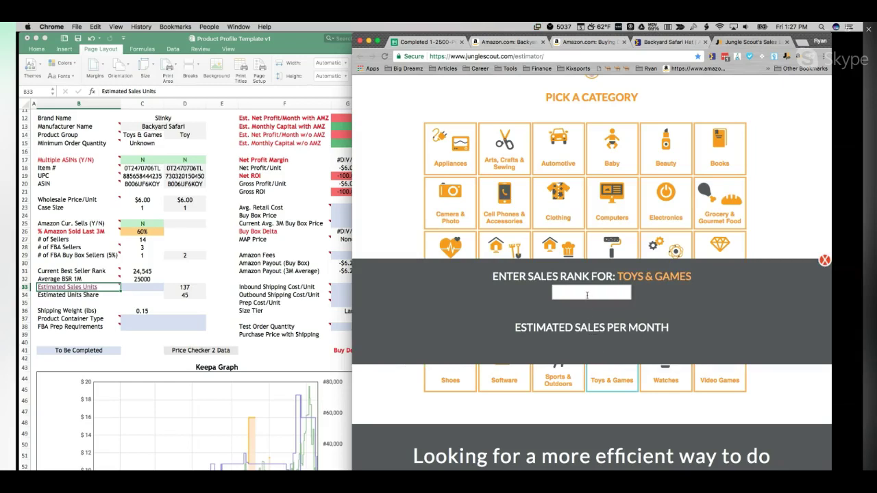
{"action": "left_click", "coordinate": [587, 295]}
{"action": "type", "text": "25000"}
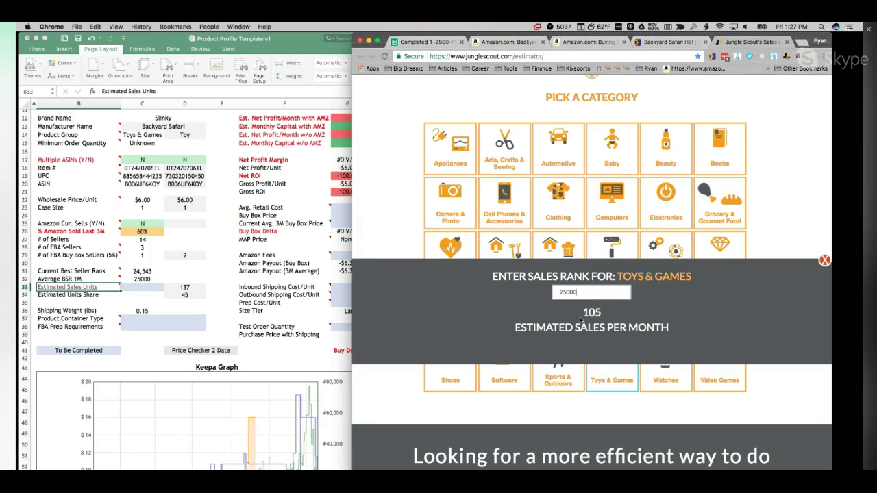
{"action": "double_click", "coordinate": [591, 312]}
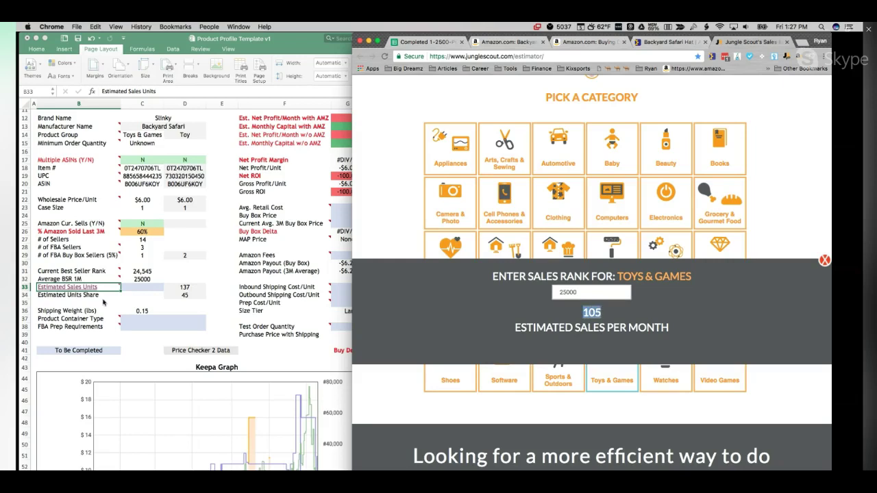
Step: Enter 105 as Estimated Sales Units in C33
{"action": "left_click", "coordinate": [135, 288]}
{"action": "left_click", "coordinate": [136, 288]}
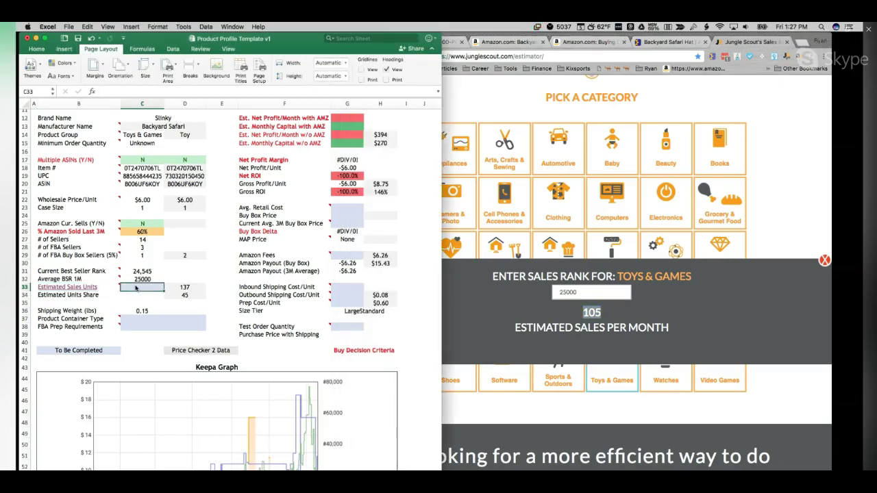
{"action": "type", "text": "105"}
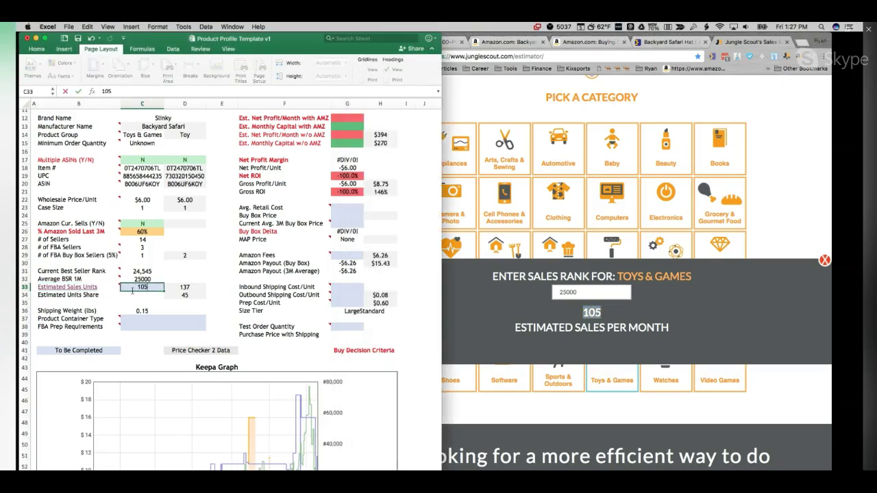
{"action": "left_click", "coordinate": [136, 297]}
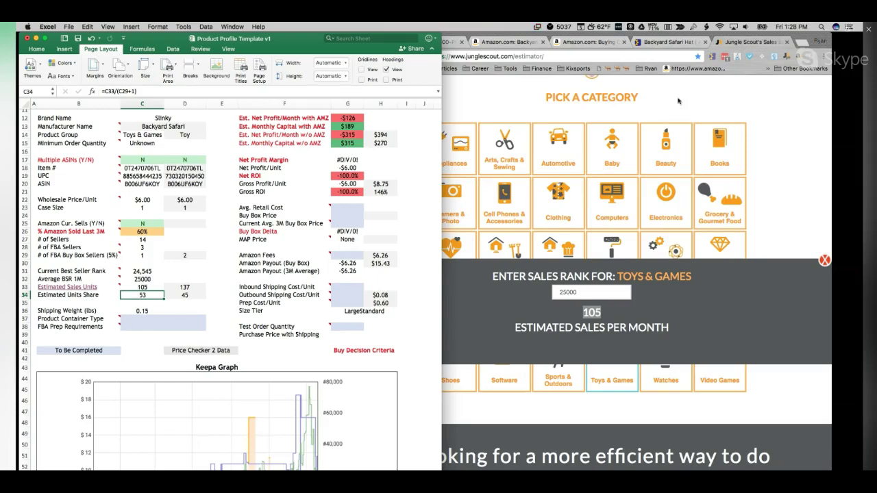
Step: Open the Backyard Safari Hat product page from the Amazon offer listing
{"action": "left_click", "coordinate": [596, 46]}
{"action": "left_click", "coordinate": [596, 43]}
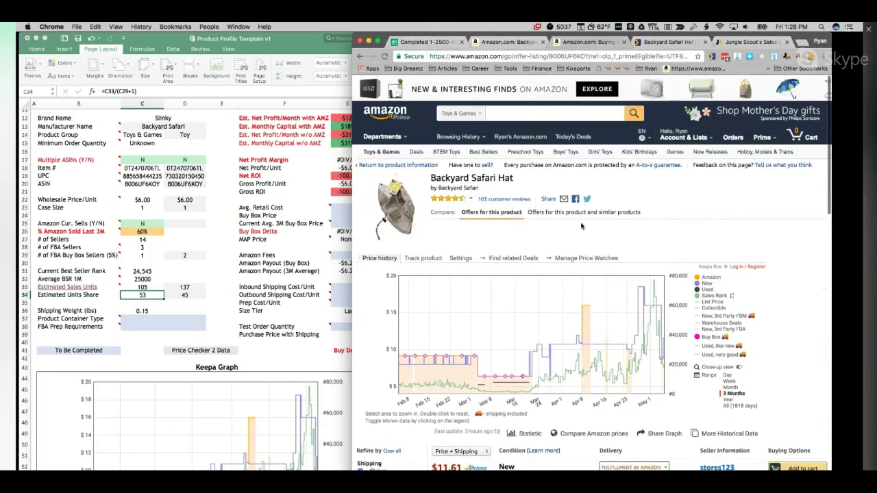
{"action": "scroll", "coordinate": [581, 226], "scroll_direction": "down", "scroll_amount": 1}
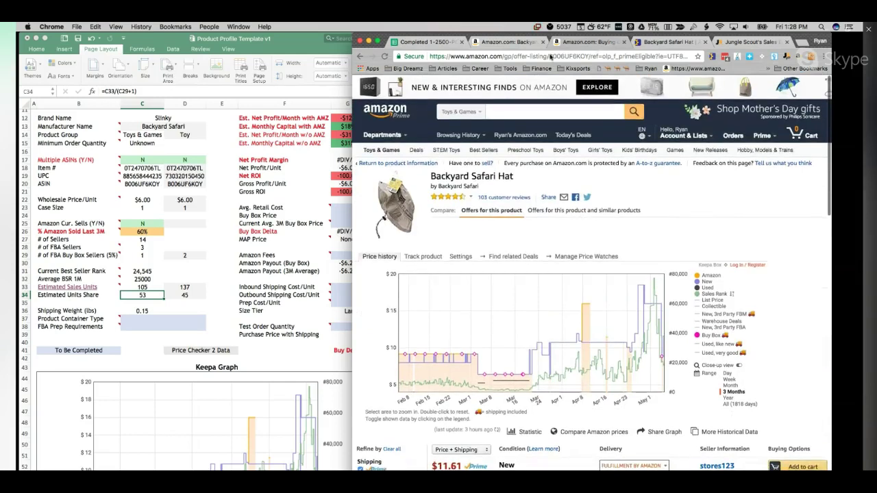
{"action": "left_click", "coordinate": [417, 165]}
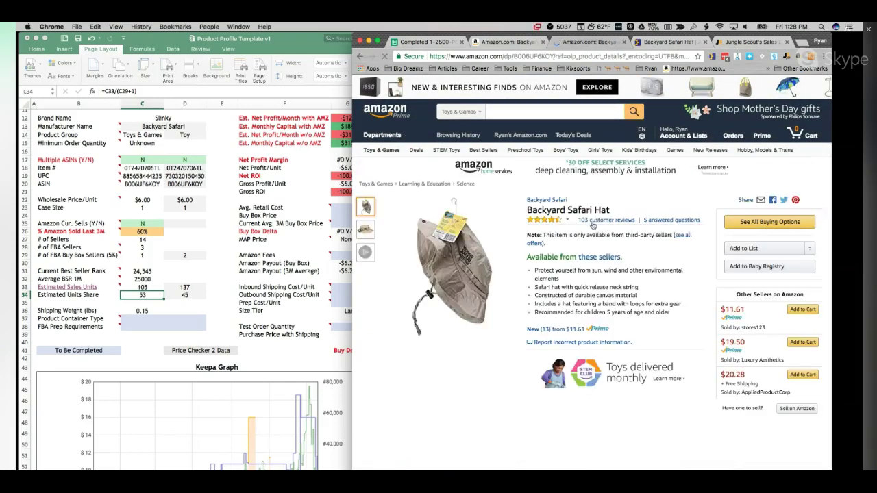
Step: Glance at C37's Product Container Type choices, then scroll the sheet back to the top
{"action": "left_click", "coordinate": [172, 322]}
{"action": "left_click", "coordinate": [208, 322]}
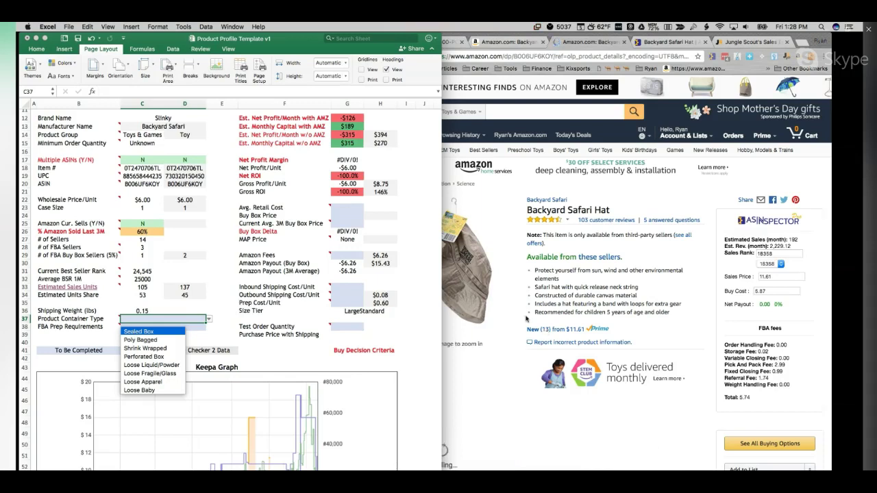
{"action": "left_click", "coordinate": [506, 356]}
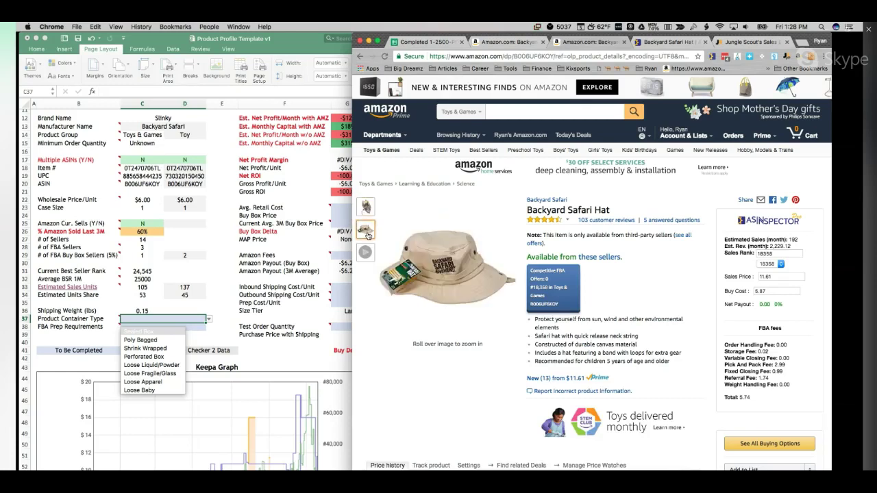
{"action": "left_click", "coordinate": [211, 327]}
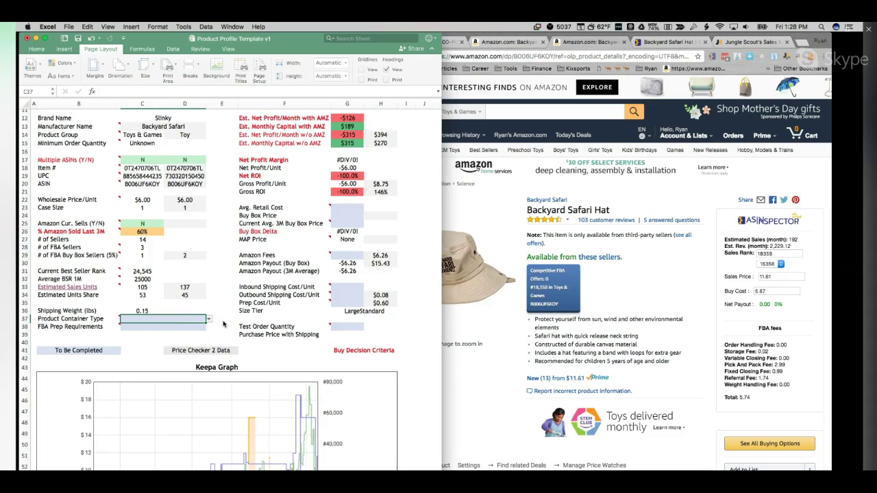
{"action": "scroll", "coordinate": [286, 271], "scroll_direction": "up", "scroll_amount": 2}
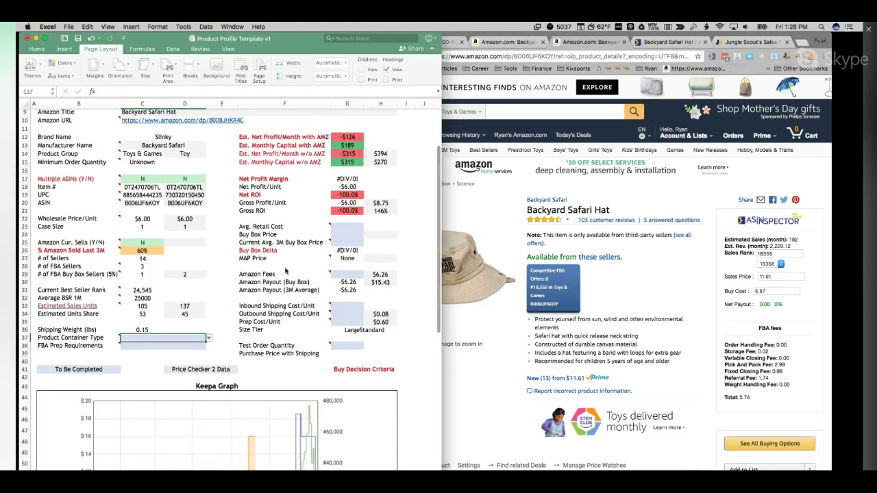
{"action": "scroll", "coordinate": [285, 271], "scroll_direction": "up", "scroll_amount": 5}
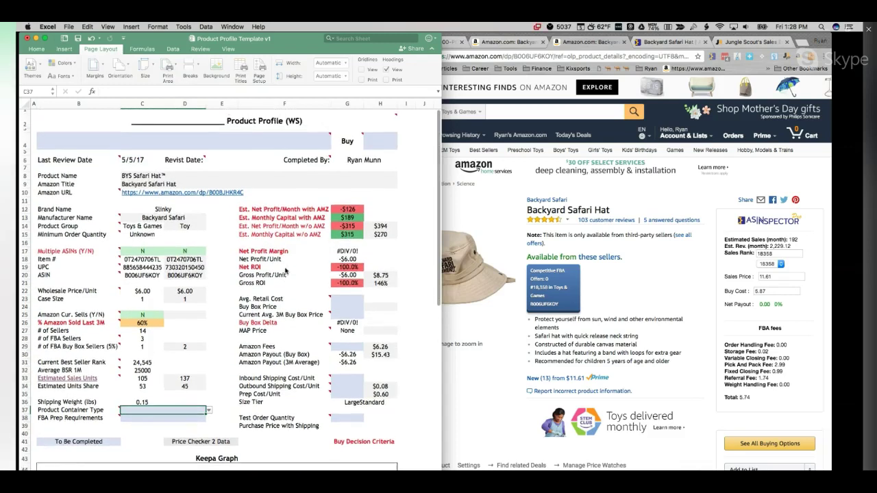
Step: Search Google for the Amazon product title 'Backyard Safari Hat'
{"action": "left_click", "coordinate": [345, 302]}
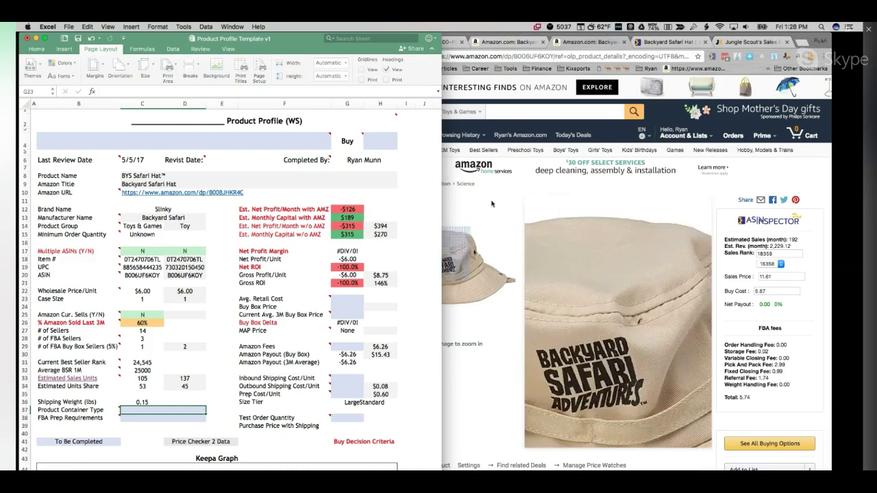
{"action": "left_click", "coordinate": [559, 211]}
{"action": "left_click_drag", "start_coordinate": [611, 213], "coordinate": [527, 211]}
{"action": "key", "text": "super+c"}
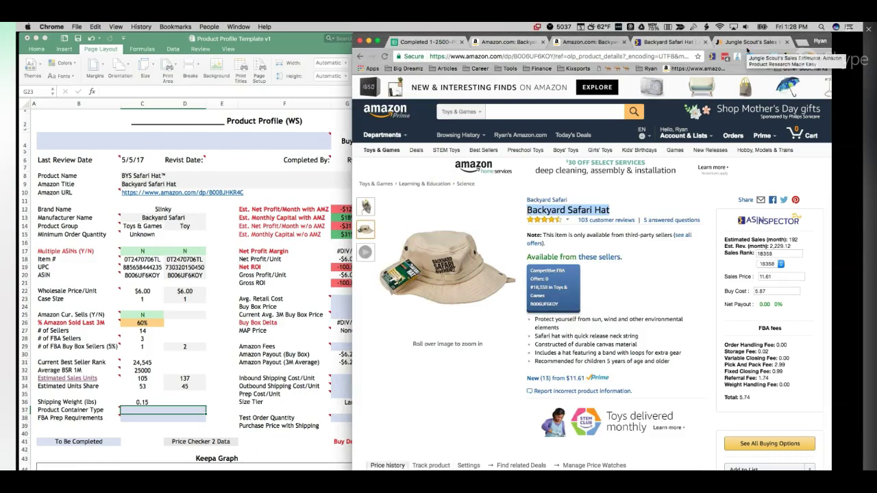
{"action": "left_click", "coordinate": [681, 42]}
{"action": "left_click", "coordinate": [663, 56]}
{"action": "key", "text": "super+v"}
{"action": "key", "text": "Return"}
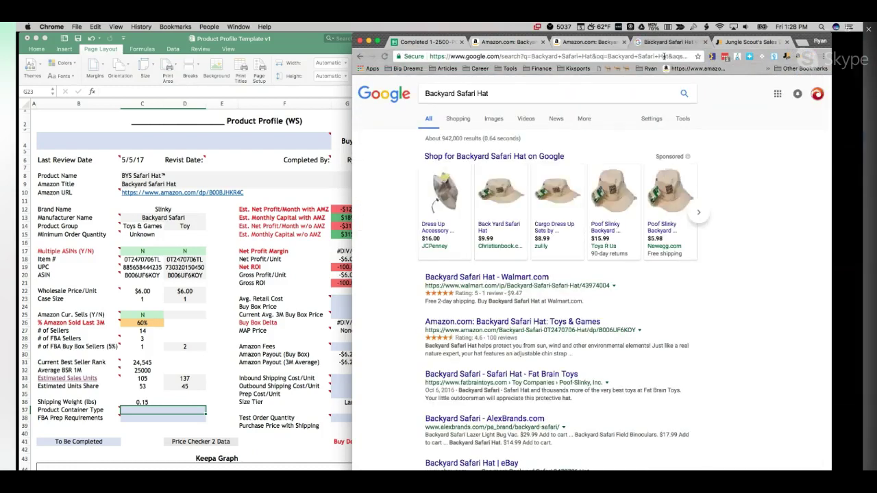
Step: Open the Dress Up Accessory safari hat Shopping result and compare its store prices
{"action": "left_click", "coordinate": [458, 119]}
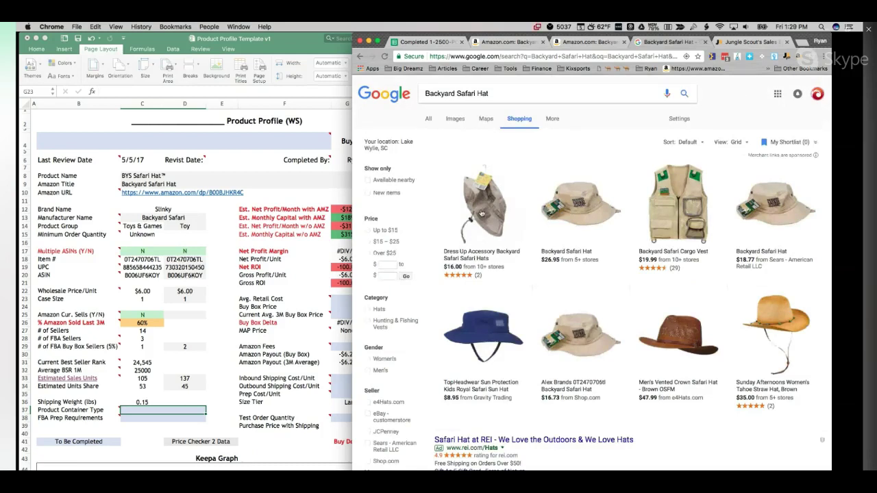
{"action": "left_click", "coordinate": [481, 213]}
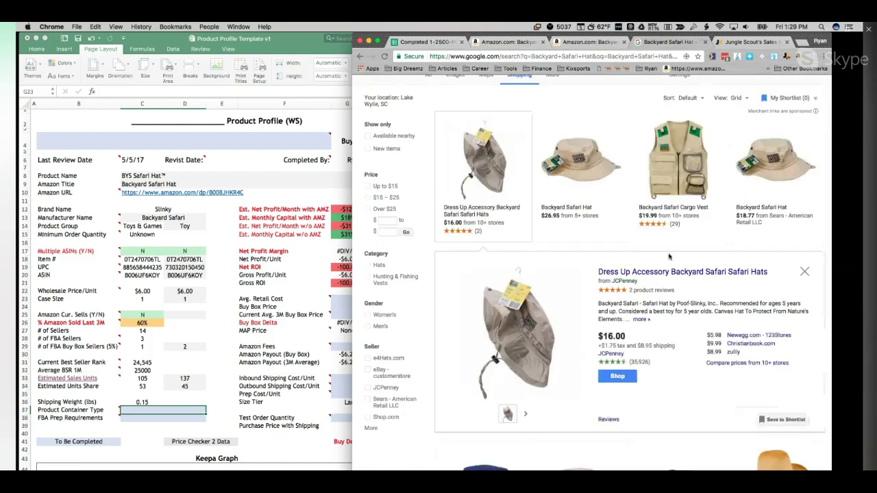
{"action": "left_click", "coordinate": [721, 365]}
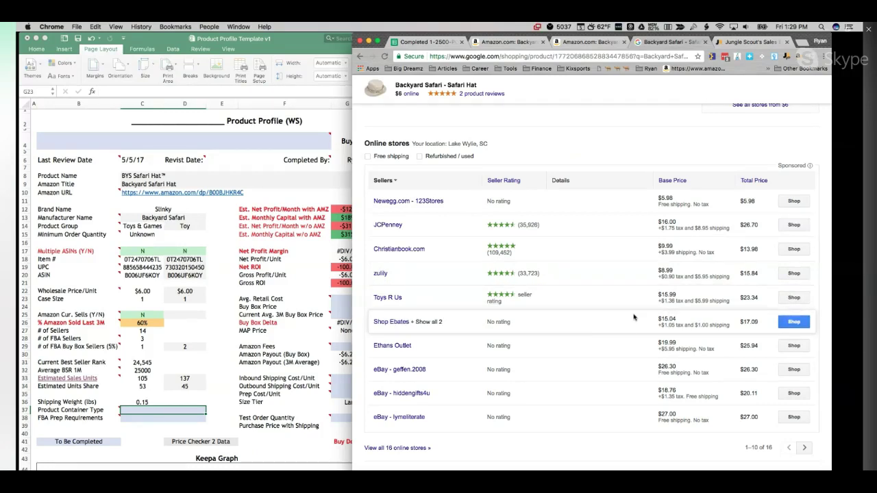
Step: Enter 16 in G23 as the Avg. Retail Cost, then review the store price list again
{"action": "left_click", "coordinate": [174, 331]}
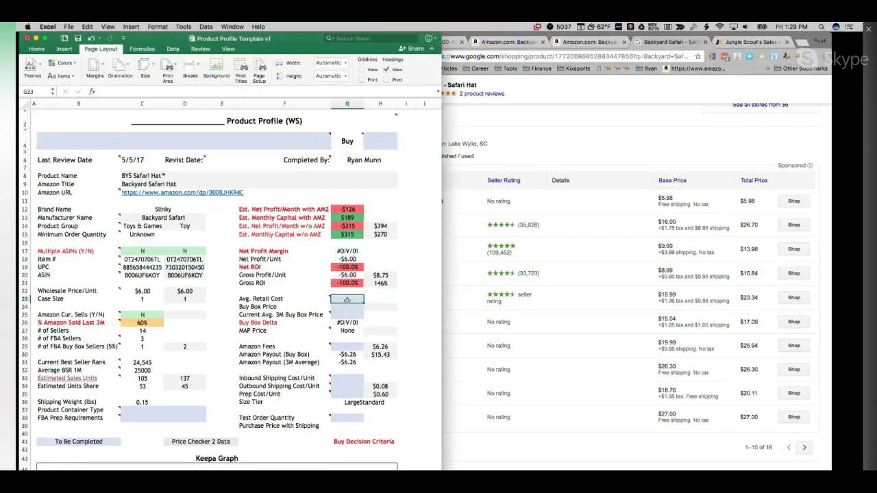
{"action": "type", "text": "16"}
{"action": "key", "text": "Return"}
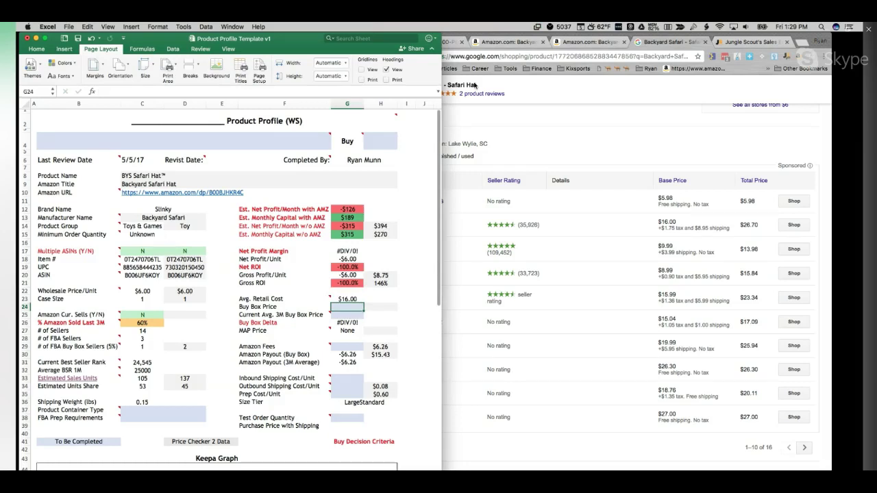
{"action": "left_click", "coordinate": [670, 42]}
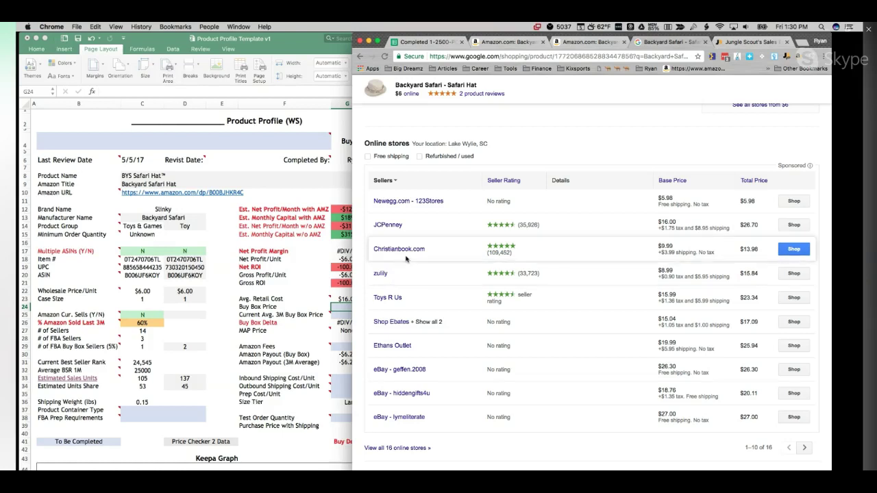
{"action": "scroll", "coordinate": [502, 216], "scroll_direction": "up", "scroll_amount": 2}
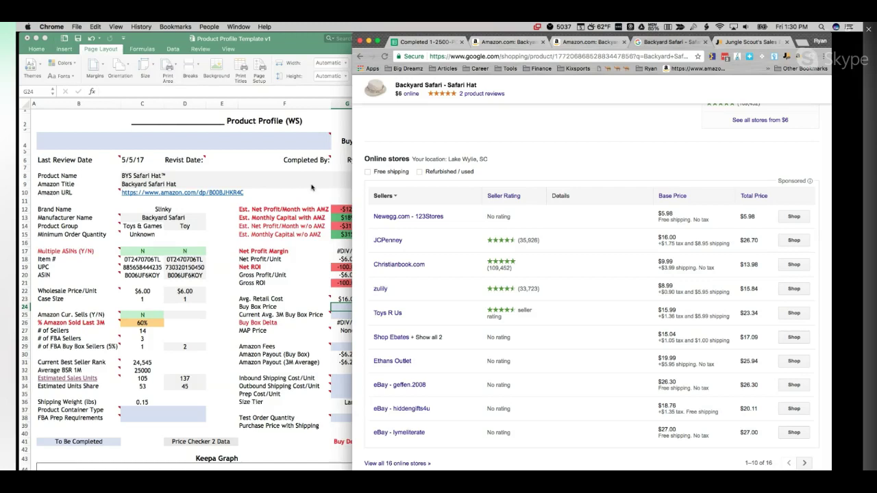
Step: Close the Google Shopping comparison and scroll down the Amazon product page
{"action": "left_click", "coordinate": [706, 42]}
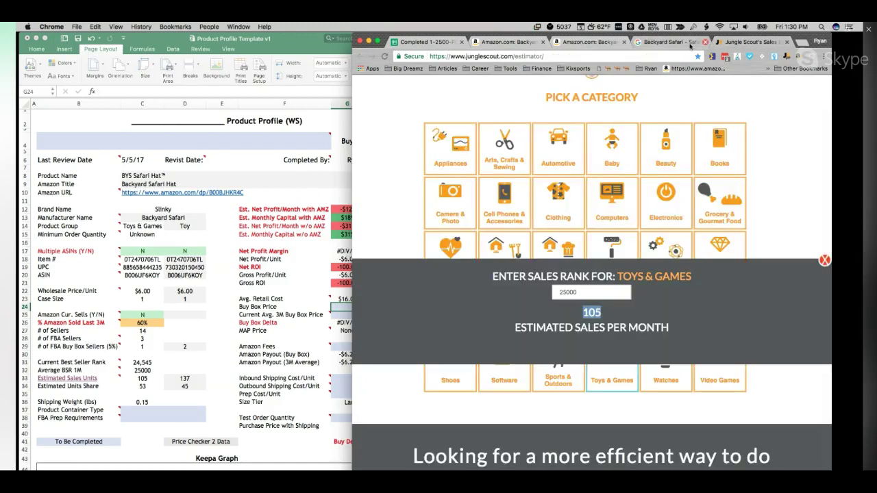
{"action": "left_click", "coordinate": [607, 42]}
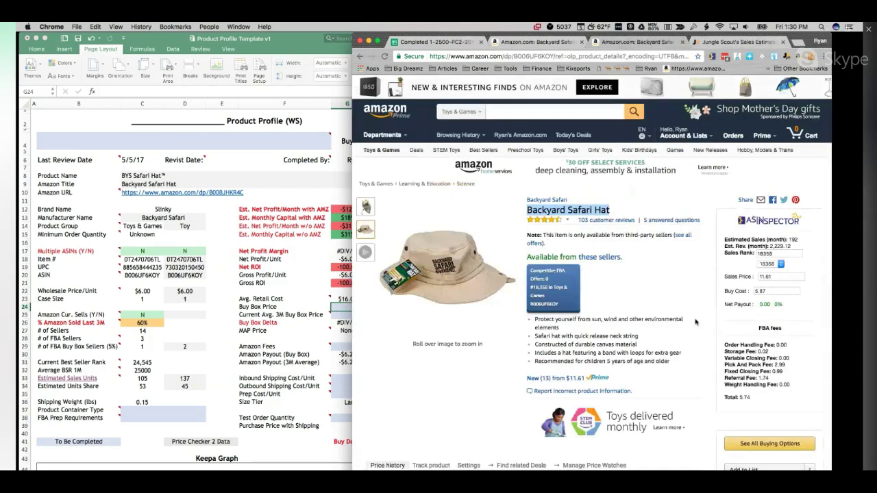
{"action": "scroll", "coordinate": [687, 326], "scroll_direction": "down", "scroll_amount": 3}
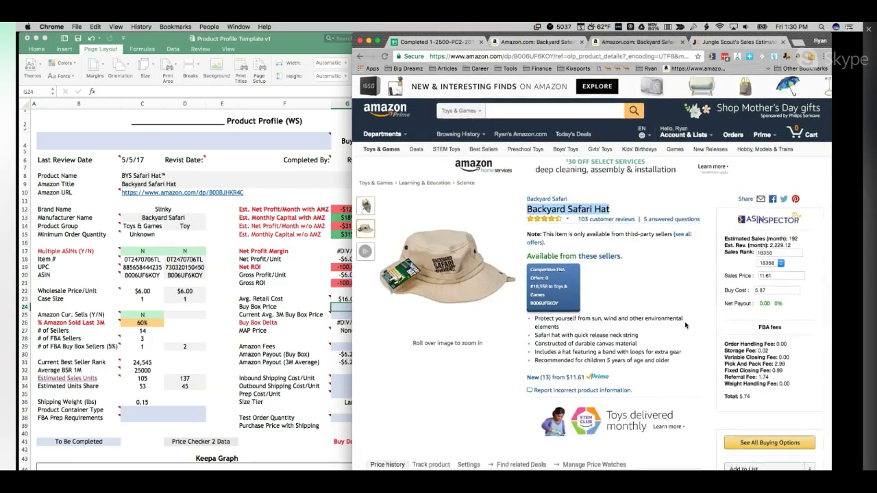
{"action": "scroll", "coordinate": [686, 326], "scroll_direction": "down", "scroll_amount": 2}
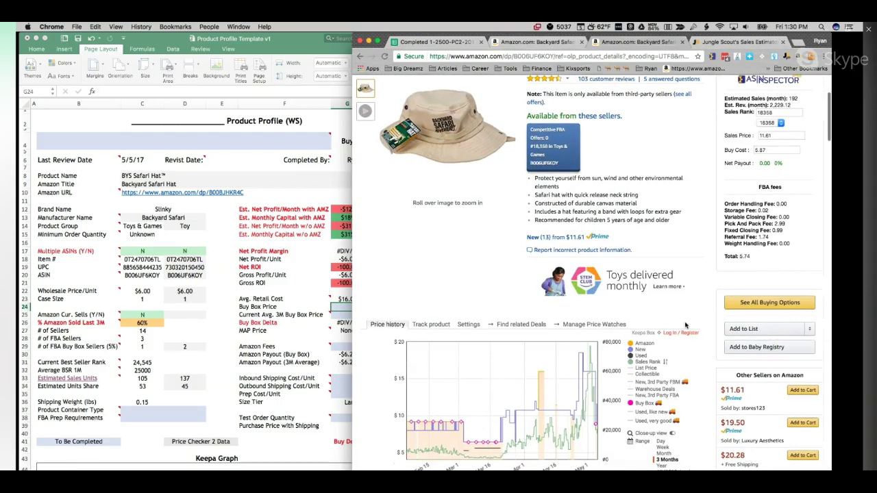
Step: Start a formula in G24 referencing H24, cancel it, and read the Buy Box row guidance
{"action": "left_click", "coordinate": [329, 312]}
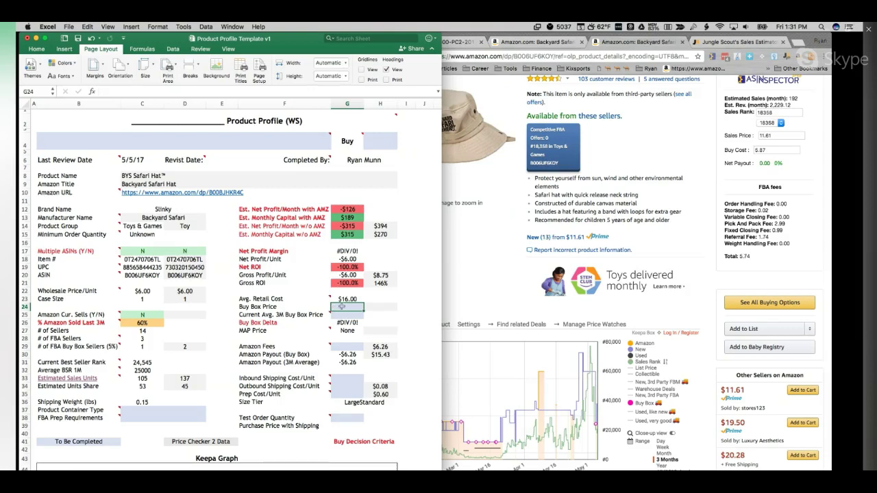
{"action": "type", "text": "="}
{"action": "left_click", "coordinate": [380, 307]}
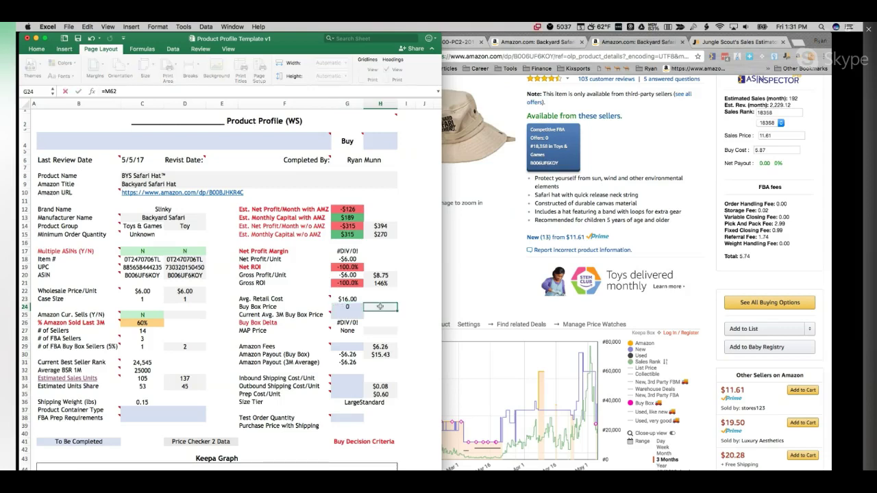
{"action": "key", "text": "Escape"}
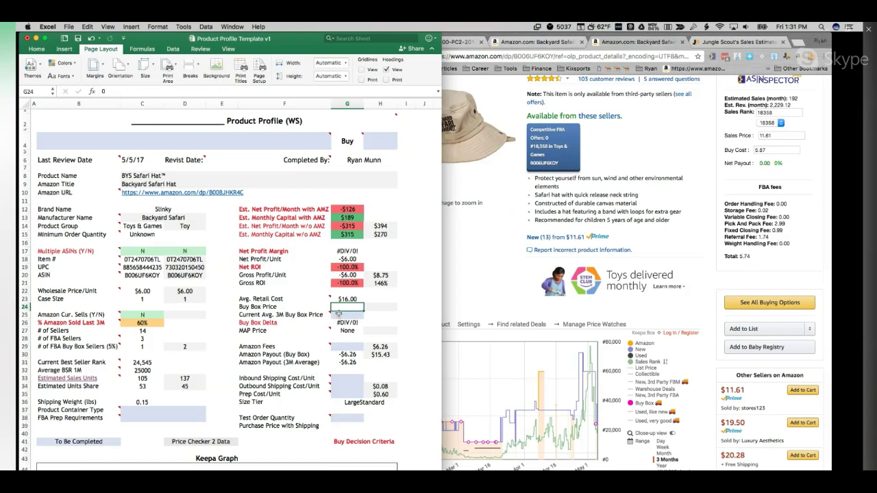
{"action": "left_click", "coordinate": [313, 317]}
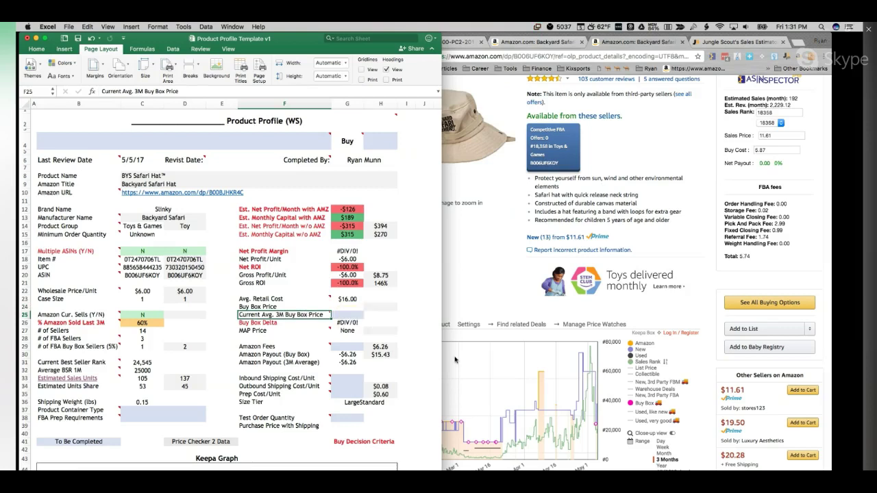
Step: Check the Amazon page's pricing, then select the Buy Box price and Amazon Fees cells
{"action": "left_click", "coordinate": [622, 468]}
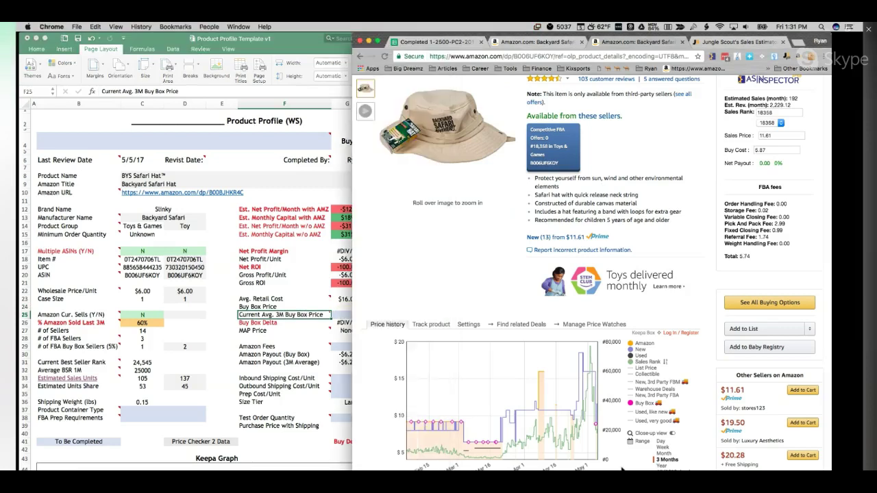
{"action": "scroll", "coordinate": [622, 466], "scroll_direction": "down", "scroll_amount": 3}
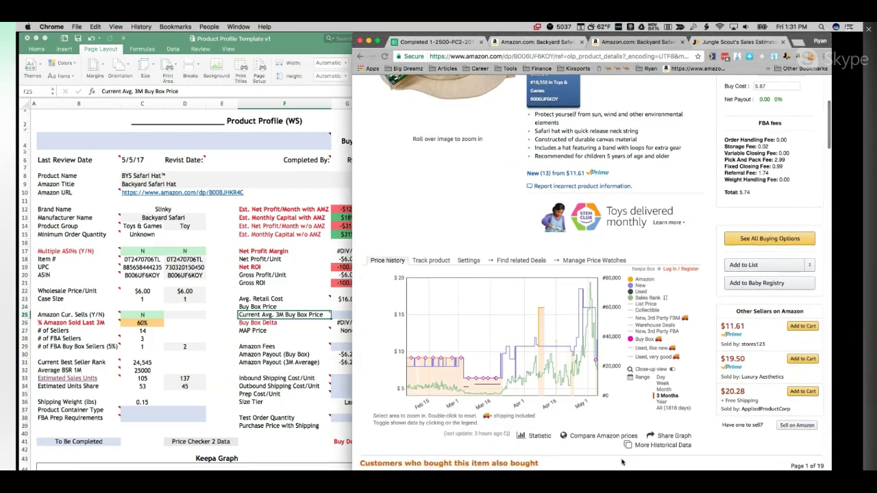
{"action": "mouse_move", "coordinate": [581, 307]}
{"action": "left_click", "coordinate": [337, 316]}
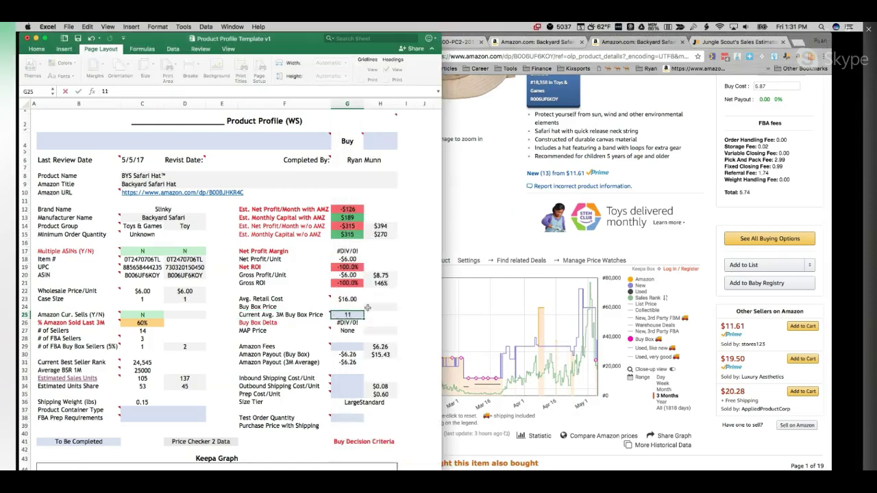
{"action": "left_click", "coordinate": [367, 307]}
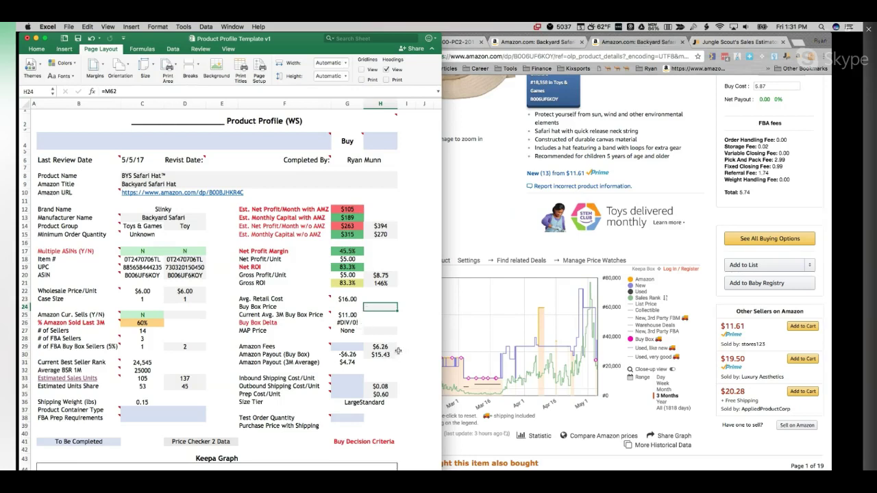
{"action": "left_click", "coordinate": [341, 348]}
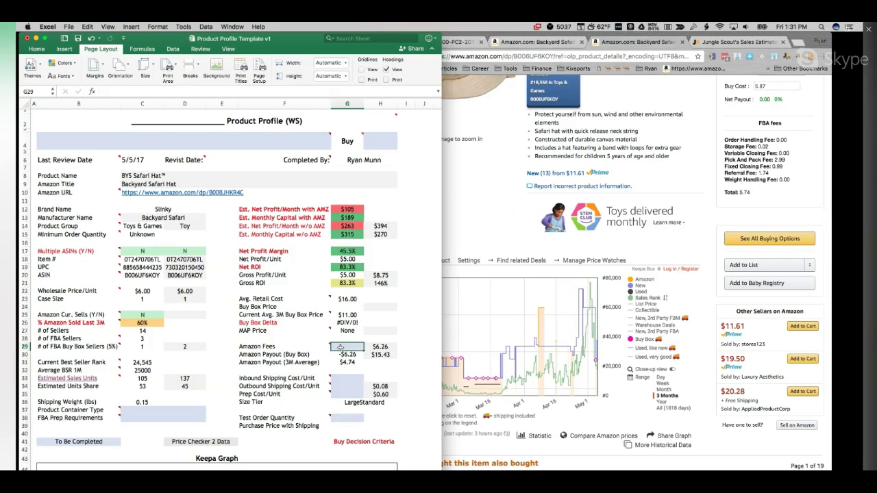
Step: Resize the browser window and pull up AMZScout data for the Backyard Safari listings
{"action": "left_click", "coordinate": [711, 436]}
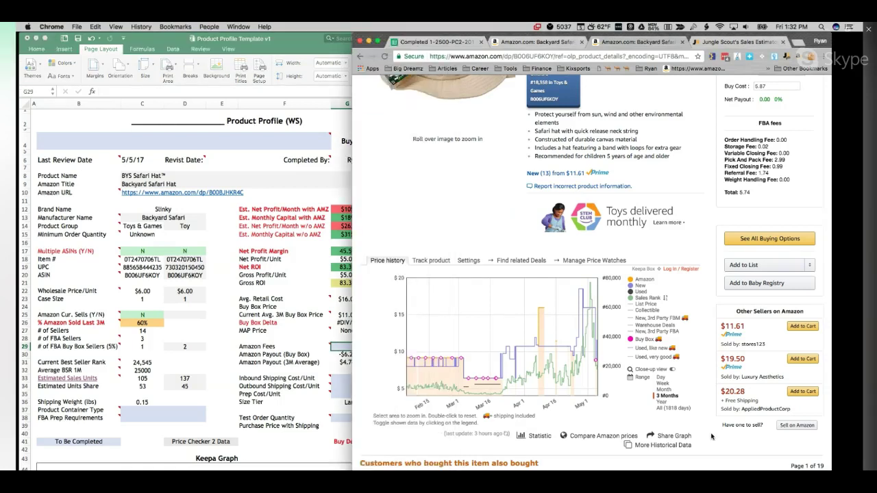
{"action": "left_click_drag", "start_coordinate": [352, 187], "coordinate": [407, 187]}
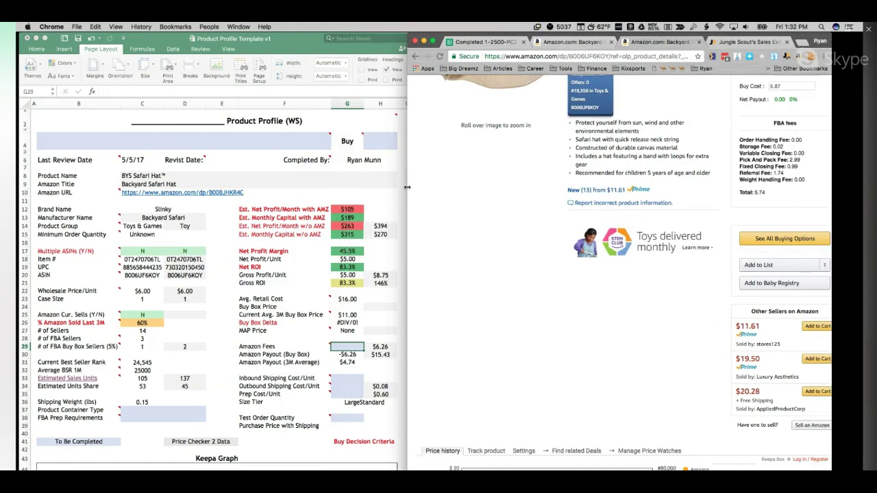
{"action": "left_click_drag", "start_coordinate": [407, 187], "coordinate": [370, 185]}
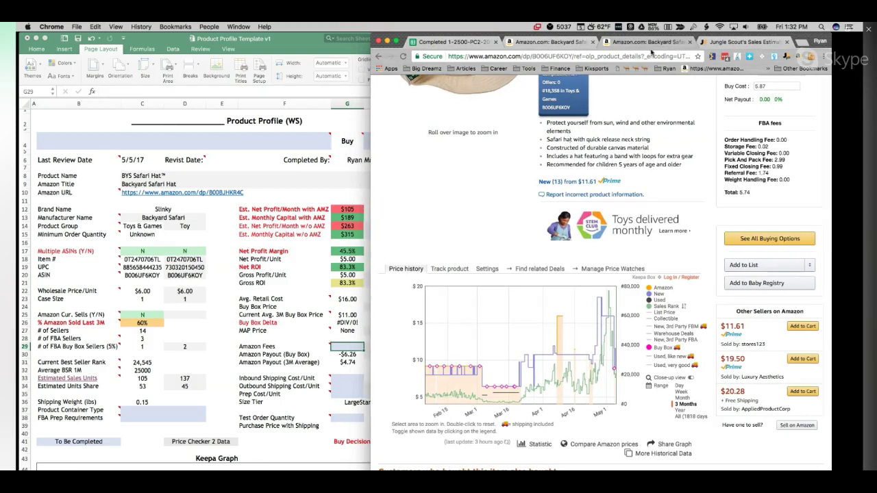
{"action": "scroll", "coordinate": [658, 164], "scroll_direction": "up", "scroll_amount": 5}
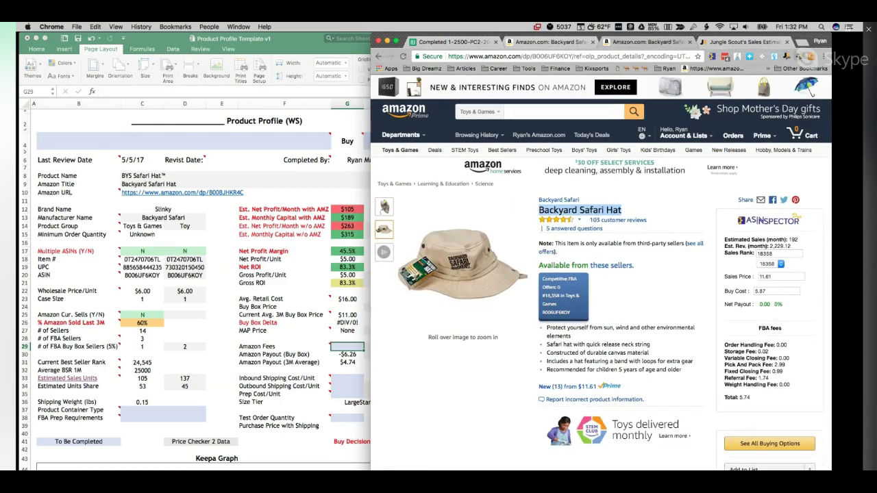
{"action": "left_click", "coordinate": [803, 56]}
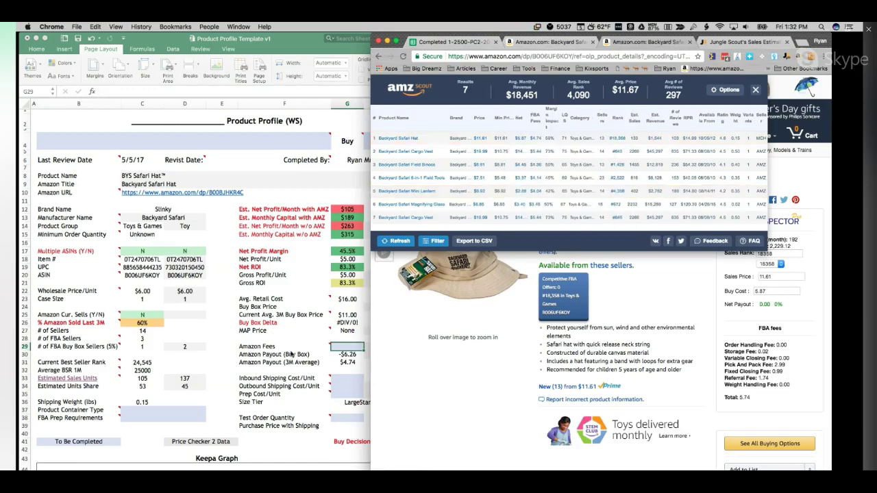
Step: Enter 4.74 as the Amazon Fees in G29
{"action": "left_click", "coordinate": [344, 348]}
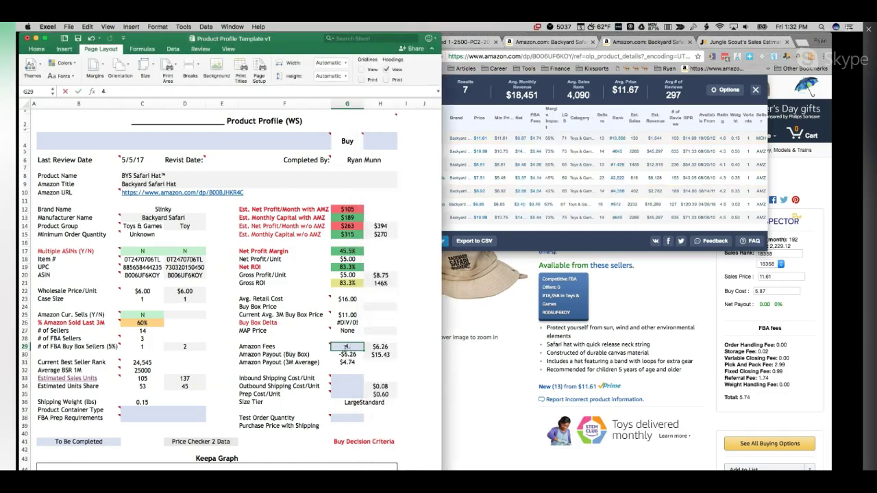
{"action": "type", "text": "4.74"}
{"action": "key", "text": "Return"}
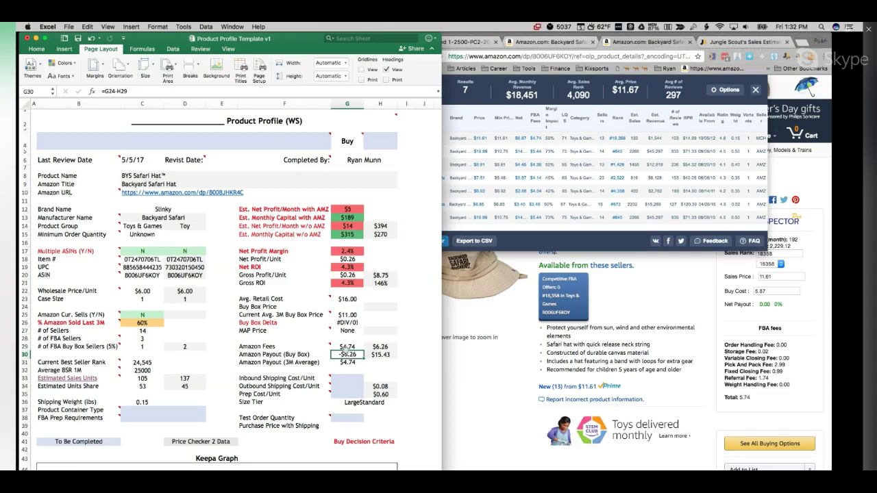
Step: Enter $0.10 as the inbound shipping cost per unit in G33
{"action": "left_click", "coordinate": [346, 378]}
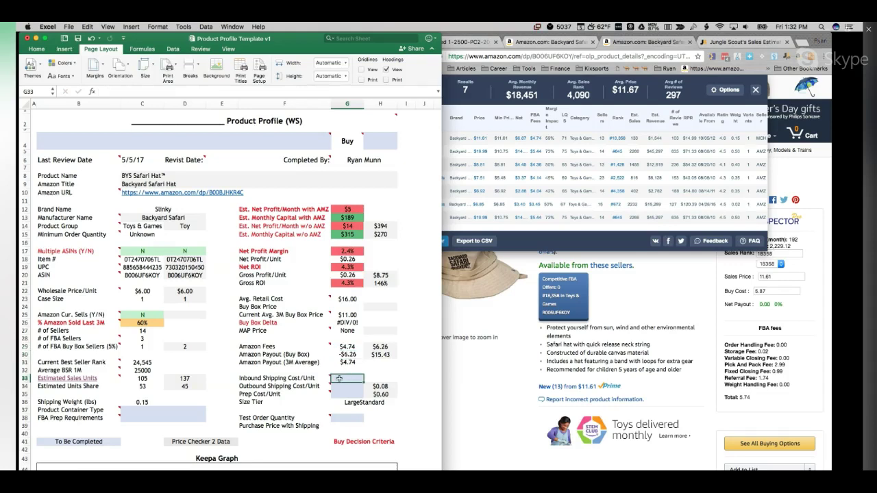
{"action": "mouse_move", "coordinate": [337, 378]}
{"action": "double_click", "coordinate": [347, 377]}
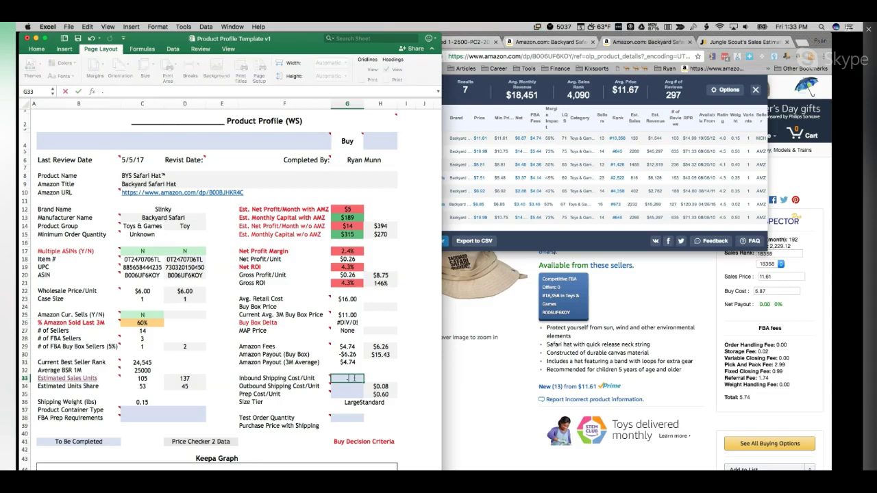
{"action": "type", "text": "10"}
{"action": "left_click", "coordinate": [356, 387]}
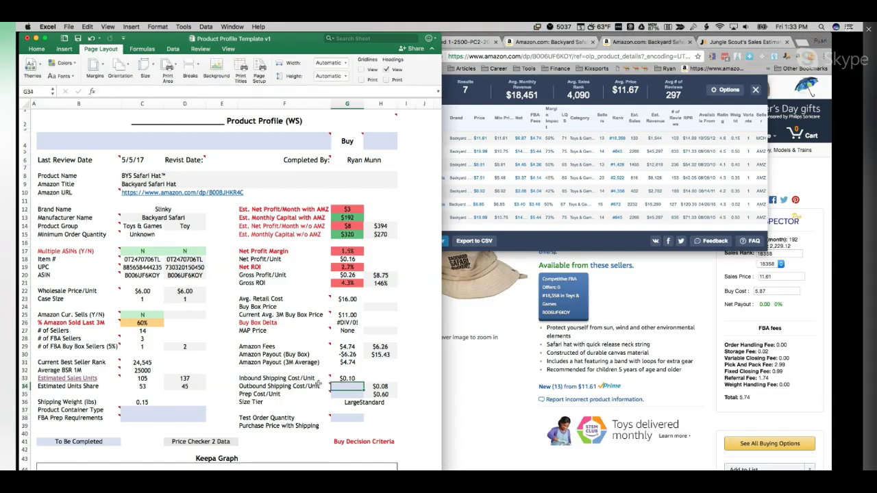
Step: Enter $0.10 outbound shipping and $0.50 prep cost, then recheck the outbound value
{"action": "mouse_move", "coordinate": [320, 386]}
{"action": "type", "text": ".10"}
{"action": "key", "text": "Return"}
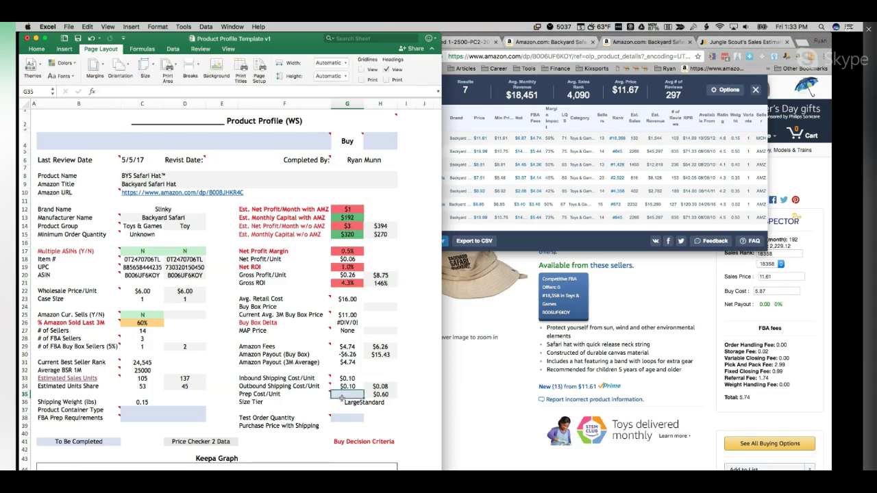
{"action": "mouse_move", "coordinate": [268, 395]}
{"action": "type", "text": ".5"}
{"action": "double_click", "coordinate": [348, 387]}
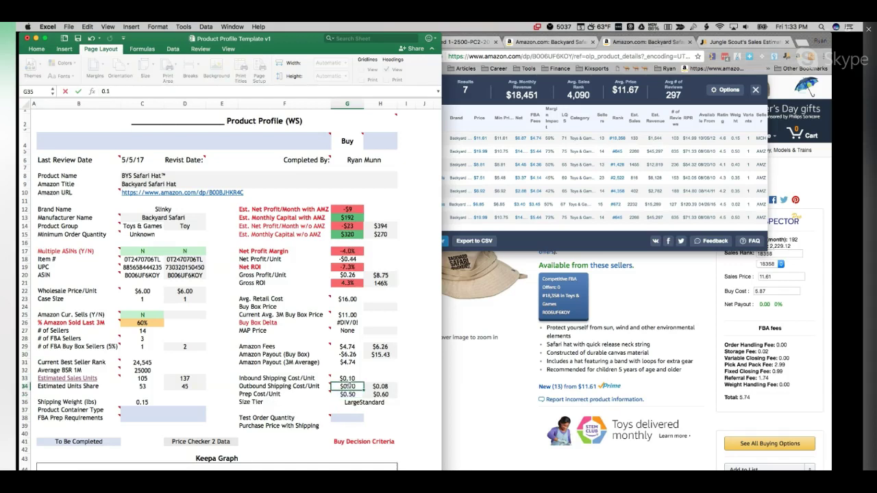
{"action": "key", "text": "Escape"}
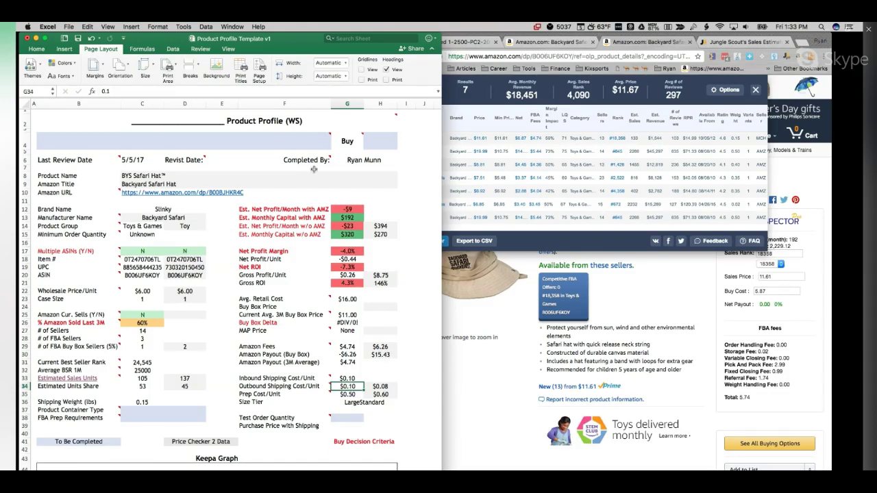
{"action": "scroll", "coordinate": [362, 202], "scroll_direction": "down", "scroll_amount": 2}
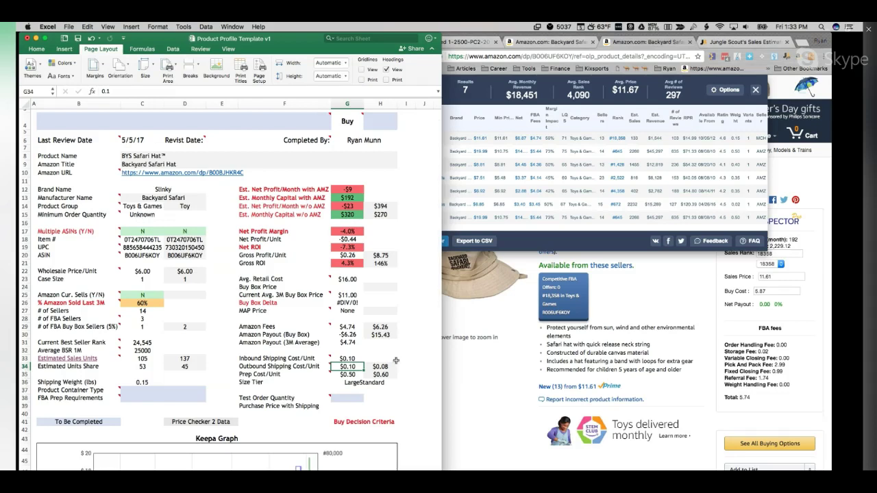
{"action": "scroll", "coordinate": [410, 292], "scroll_direction": "up", "scroll_amount": 2}
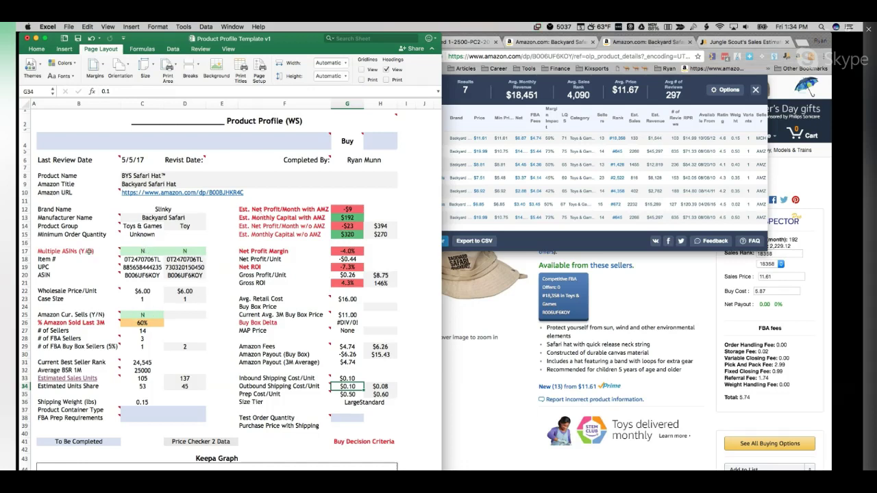
{"action": "mouse_move", "coordinate": [84, 251]}
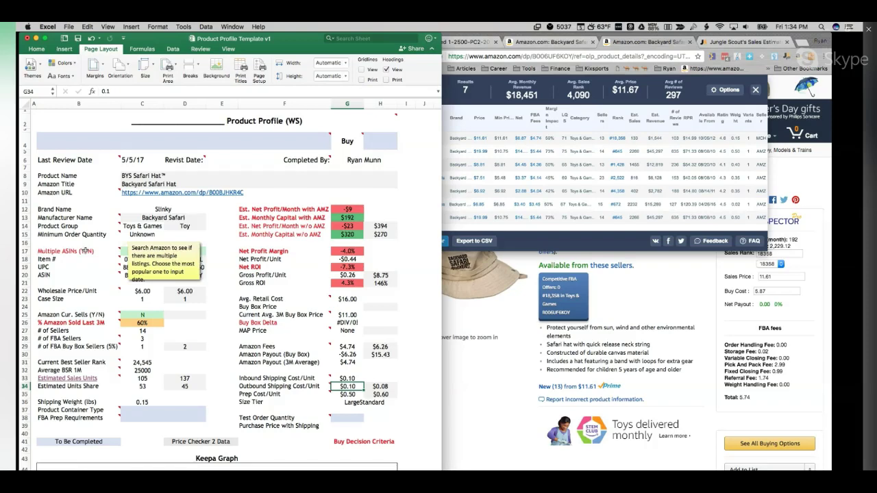
{"action": "left_click", "coordinate": [100, 323]}
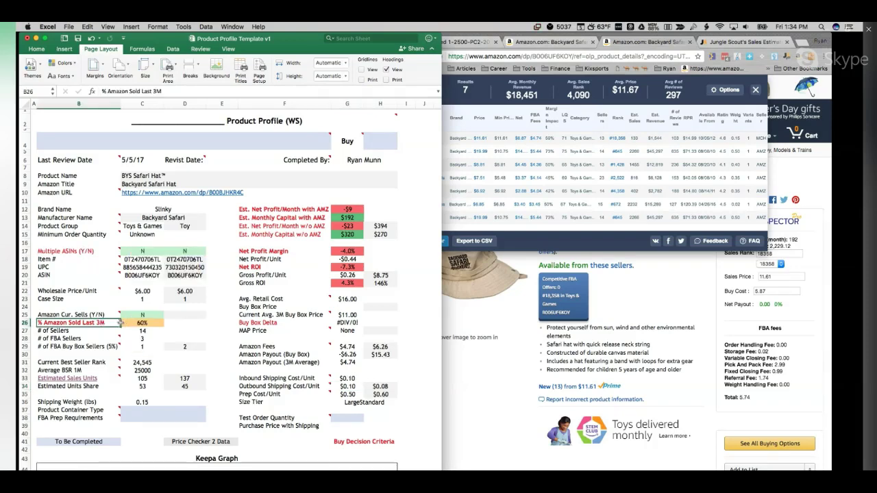
{"action": "left_click", "coordinate": [128, 323]}
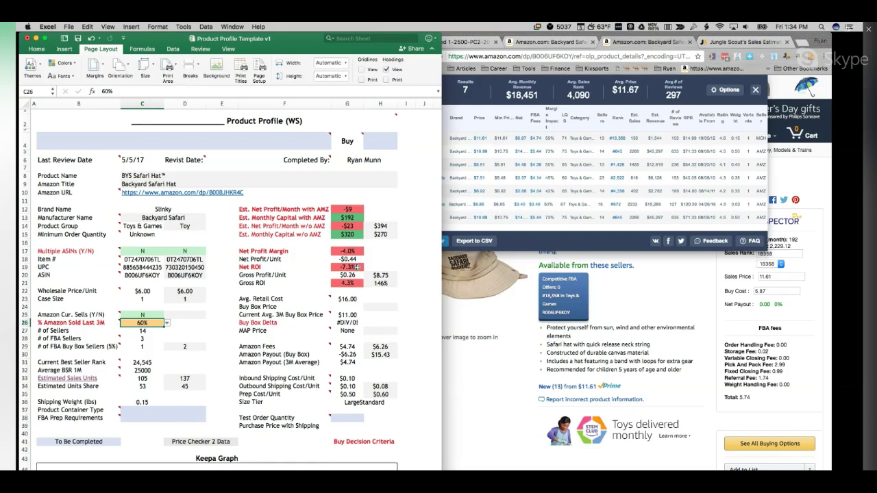
Step: Set the hat's Buy recommendation to No
{"action": "left_click", "coordinate": [389, 142]}
{"action": "left_click", "coordinate": [400, 146]}
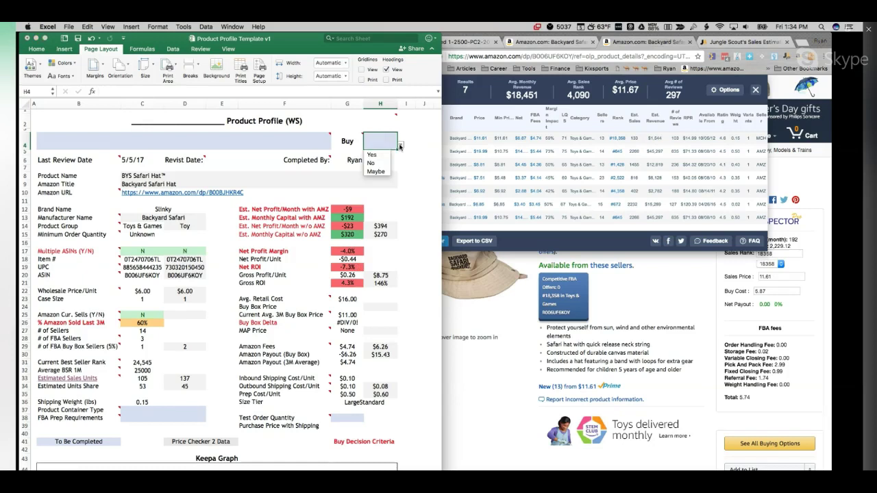
{"action": "left_click", "coordinate": [370, 163]}
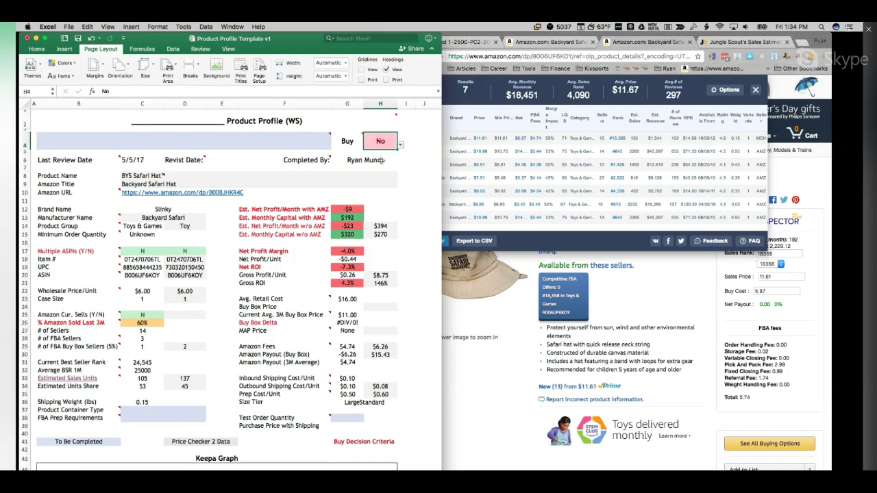
Step: Write the note 'Profit margin and ROI too lo.' in B4, then reopen it to fix the last word
{"action": "left_click", "coordinate": [312, 147]}
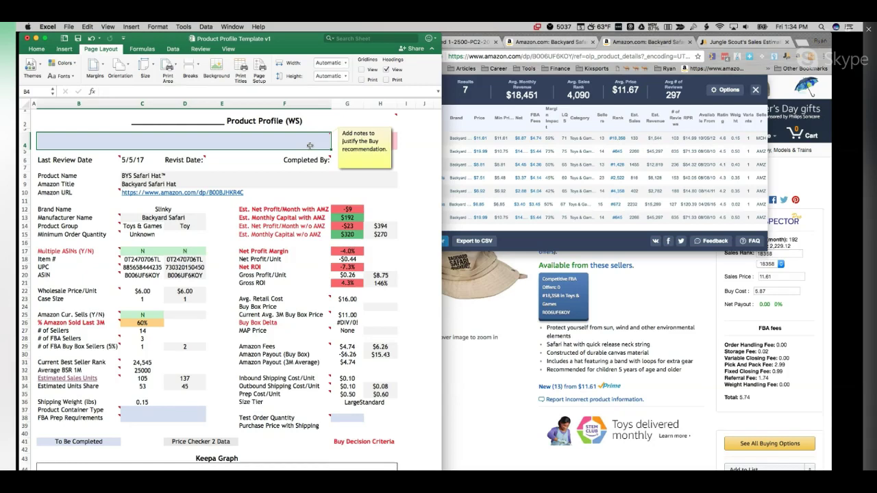
{"action": "type", "text": "Profit"}
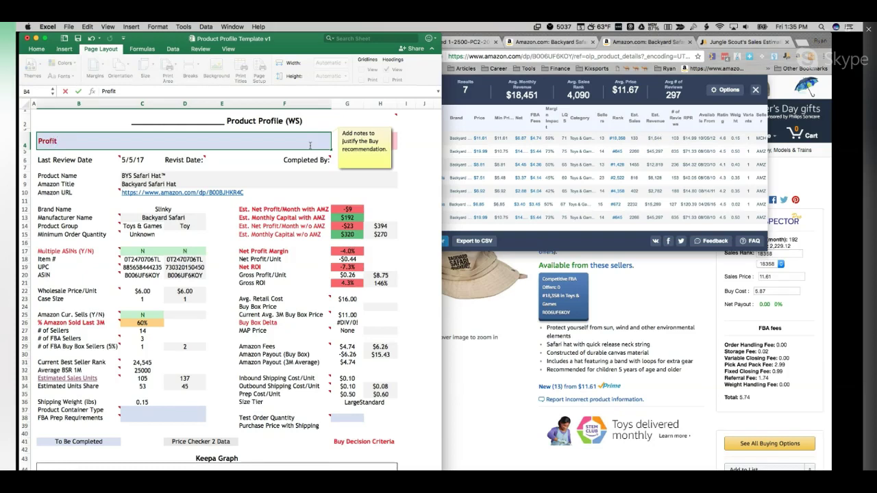
{"action": "type", "text": " marging"}
{"action": "key", "text": "BackSpace"}
{"action": "type", "text": "and Roi too"}
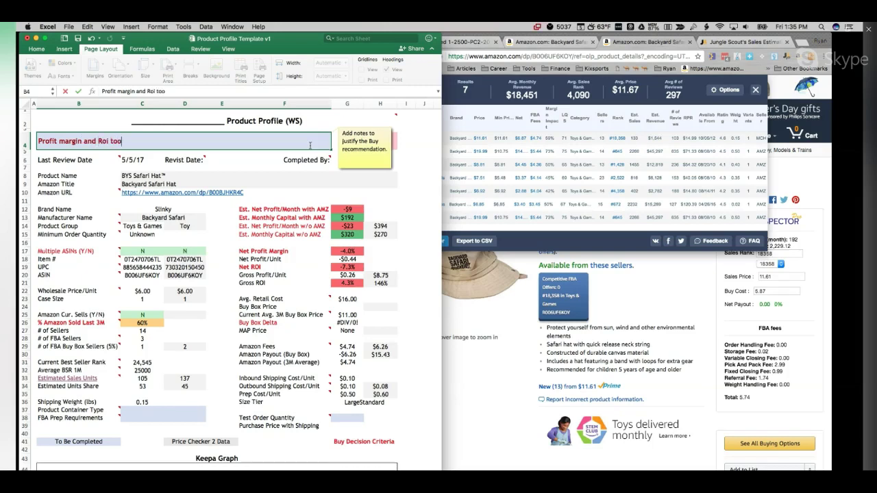
{"action": "key", "text": "BackSpace"}
{"action": "key", "text": "BackSpace"}
{"action": "key", "text": "BackSpace"}
{"action": "key", "text": "BackSpace"}
{"action": "key", "text": "BackSpace"}
{"action": "key", "text": "BackSpace"}
{"action": "type", "text": "OI too lo."}
{"action": "key", "text": "Return"}
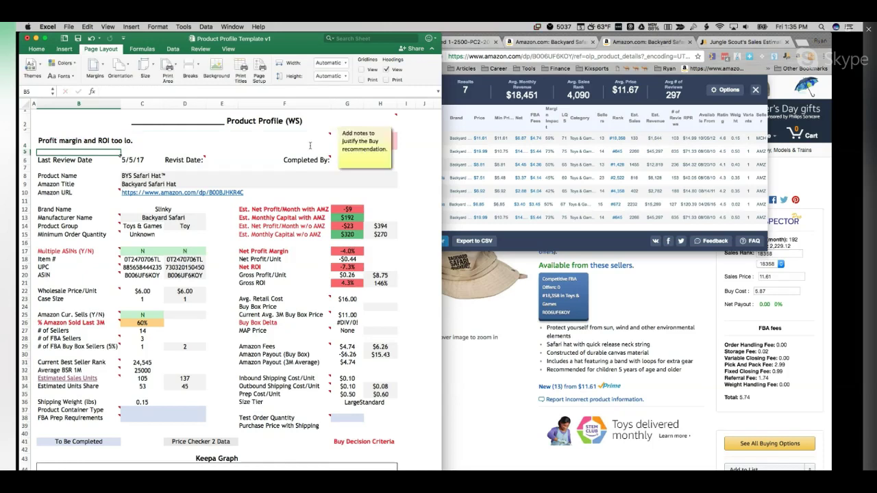
{"action": "double_click", "coordinate": [128, 140]}
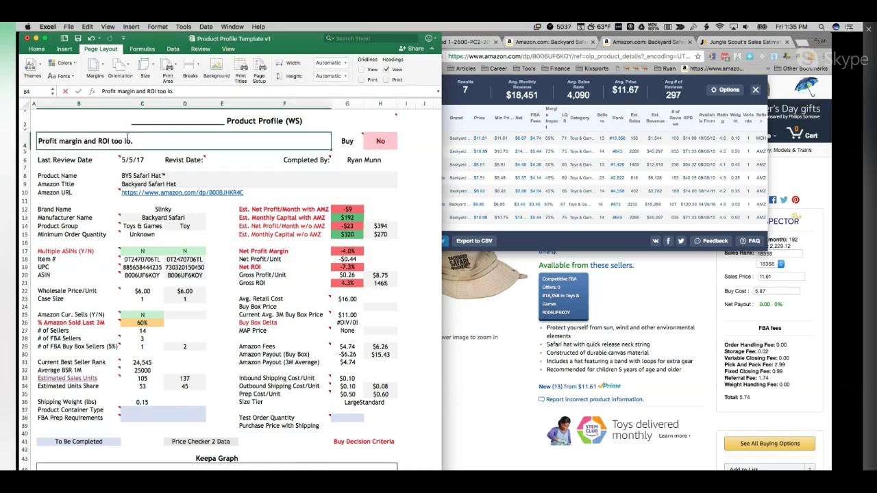
Step: Complete the note as 'Profit margin and ROI too low.' and check the formula behind C8
{"action": "type", "text": "w"}
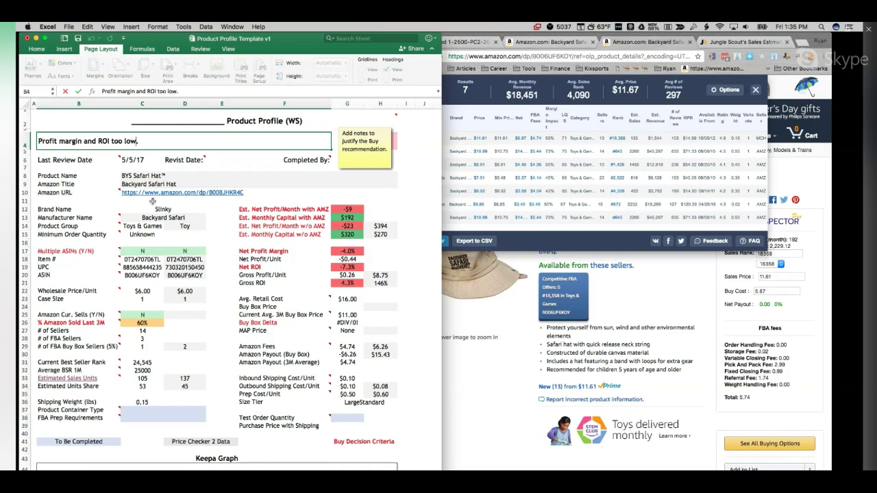
{"action": "left_click", "coordinate": [215, 121]}
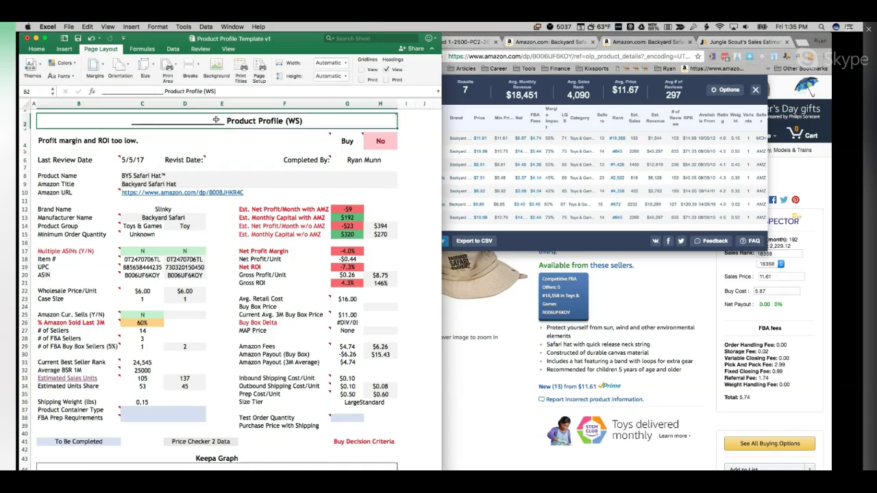
{"action": "double_click", "coordinate": [146, 176]}
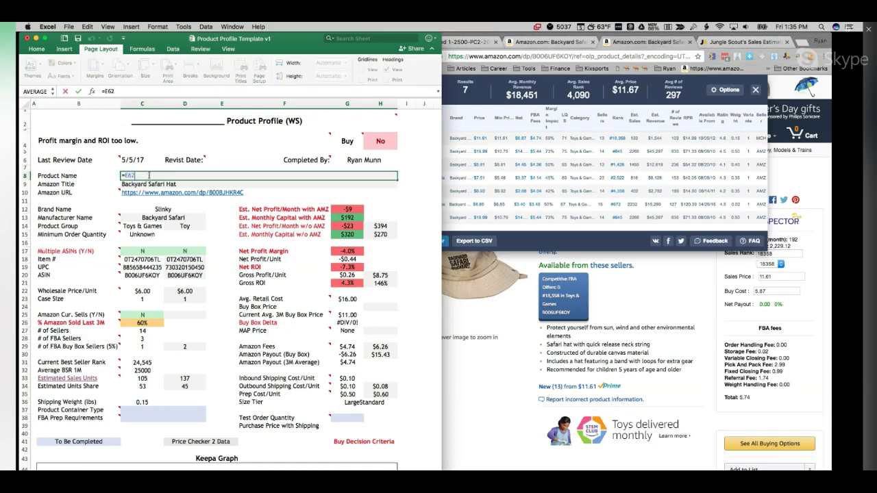
Step: Replace the blank underline in the B2 title with 'BYS Safari Hat'
{"action": "double_click", "coordinate": [231, 119]}
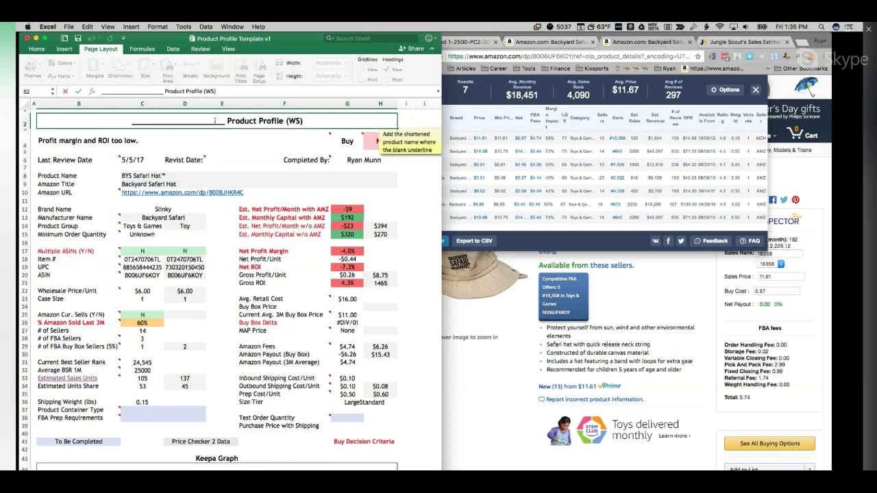
{"action": "left_click_drag", "start_coordinate": [225, 120], "coordinate": [69, 118]}
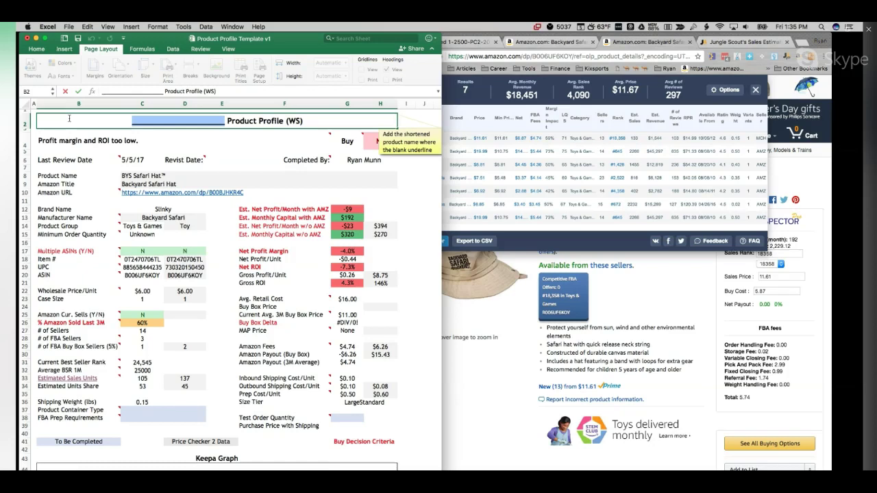
{"action": "type", "text": "BYS Sa"}
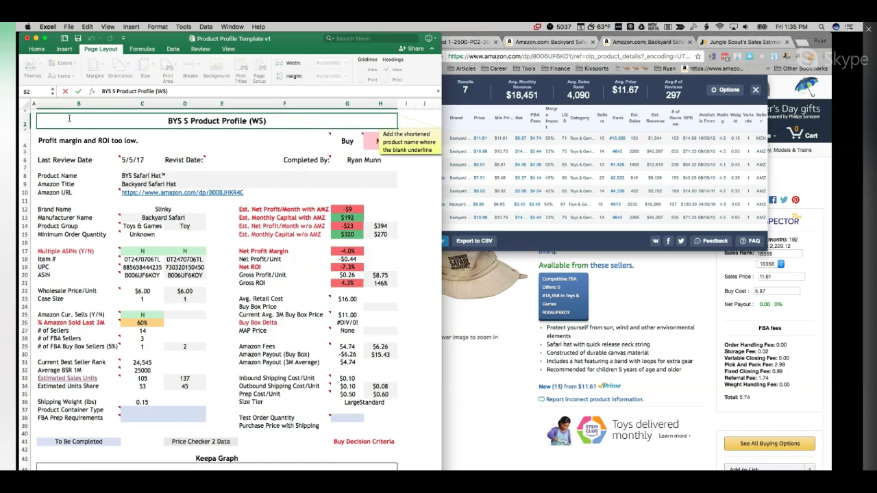
{"action": "type", "text": "fari Hat"}
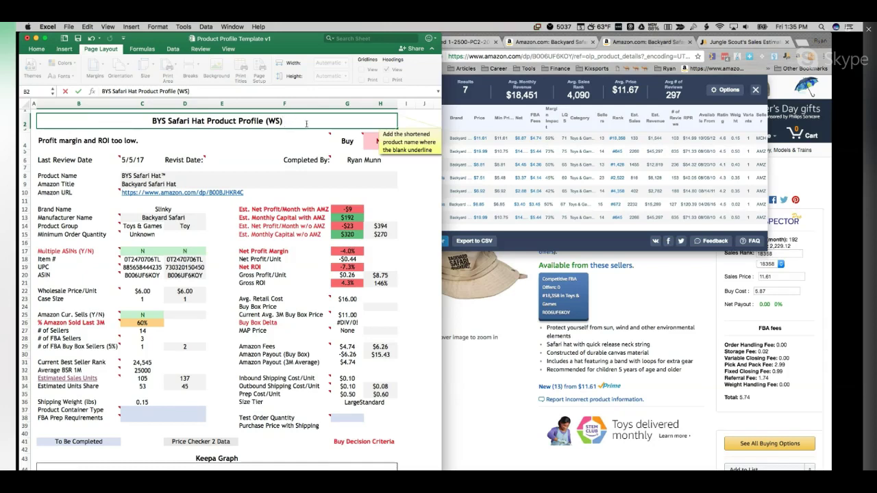
{"action": "left_click", "coordinate": [491, 401]}
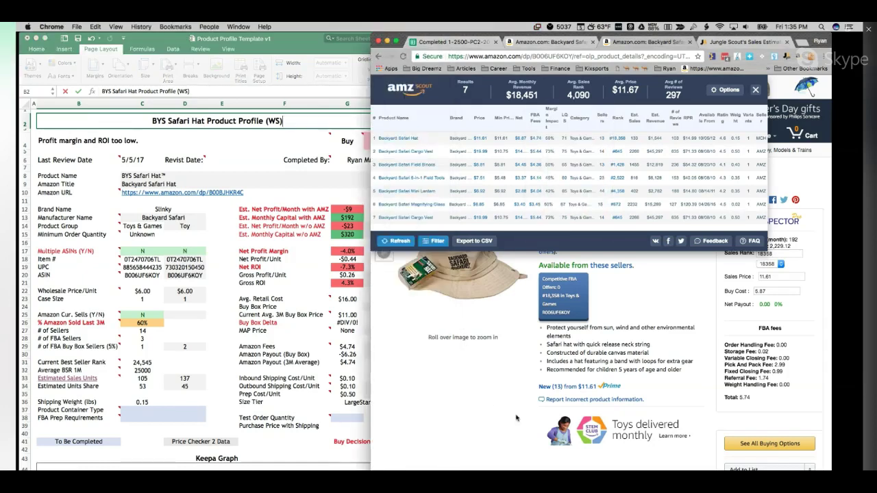
{"action": "left_click", "coordinate": [282, 140]}
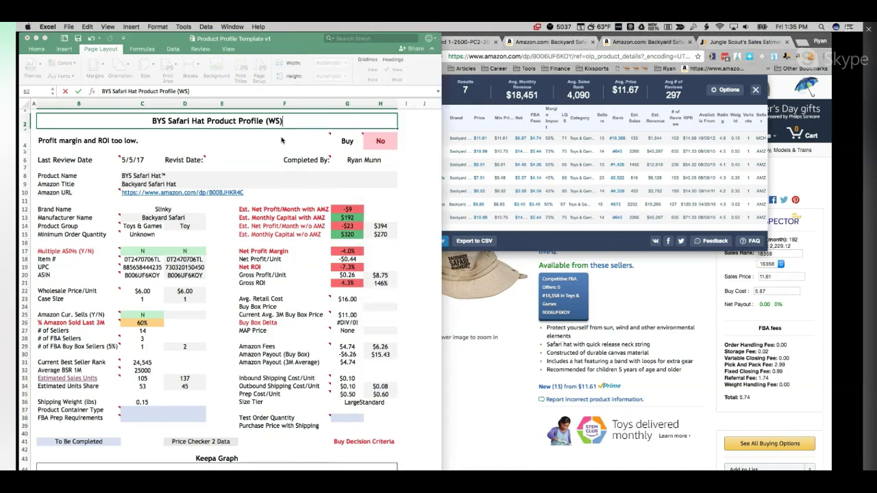
{"action": "left_click", "coordinate": [272, 142]}
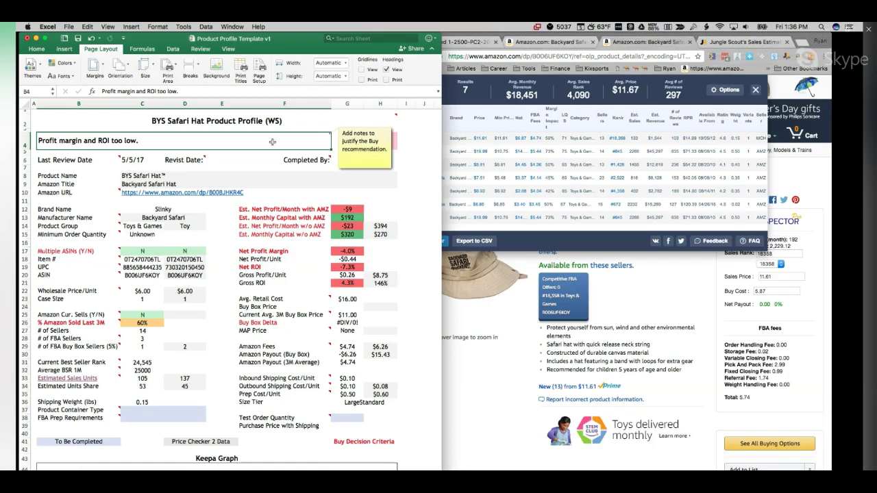
Step: Select the profile's title cell B2 to read its note
{"action": "left_click", "coordinate": [267, 126]}
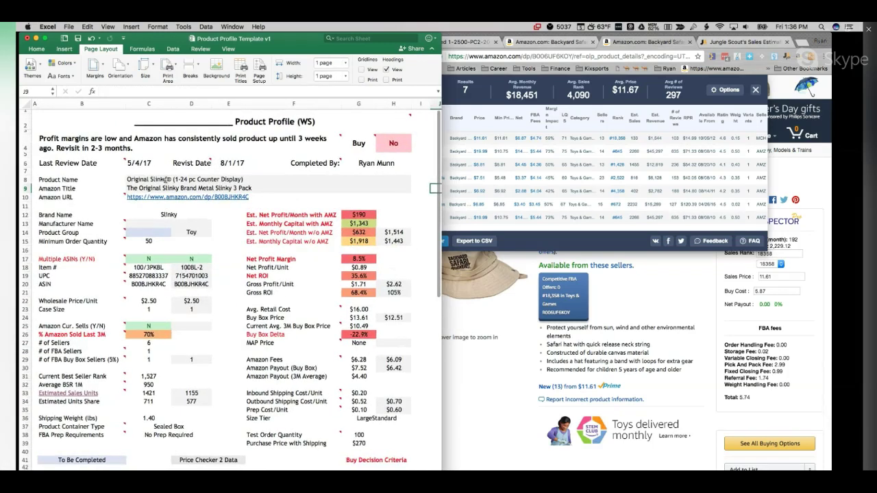
Step: Replace the blank underline in B2 with 'Slinky 3 Pack' before 'Product Profile (WS)'
{"action": "double_click", "coordinate": [235, 121]}
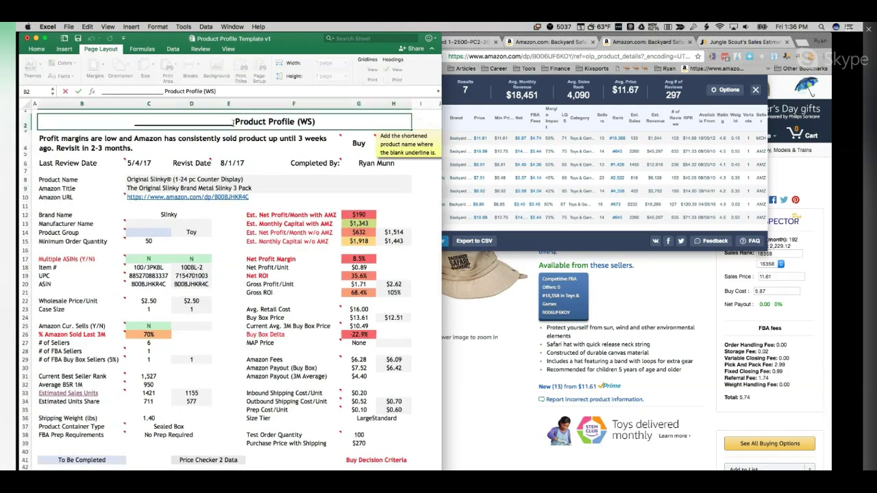
{"action": "left_click_drag", "start_coordinate": [235, 121], "coordinate": [126, 122]}
{"action": "type", "text": "Slink"}
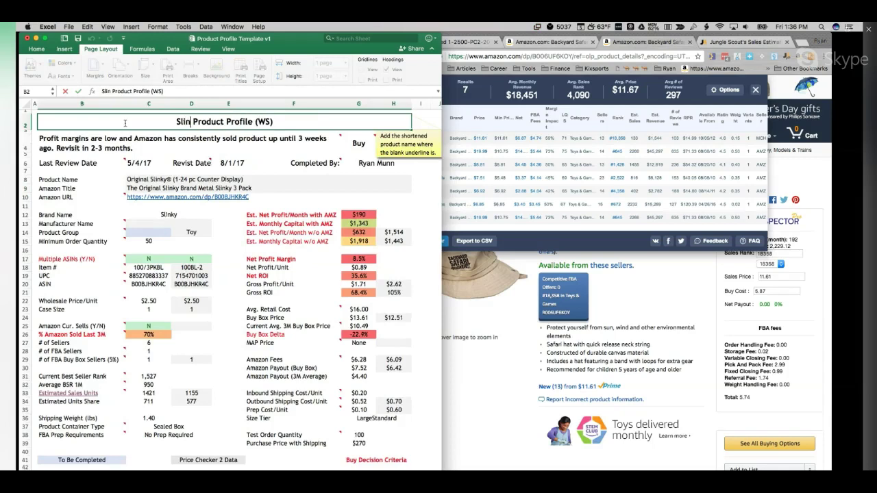
{"action": "type", "text": "y 3 "}
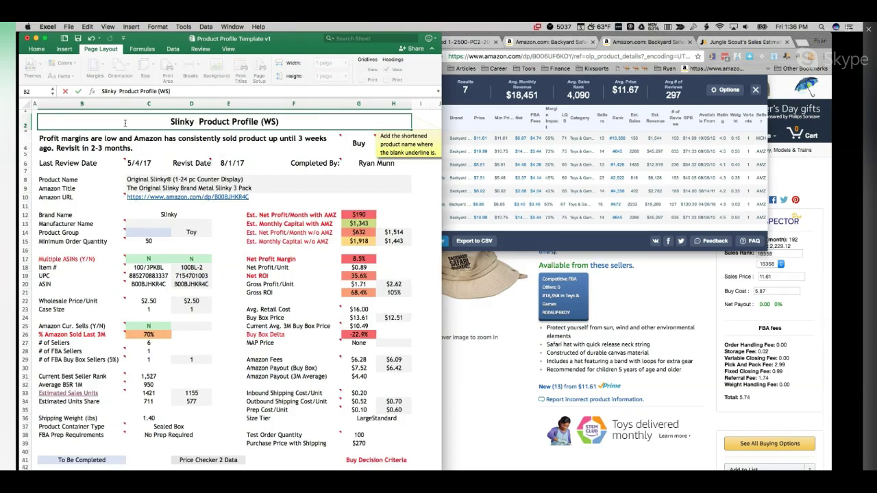
{"action": "type", "text": "Pack"}
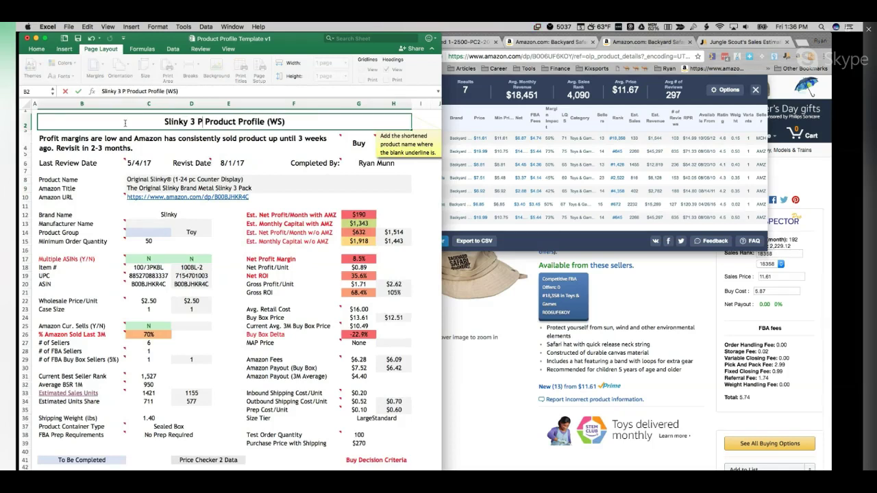
{"action": "left_click", "coordinate": [122, 148]}
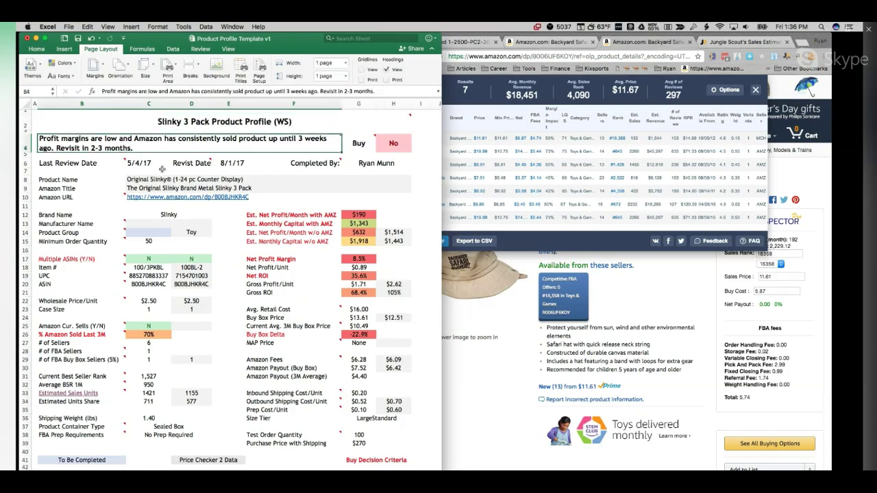
{"action": "scroll", "coordinate": [195, 247], "scroll_direction": "down", "scroll_amount": 6}
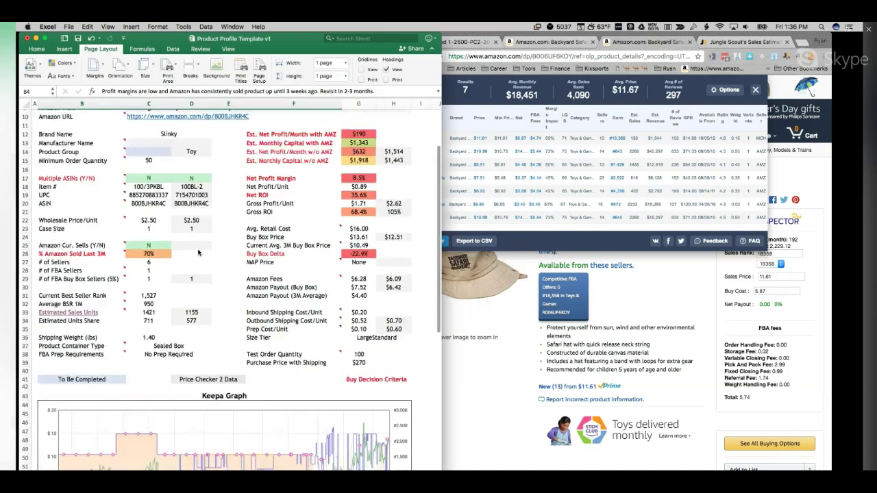
{"action": "scroll", "coordinate": [198, 254], "scroll_direction": "down", "scroll_amount": 3}
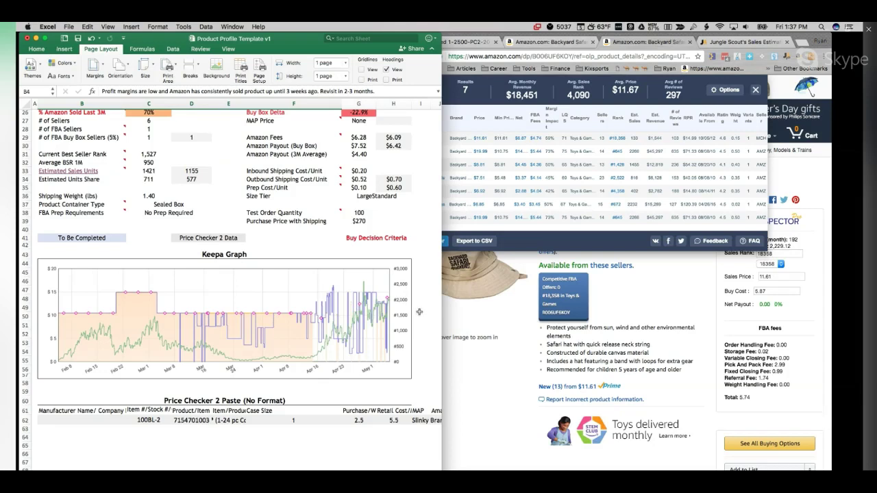
{"action": "scroll", "coordinate": [419, 312], "scroll_direction": "up", "scroll_amount": 5}
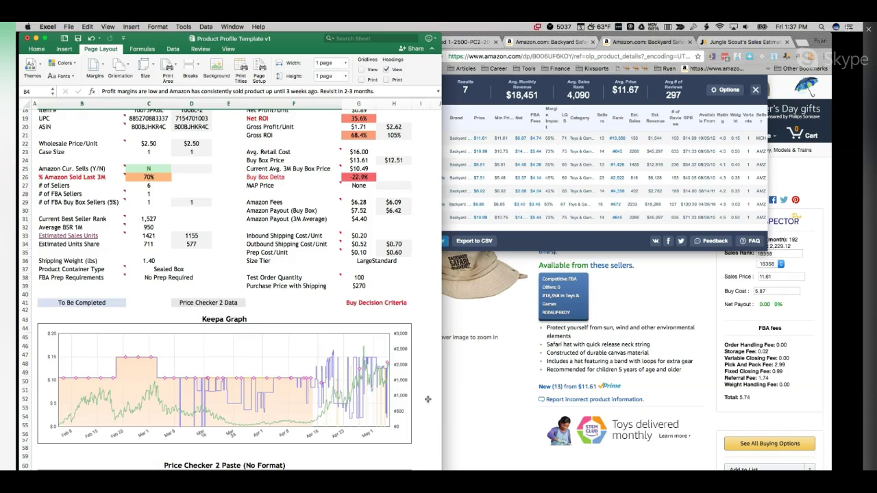
{"action": "scroll", "coordinate": [427, 401], "scroll_direction": "up", "scroll_amount": 1}
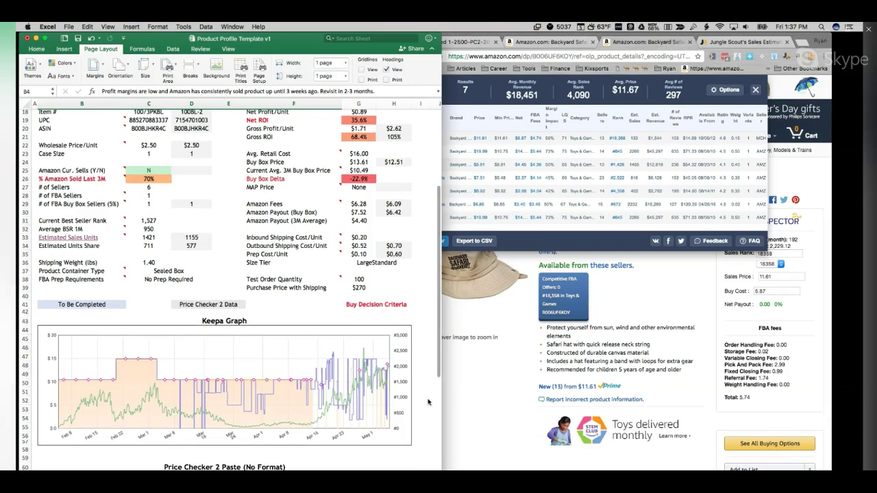
{"action": "scroll", "coordinate": [428, 402], "scroll_direction": "up", "scroll_amount": 1}
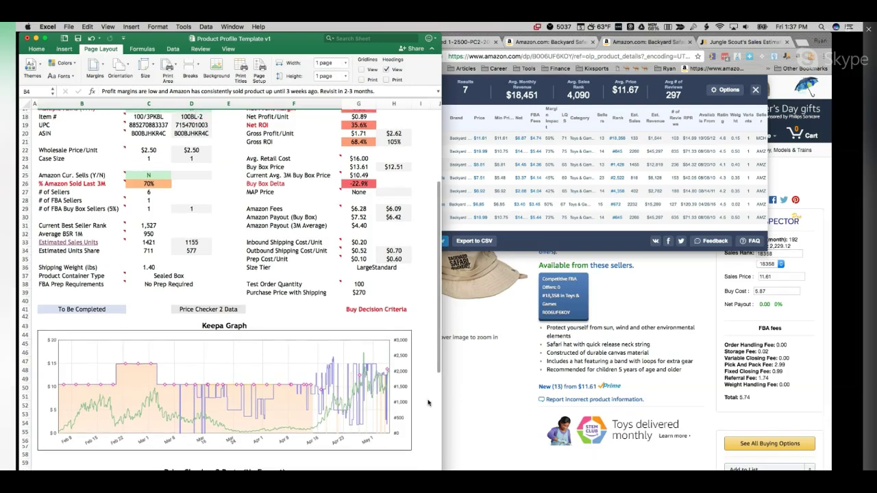
{"action": "scroll", "coordinate": [427, 403], "scroll_direction": "up", "scroll_amount": 5}
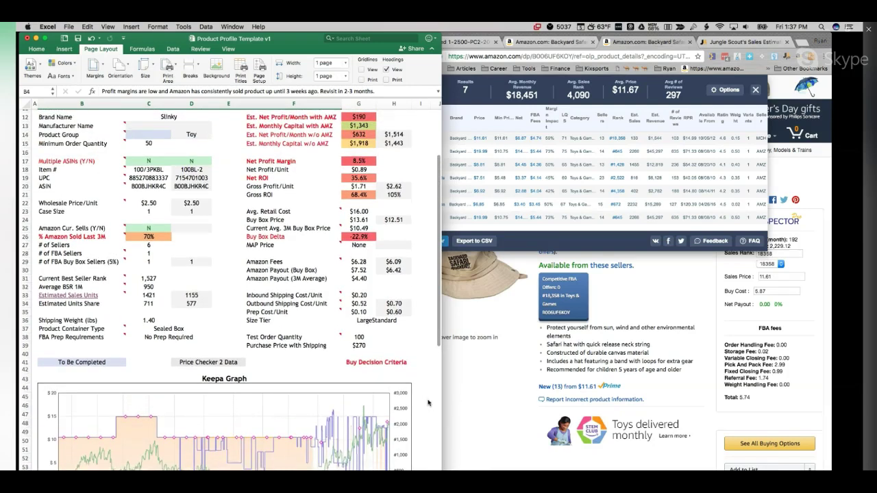
{"action": "scroll", "coordinate": [428, 403], "scroll_direction": "up", "scroll_amount": 3}
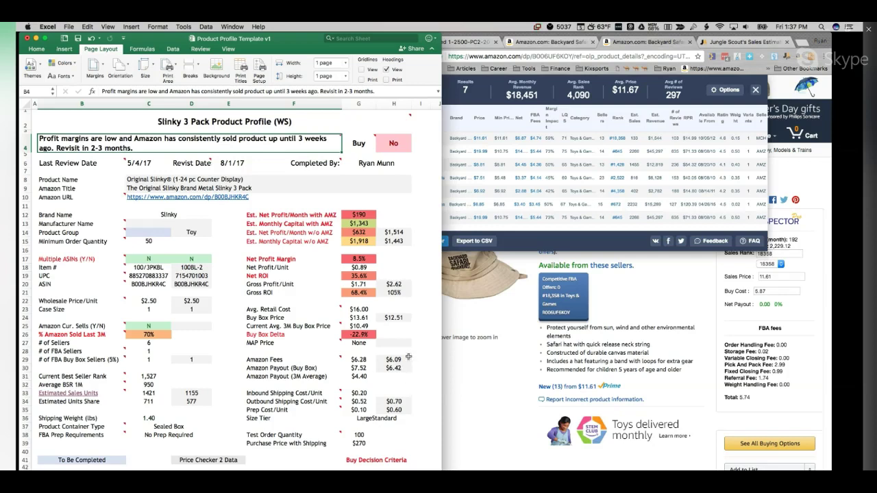
{"action": "left_click", "coordinate": [397, 317]}
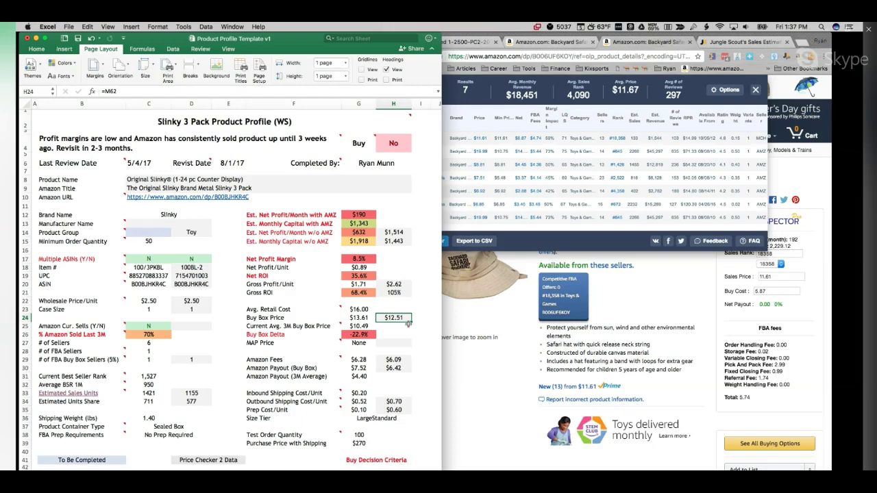
{"action": "left_click", "coordinate": [194, 198]}
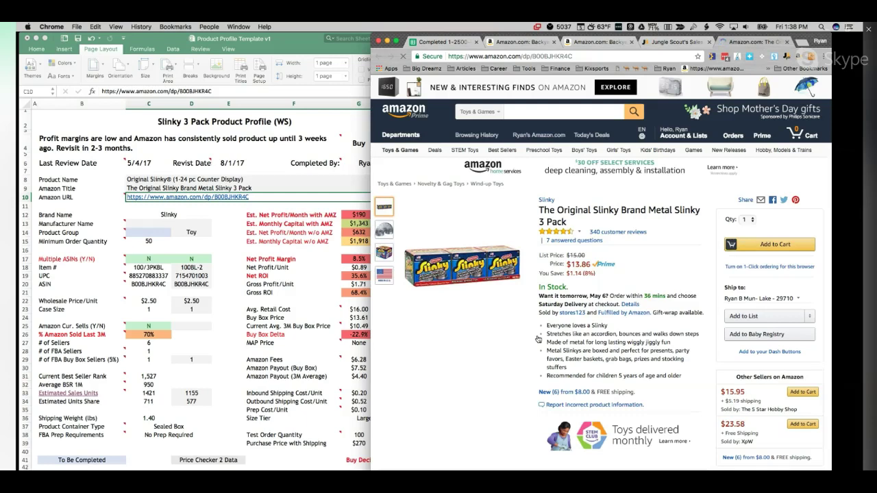
{"action": "left_click", "coordinate": [352, 320]}
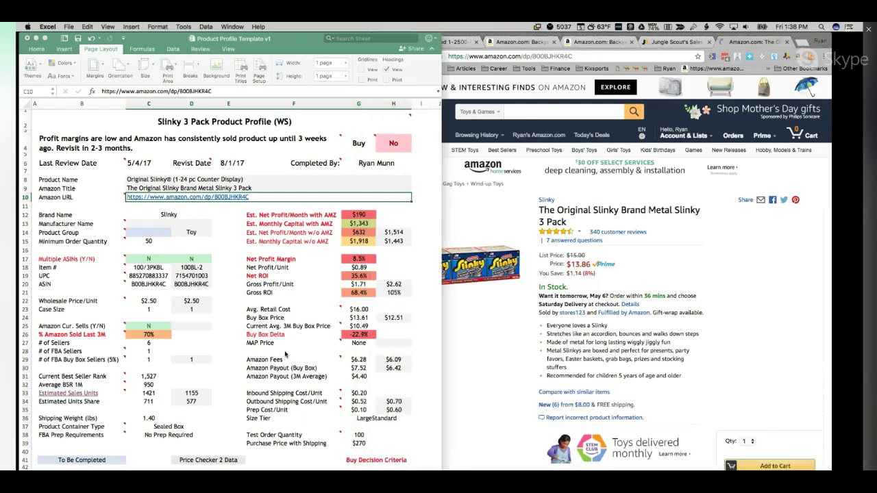
{"action": "left_click", "coordinate": [353, 319]}
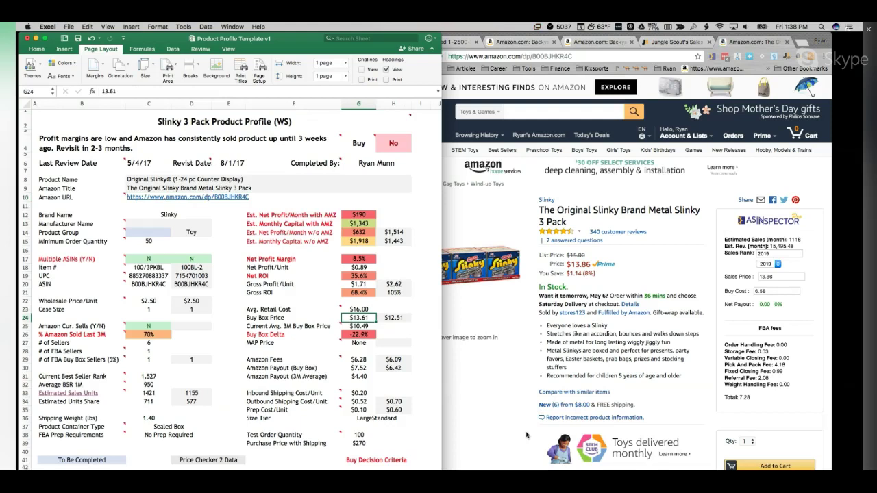
{"action": "scroll", "coordinate": [526, 435], "scroll_direction": "down", "scroll_amount": 1}
{"action": "scroll", "coordinate": [526, 435], "scroll_direction": "down", "scroll_amount": 5}
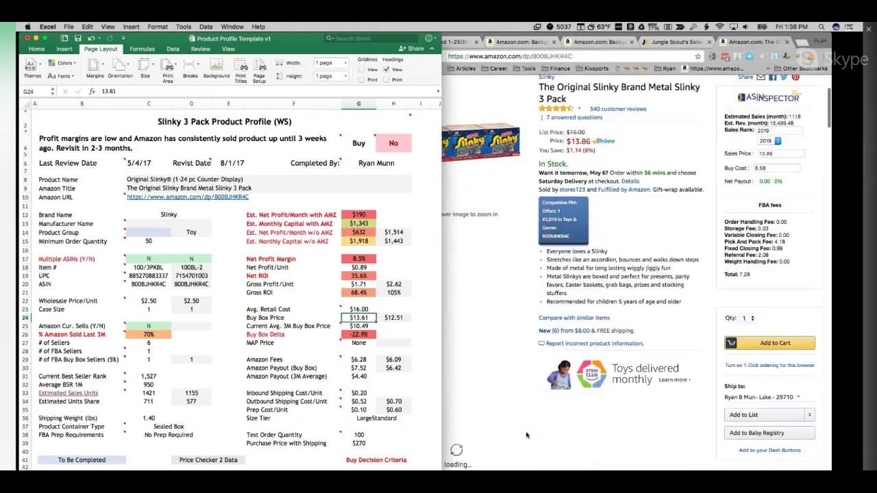
{"action": "scroll", "coordinate": [254, 357], "scroll_direction": "down", "scroll_amount": 10}
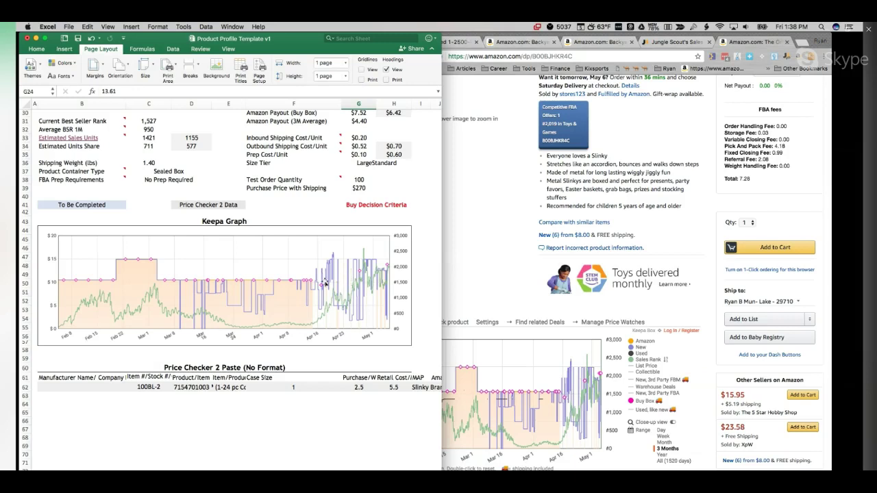
{"action": "scroll", "coordinate": [310, 281], "scroll_direction": "up", "scroll_amount": 3}
{"action": "scroll", "coordinate": [309, 281], "scroll_direction": "up", "scroll_amount": 1}
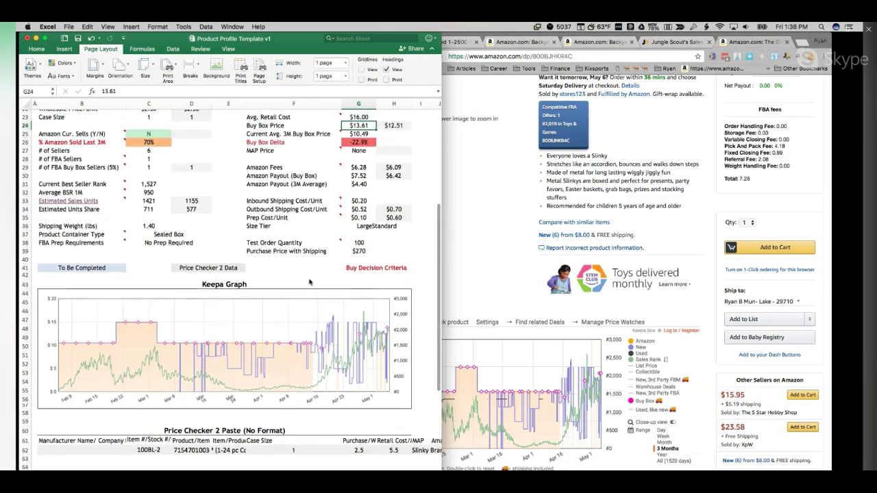
{"action": "scroll", "coordinate": [295, 338], "scroll_direction": "up", "scroll_amount": 2}
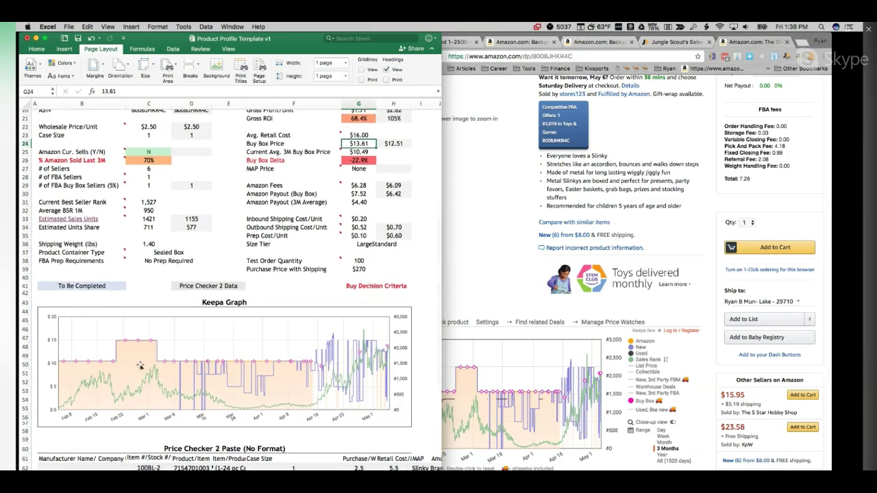
{"action": "scroll", "coordinate": [251, 297], "scroll_direction": "up", "scroll_amount": 8}
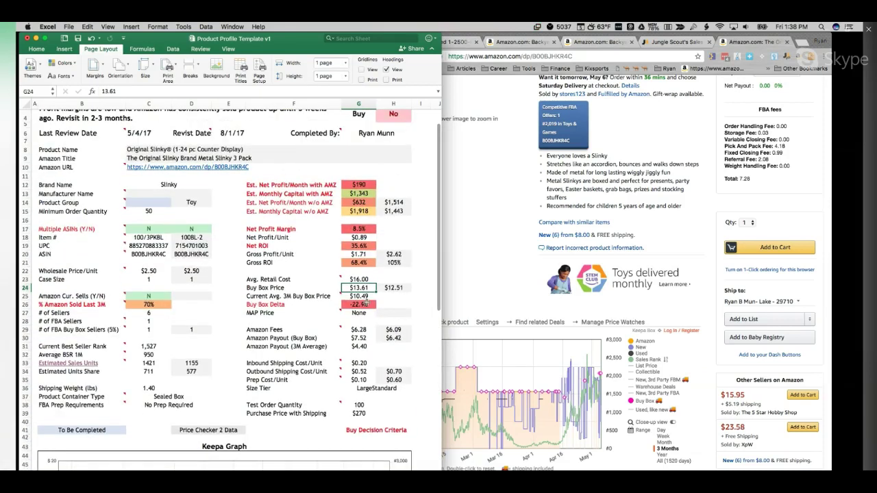
{"action": "left_click", "coordinate": [365, 297]}
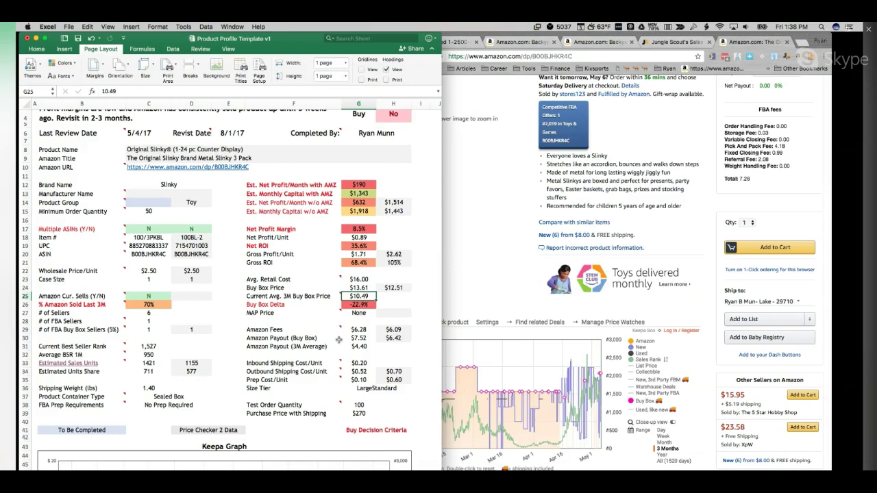
{"action": "type", "text": "12.5"}
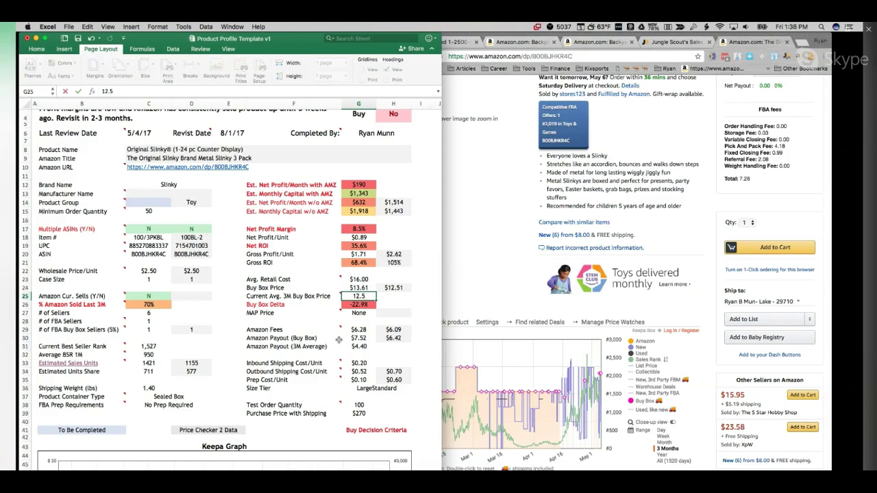
{"action": "type", "text": "1"}
{"action": "key", "text": "Return"}
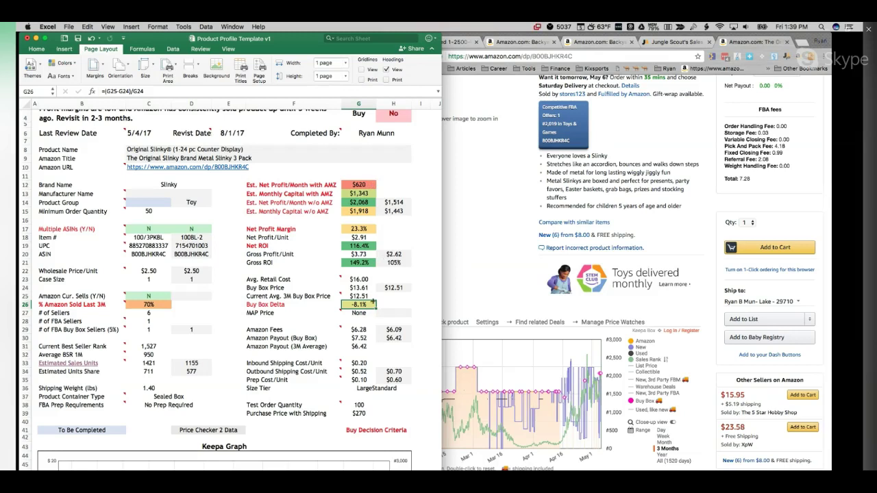
{"action": "key", "text": "Up"}
{"action": "type", "text": "10.49"}
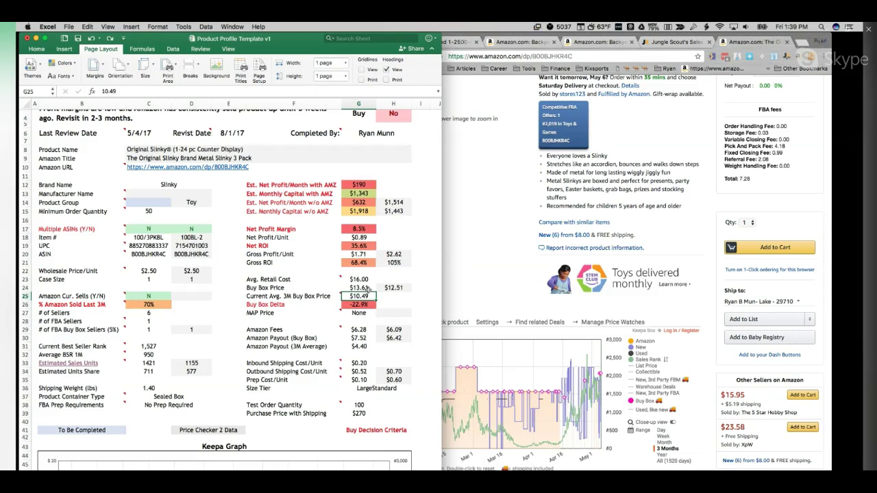
{"action": "left_click", "coordinate": [538, 375]}
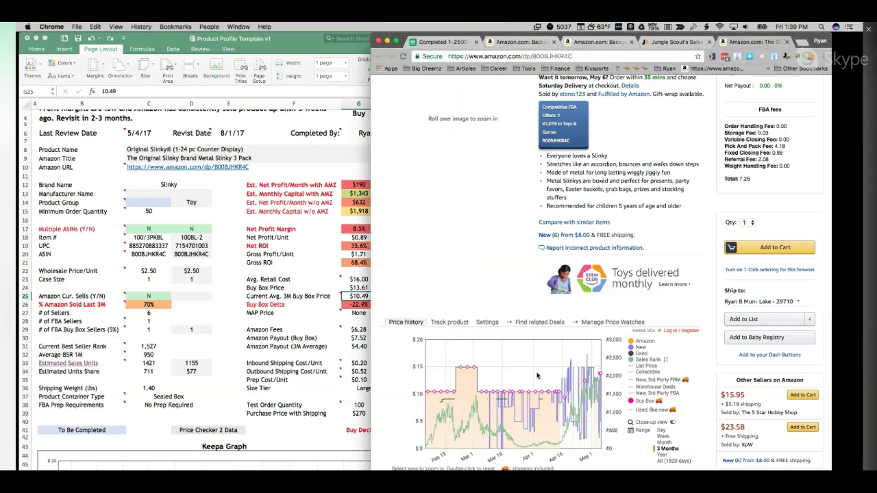
{"action": "mouse_move", "coordinate": [527, 375]}
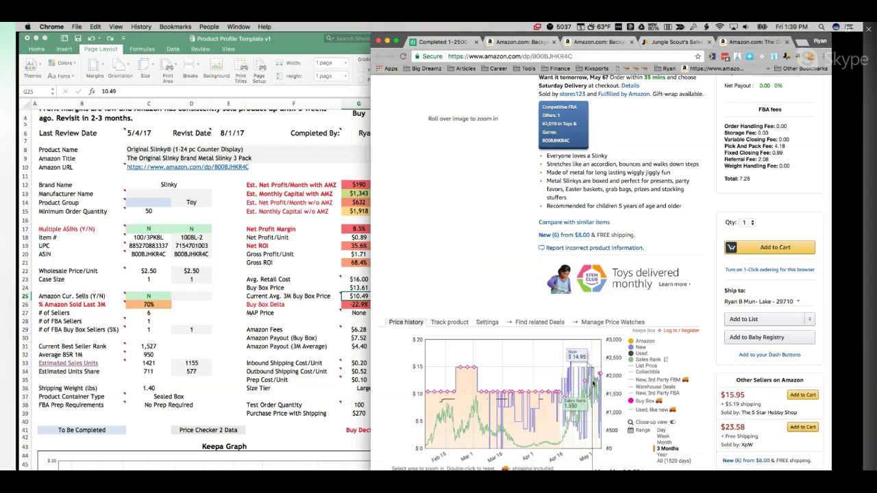
Step: Change the Buy decision in cell H4 of the Slinky 3 Pack profile from No to Maybe
{"action": "left_click", "coordinate": [346, 176]}
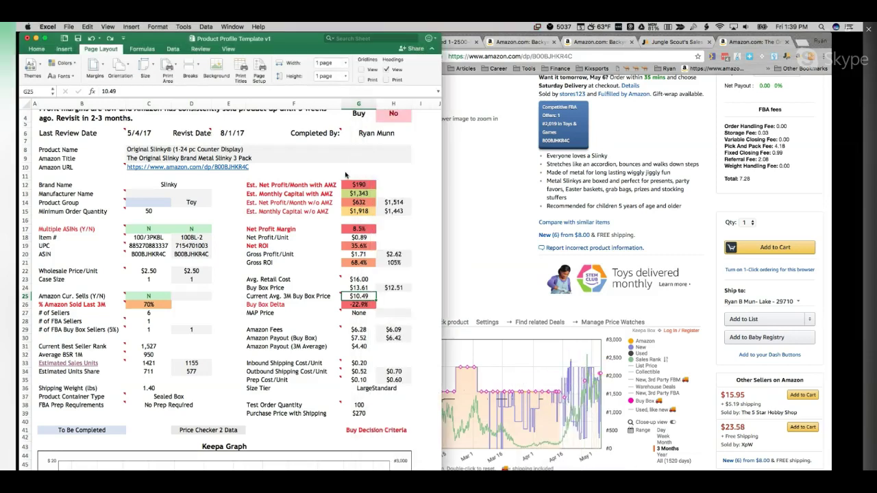
{"action": "scroll", "coordinate": [403, 196], "scroll_direction": "up", "scroll_amount": 2}
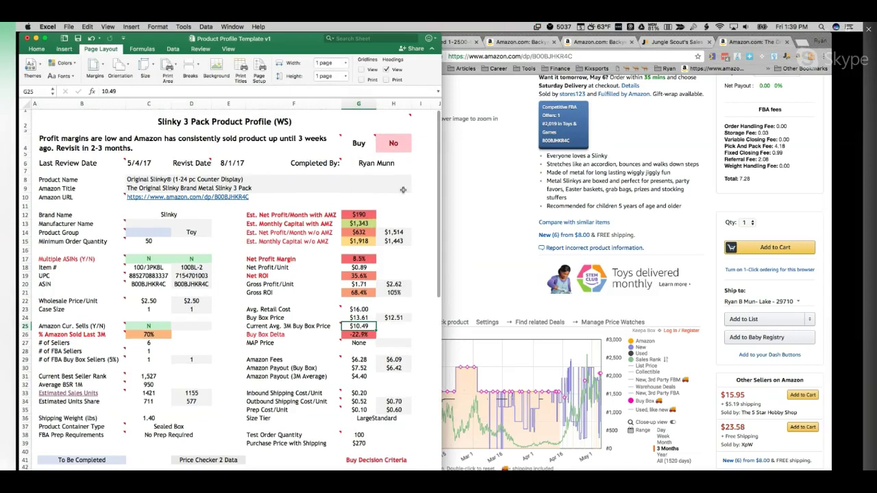
{"action": "left_click", "coordinate": [398, 144]}
{"action": "left_click", "coordinate": [414, 149]}
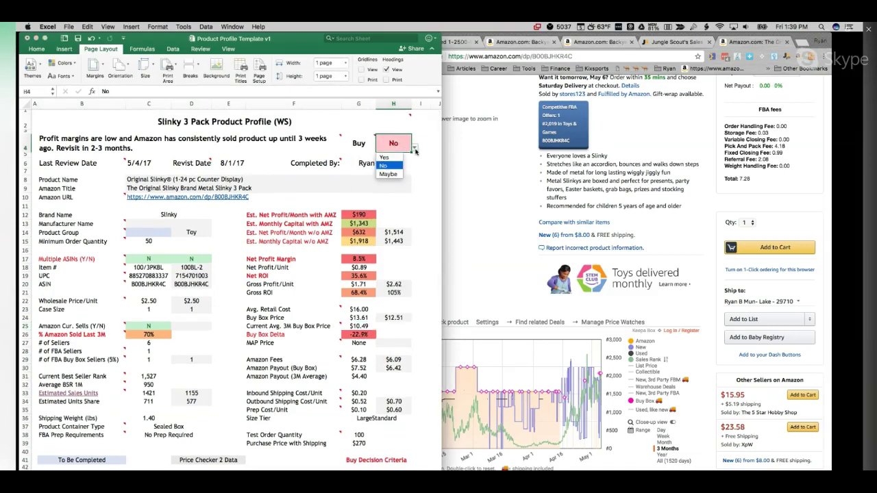
{"action": "left_click", "coordinate": [389, 174]}
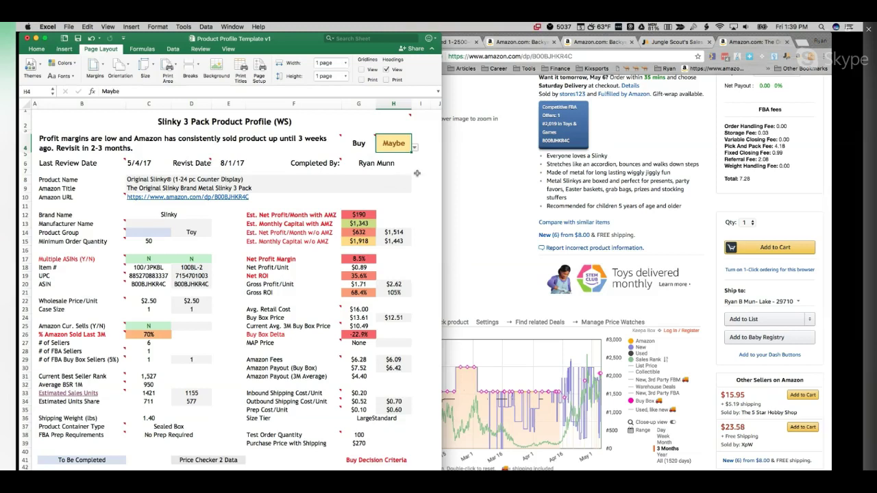
{"action": "left_click", "coordinate": [418, 172]}
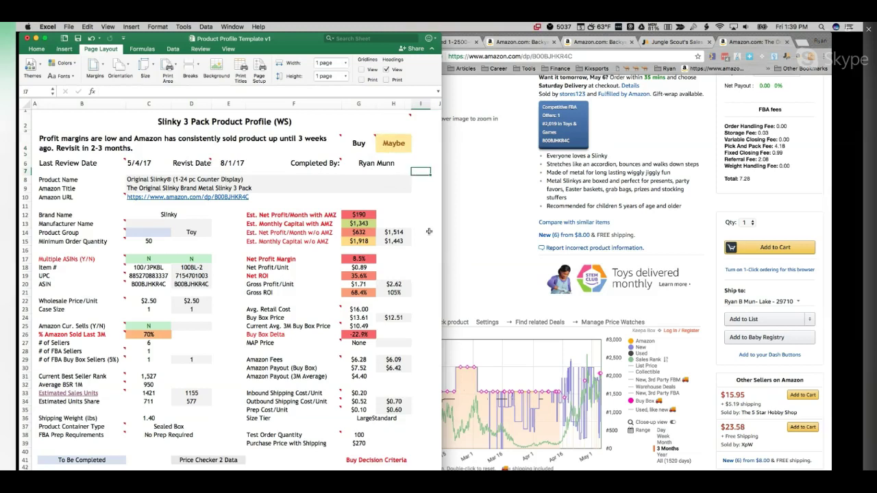
{"action": "scroll", "coordinate": [429, 233], "scroll_direction": "down", "scroll_amount": 4}
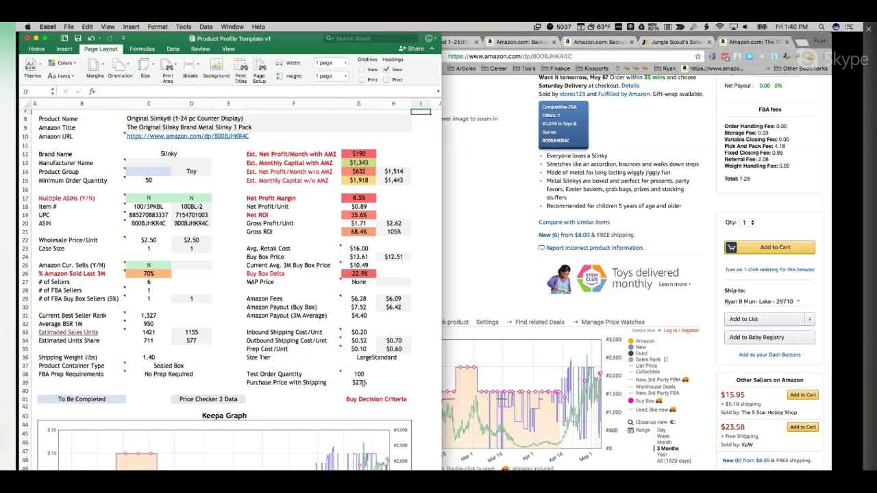
{"action": "scroll", "coordinate": [380, 319], "scroll_direction": "up", "scroll_amount": 4}
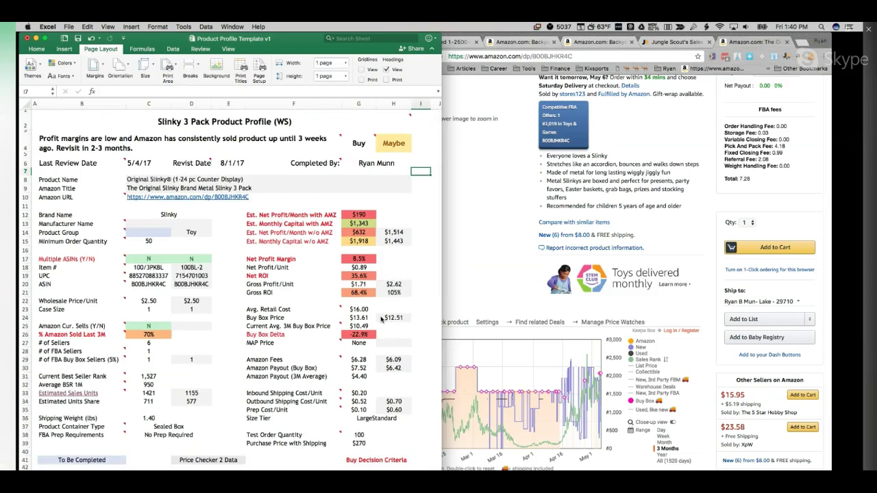
{"action": "scroll", "coordinate": [420, 289], "scroll_direction": "down", "scroll_amount": 3}
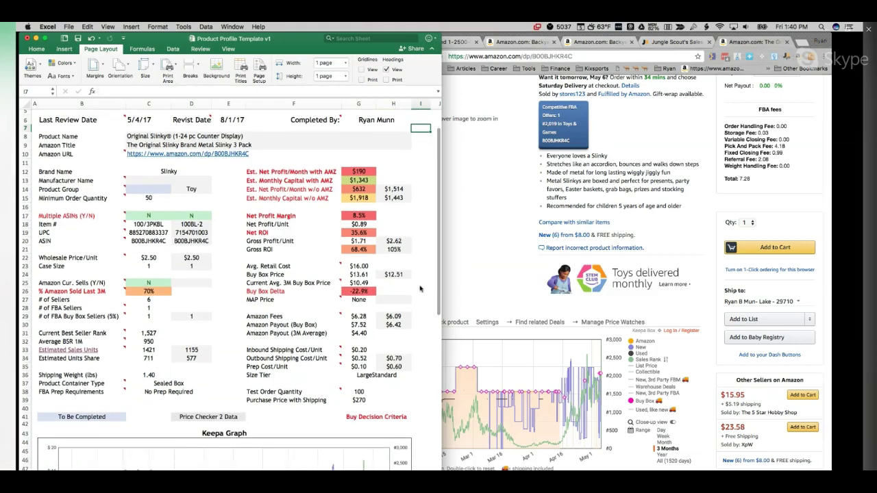
{"action": "scroll", "coordinate": [420, 288], "scroll_direction": "up", "scroll_amount": 2}
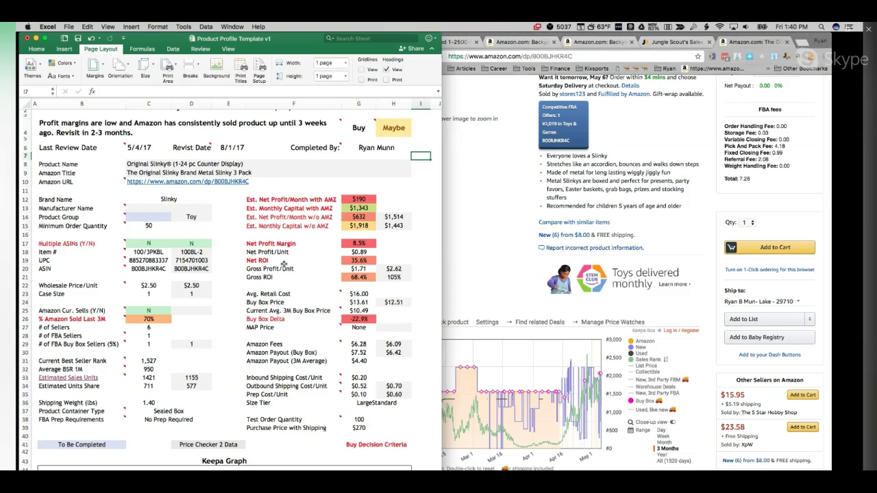
{"action": "left_click", "coordinate": [422, 334]}
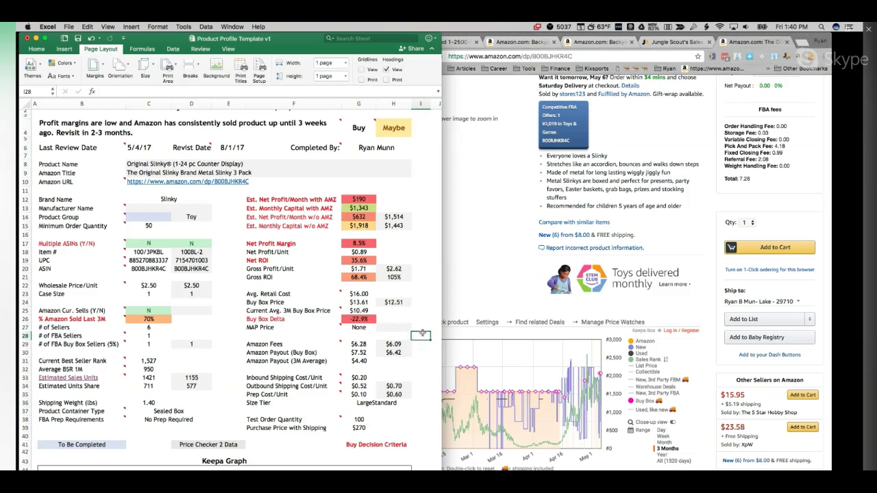
{"action": "scroll", "coordinate": [422, 334], "scroll_direction": "down", "scroll_amount": 5}
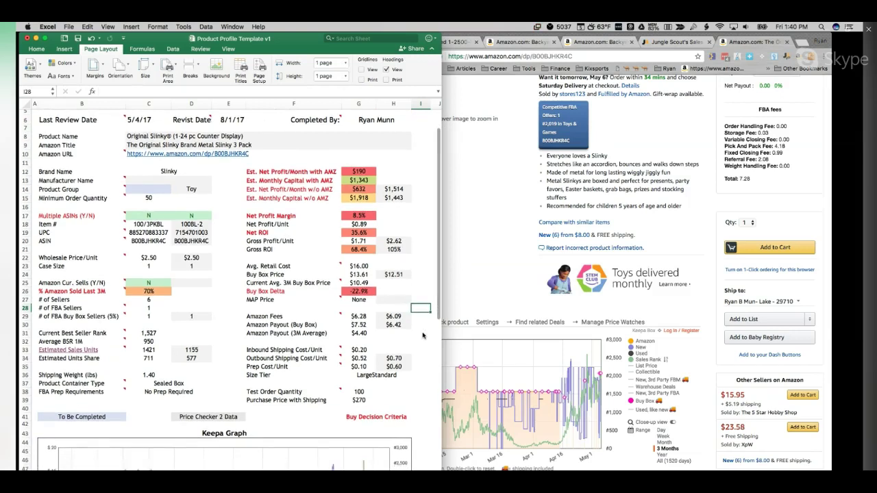
{"action": "scroll", "coordinate": [422, 335], "scroll_direction": "down", "scroll_amount": 1}
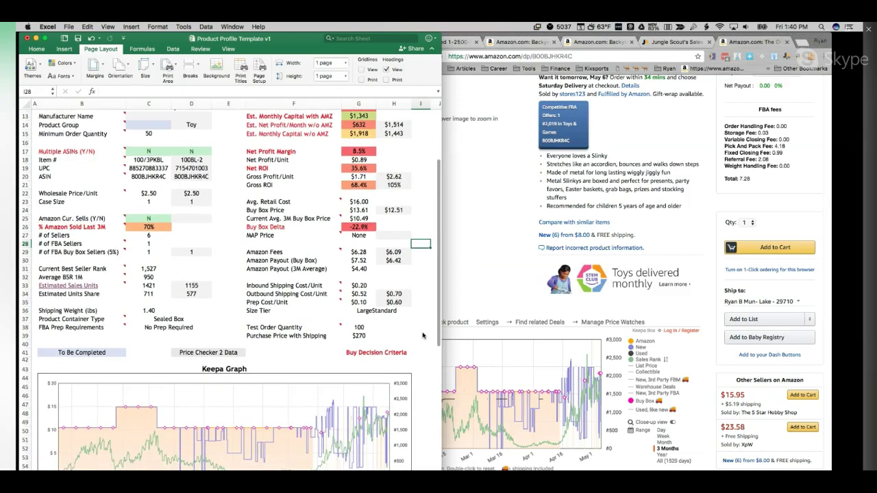
{"action": "scroll", "coordinate": [422, 334], "scroll_direction": "up", "scroll_amount": 6}
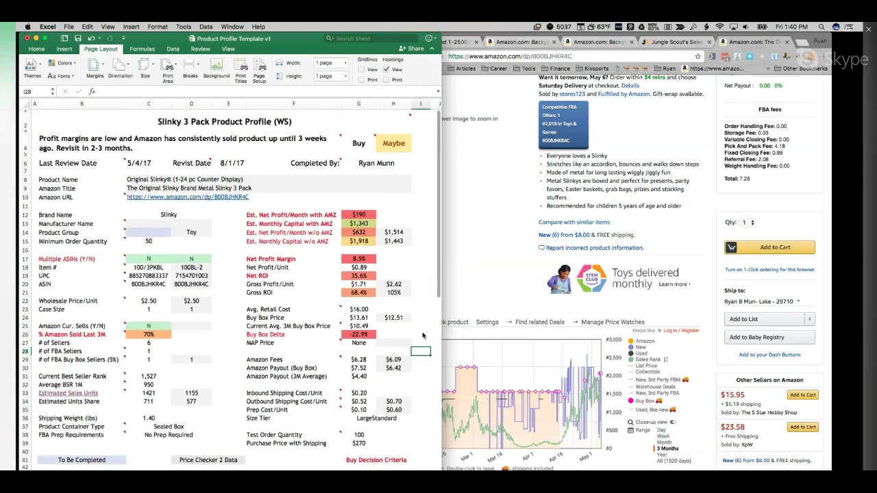
{"action": "scroll", "coordinate": [422, 334], "scroll_direction": "down", "scroll_amount": 2}
{"action": "scroll", "coordinate": [422, 334], "scroll_direction": "up", "scroll_amount": 2}
Step: Enter 'Toys & Games' as the Product Group in cell C14
{"action": "left_click", "coordinate": [146, 233]}
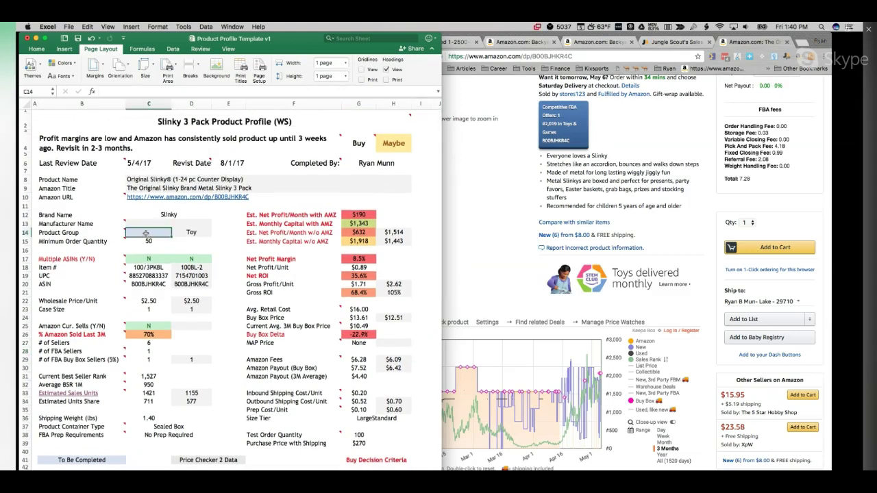
{"action": "type", "text": "Ty"}
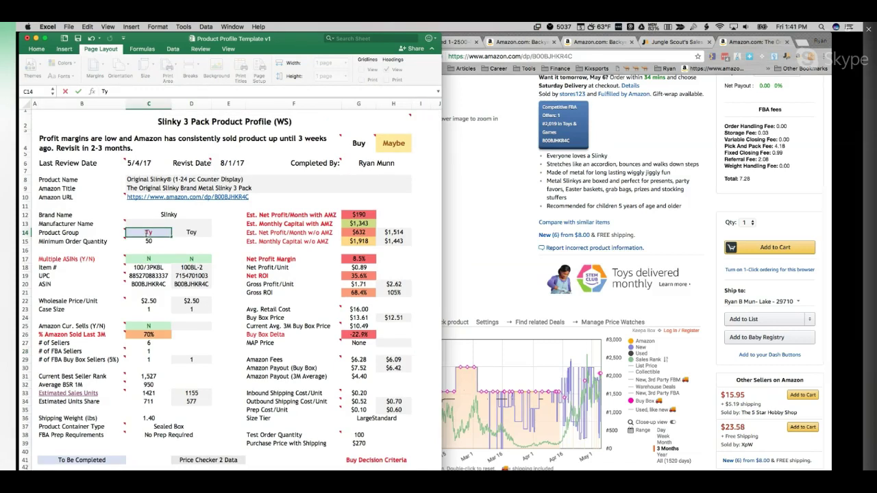
{"action": "key", "text": "BackSpace"}
{"action": "type", "text": "oys & Games"}
{"action": "key", "text": "Return"}
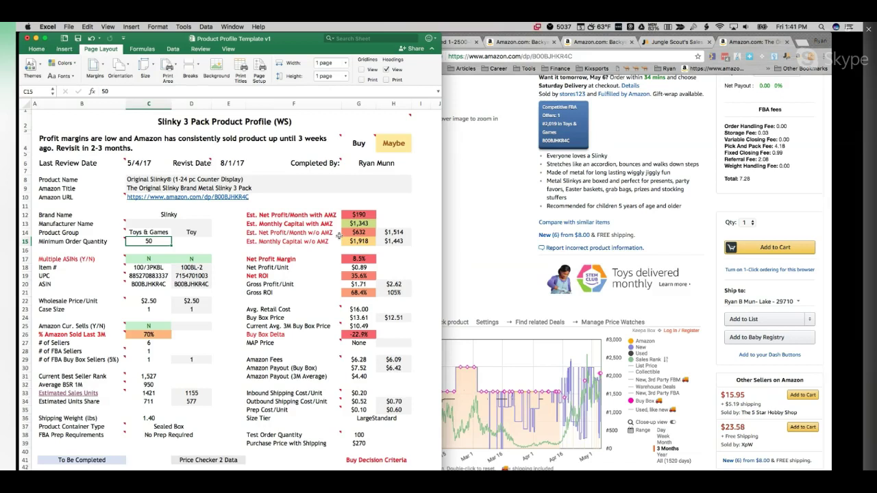
{"action": "scroll", "coordinate": [281, 308], "scroll_direction": "down", "scroll_amount": 10}
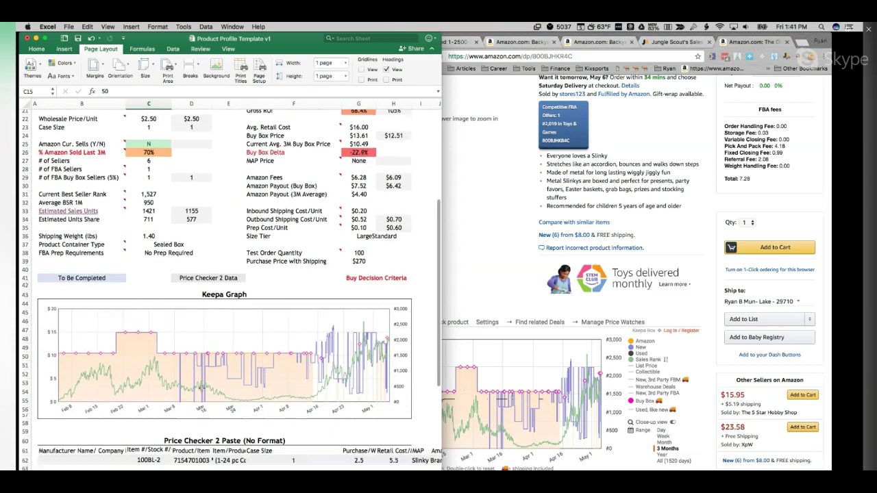